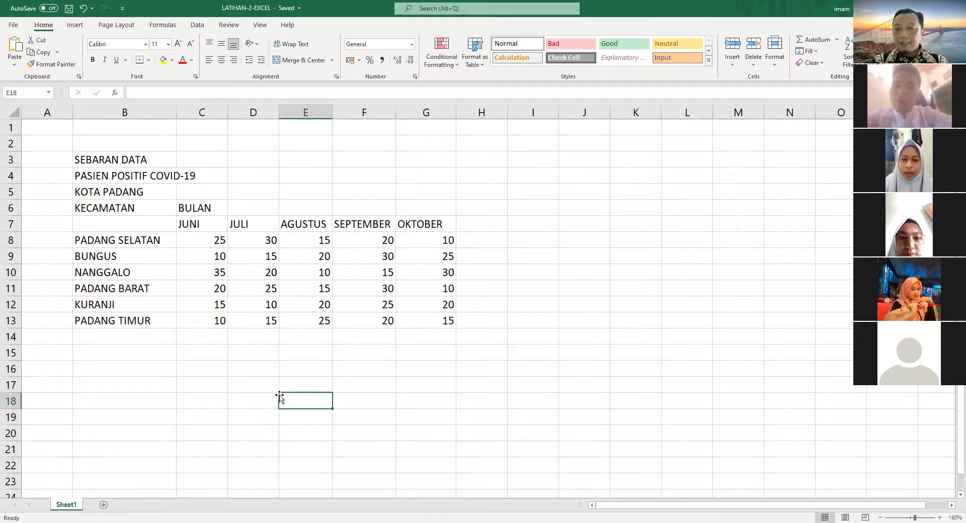
Examine the district names and their monthly figures in the table range B8:G13
click(141, 370)
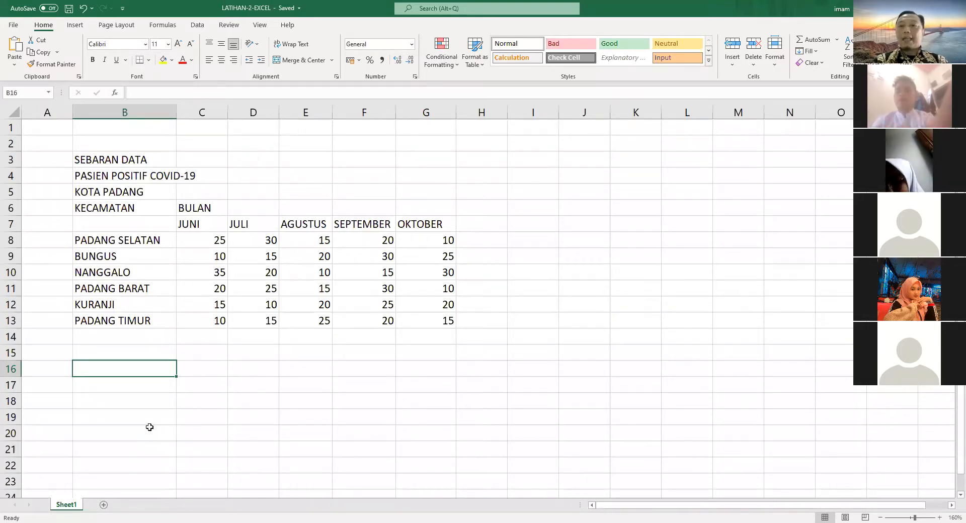
click(85, 241)
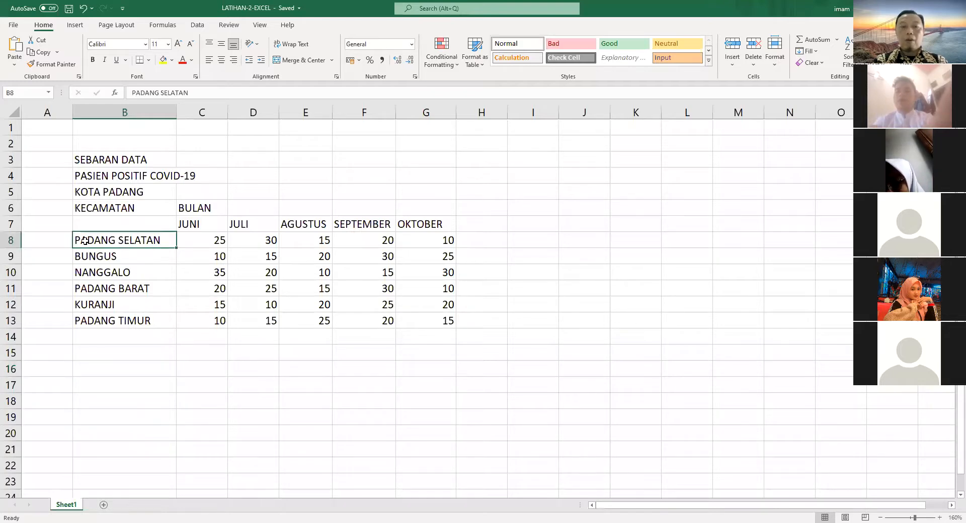
drag(109, 241, 424, 320)
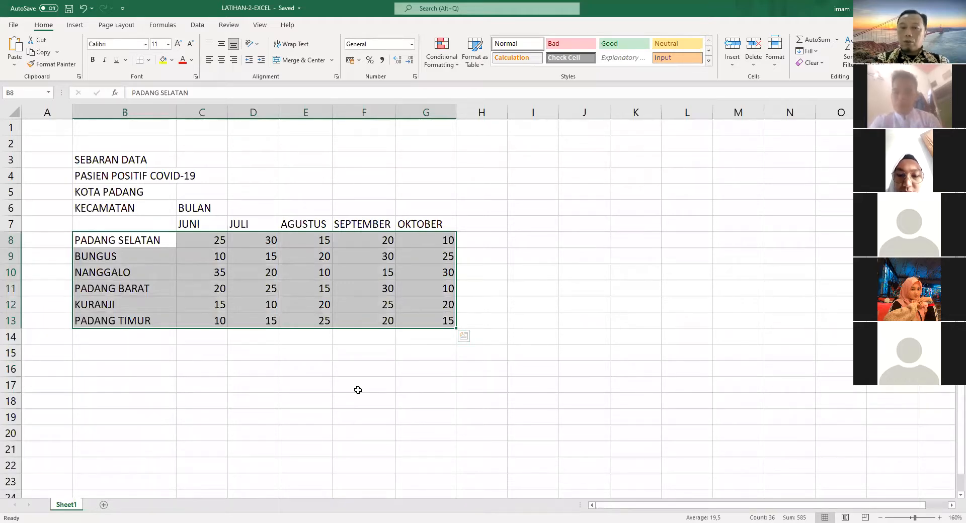
click(136, 388)
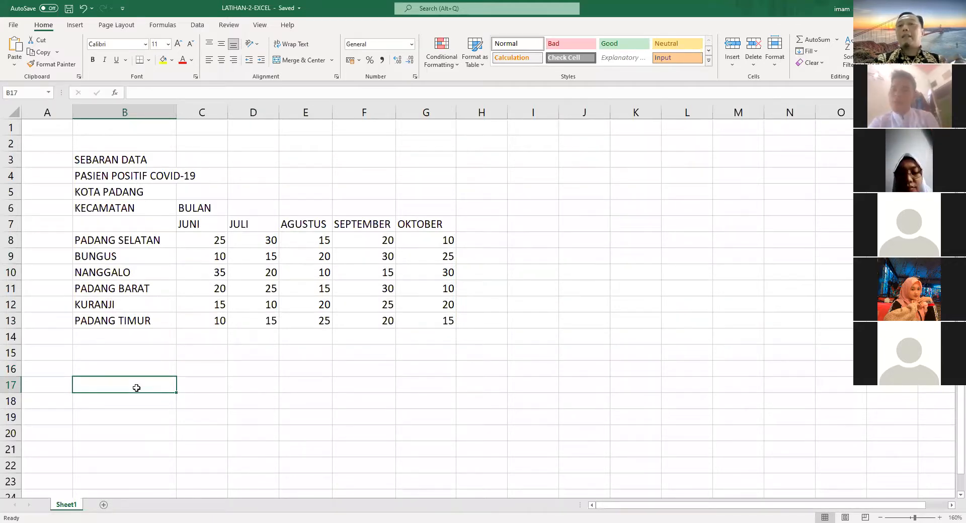
drag(146, 241, 144, 320)
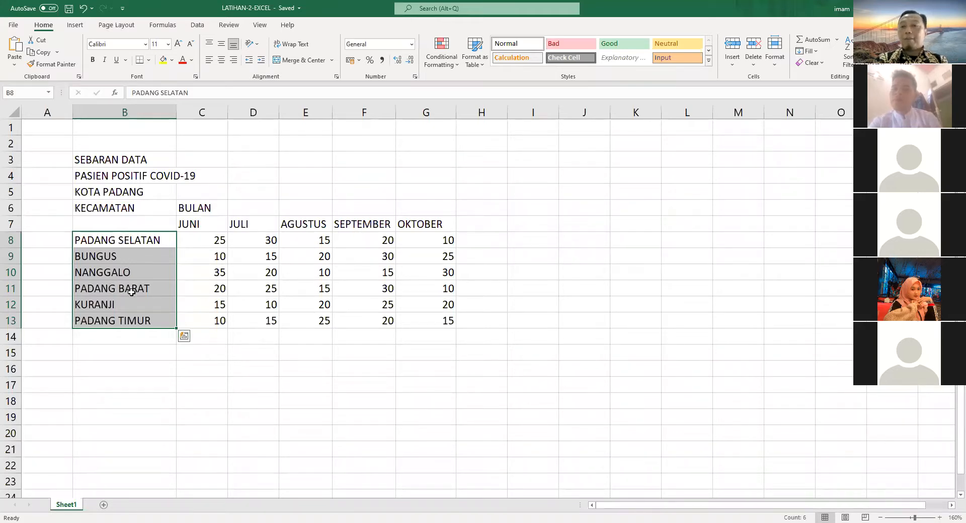
drag(201, 241, 431, 323)
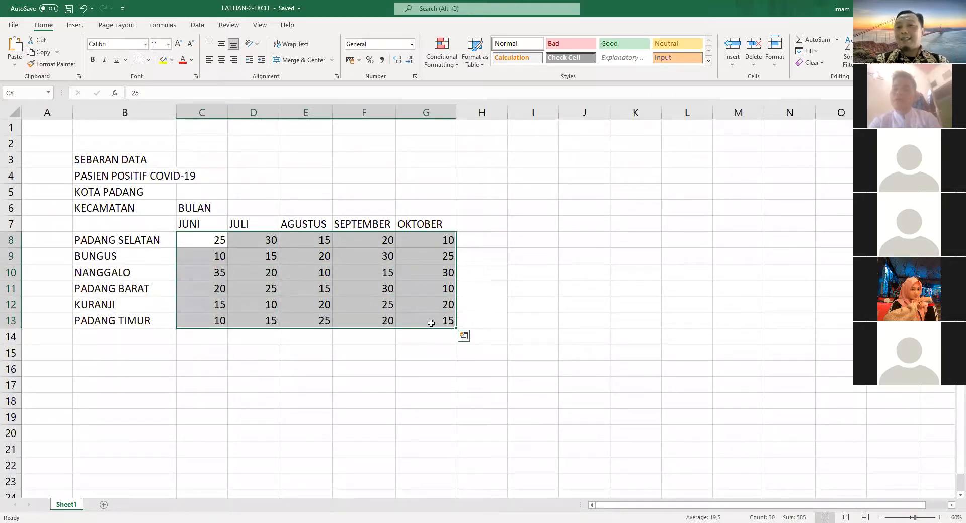
click(186, 366)
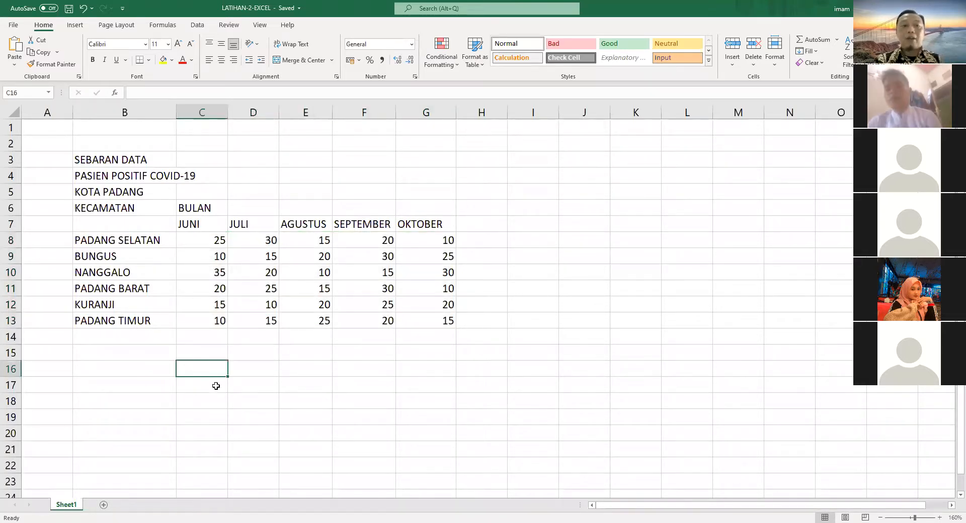
drag(93, 238, 422, 322)
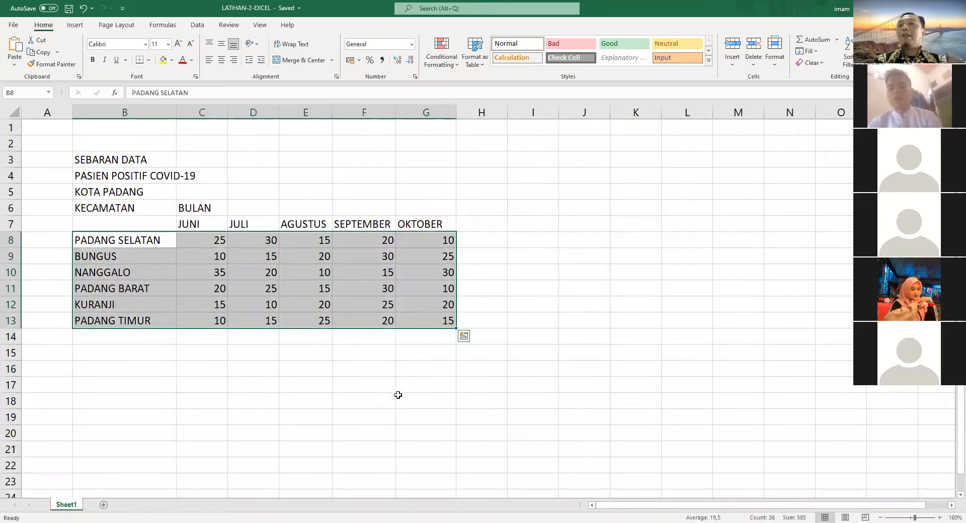
click(170, 407)
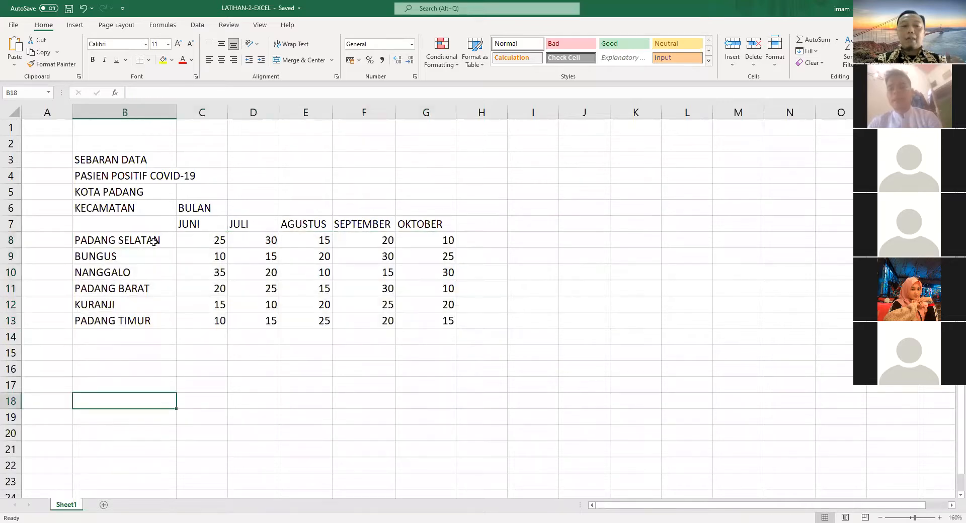
click(154, 250)
drag(153, 250, 147, 318)
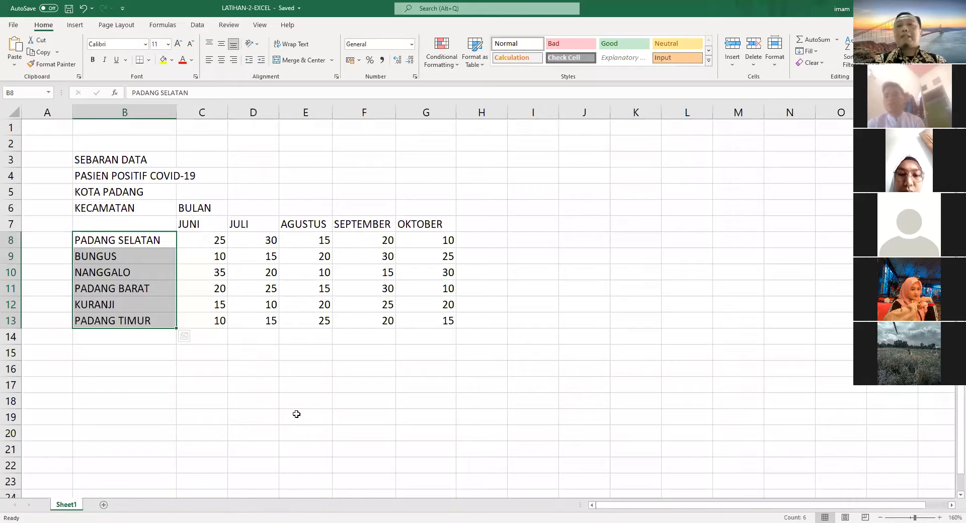
click(138, 400)
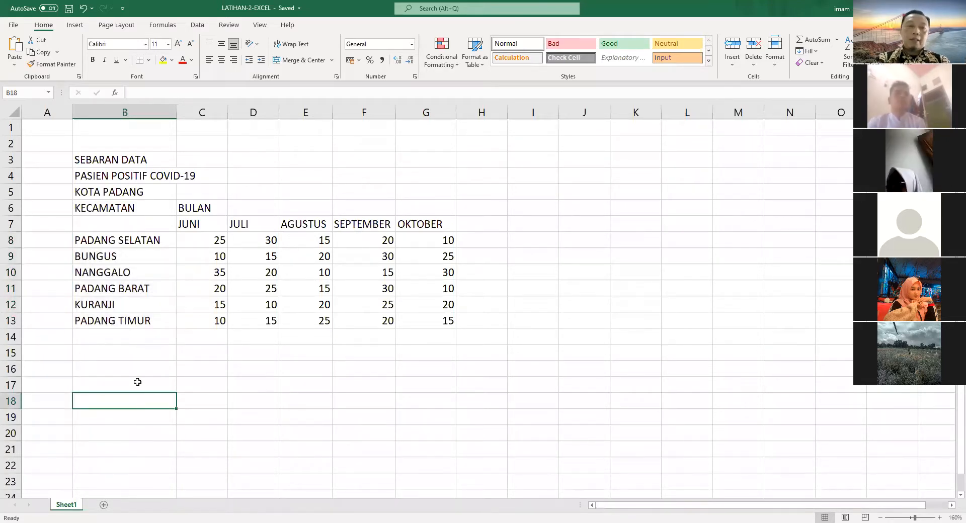
Select the district rows with their monthly figures, B8:G13, and open the Sort settings for them
click(89, 241)
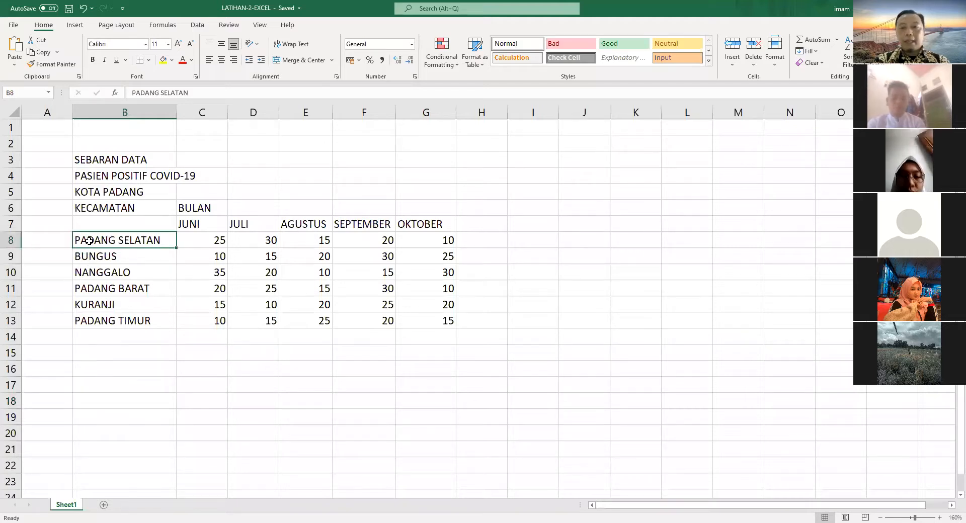
drag(90, 241, 425, 322)
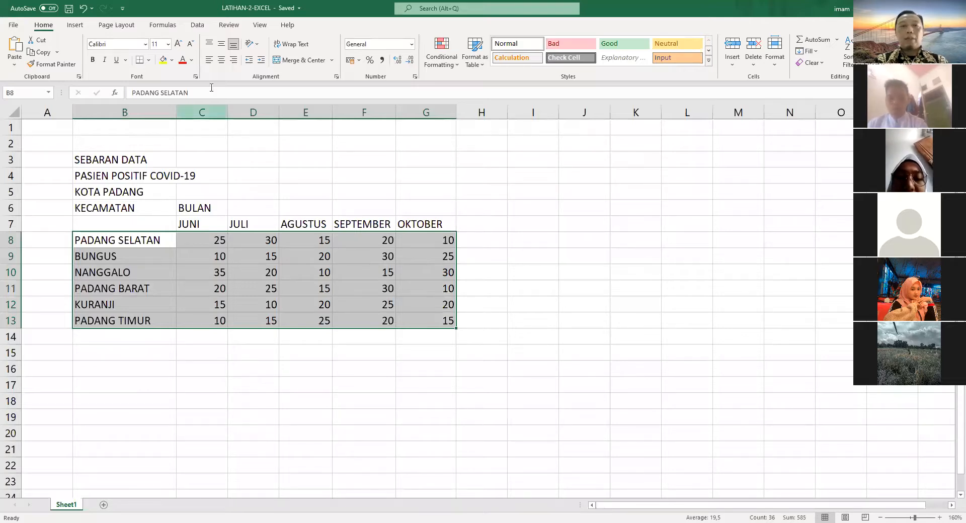
click(198, 25)
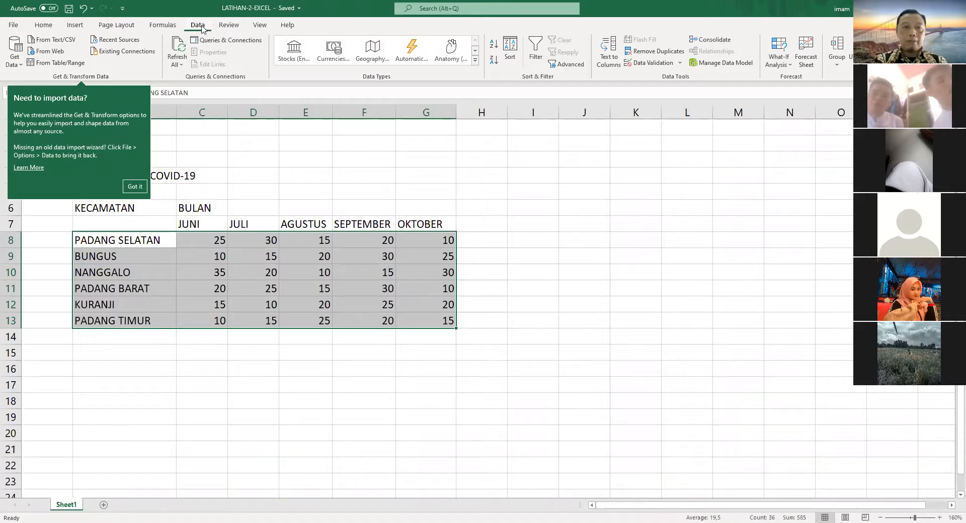
click(202, 28)
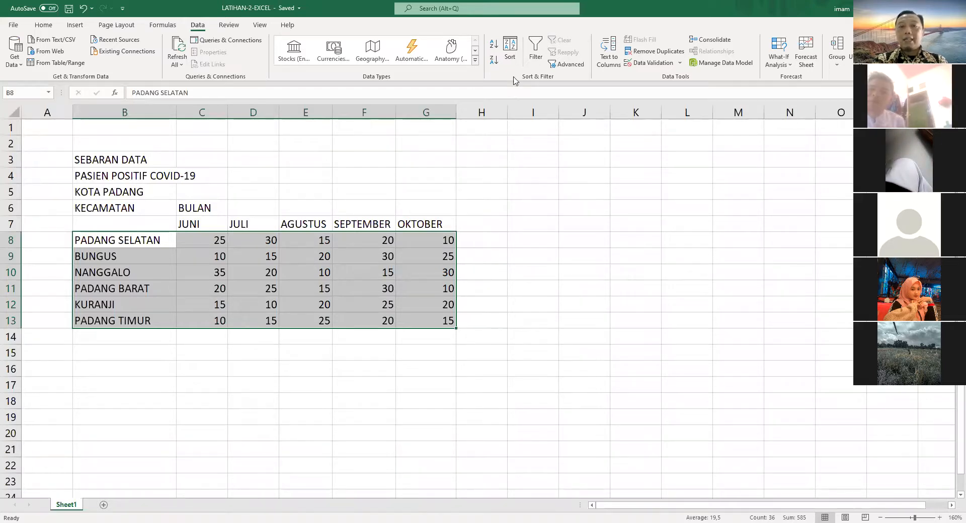
click(510, 50)
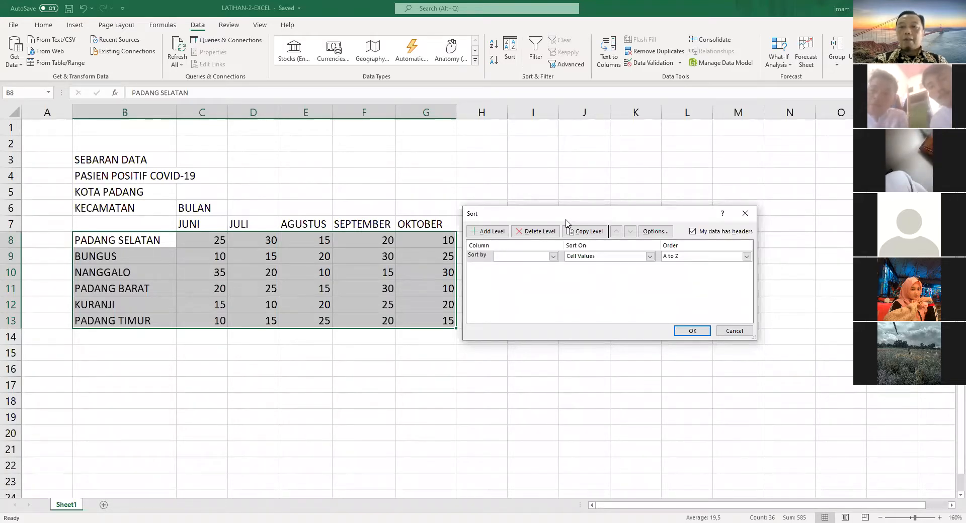
drag(566, 221, 571, 184)
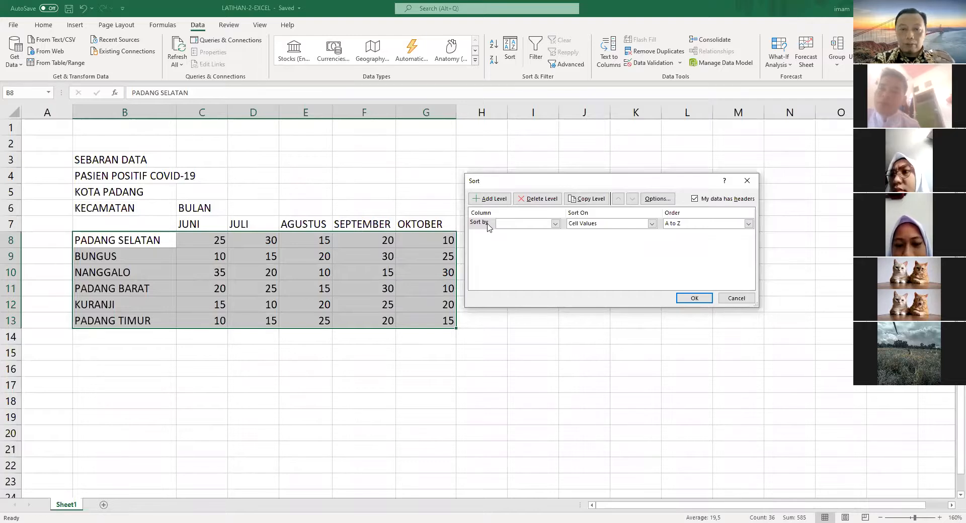
Sort the selected rows by Column B on cell values from A to Z, treating the data as having no headers
click(556, 225)
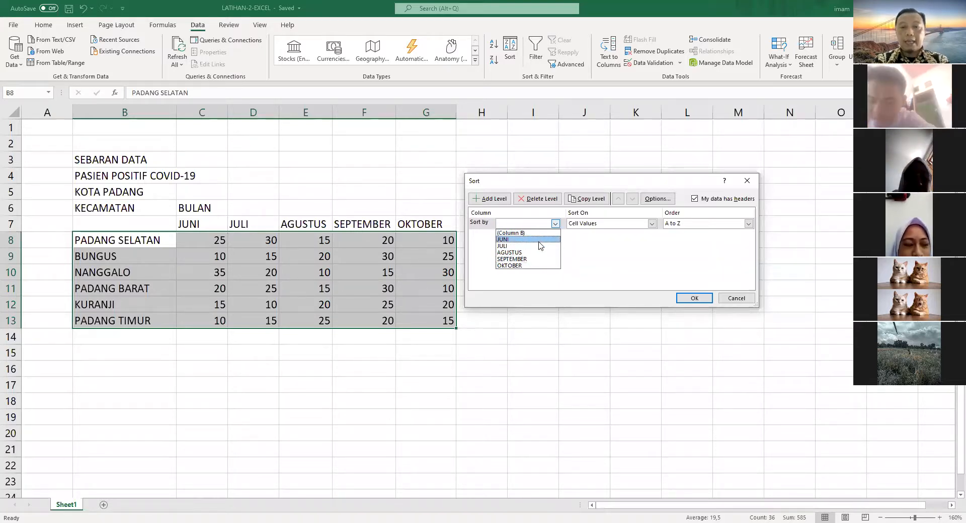
click(541, 246)
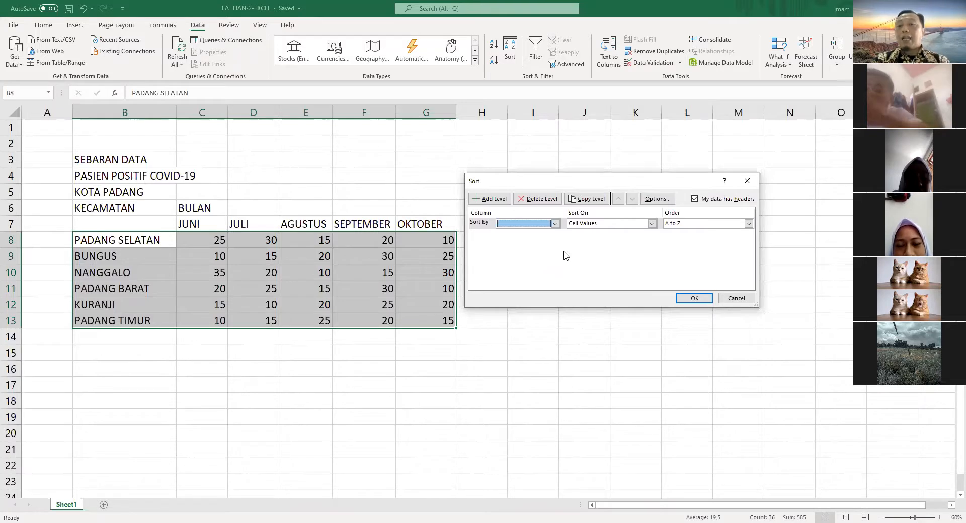
click(694, 199)
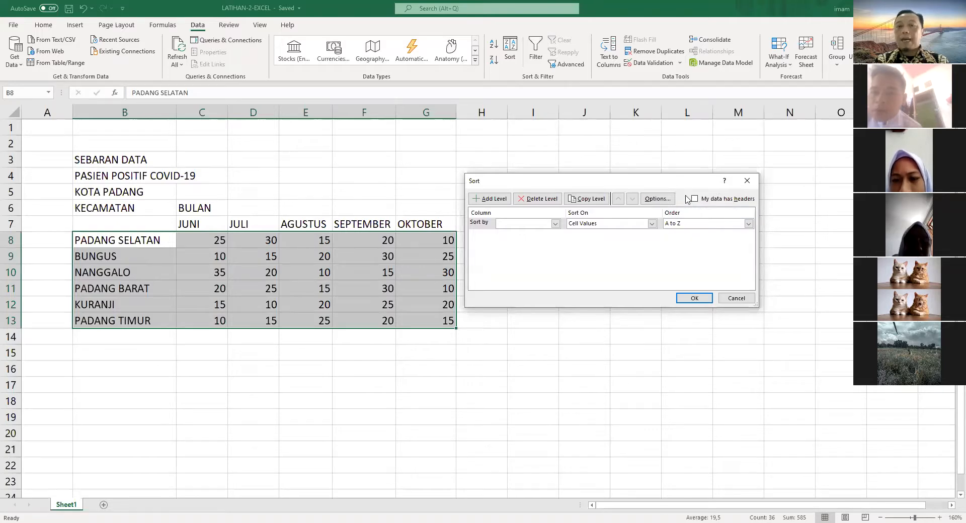
click(555, 224)
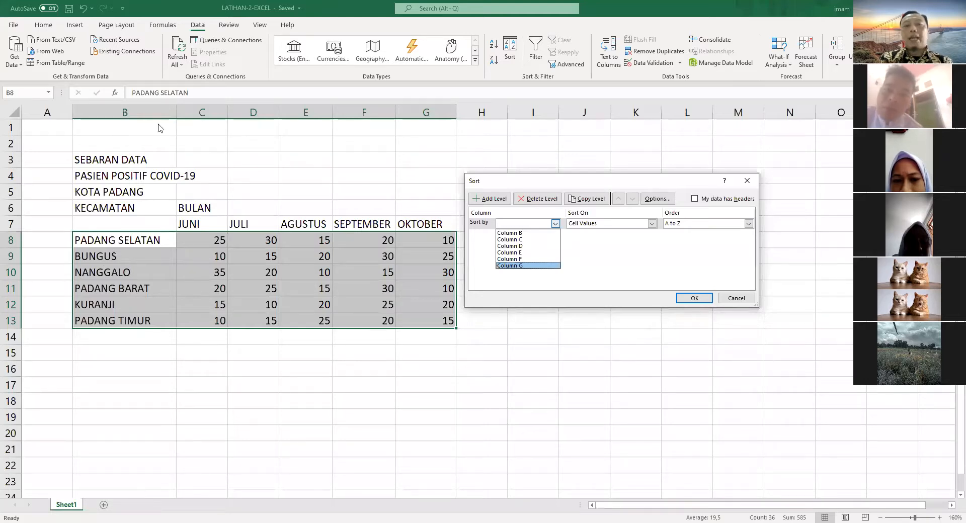
click(534, 234)
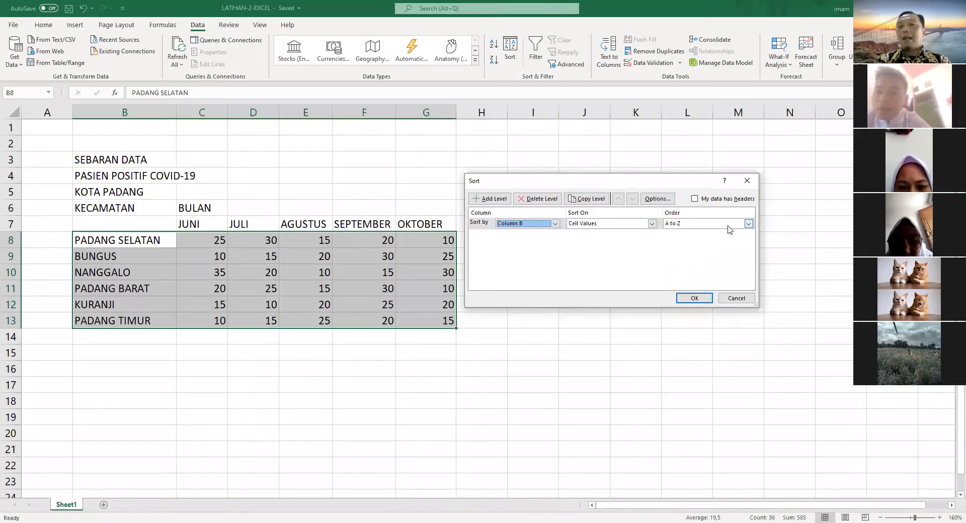
click(749, 225)
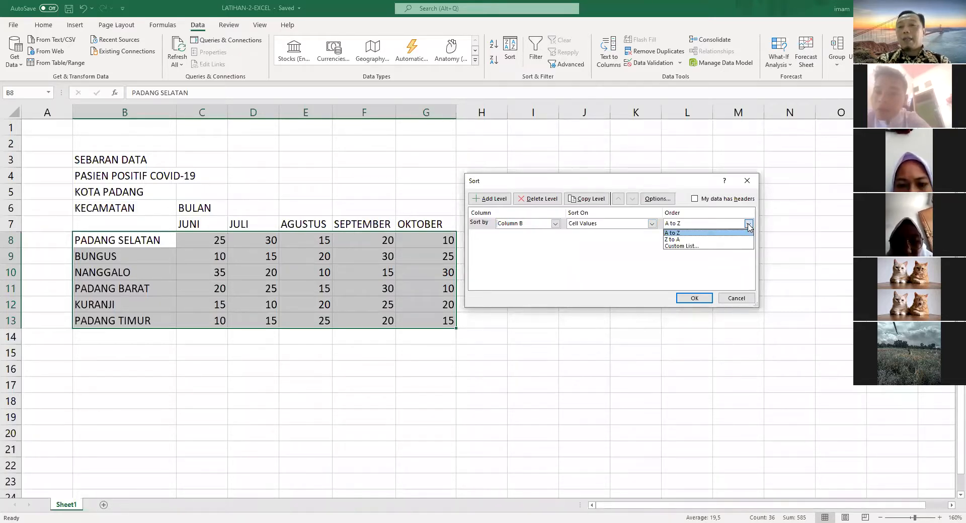
click(700, 234)
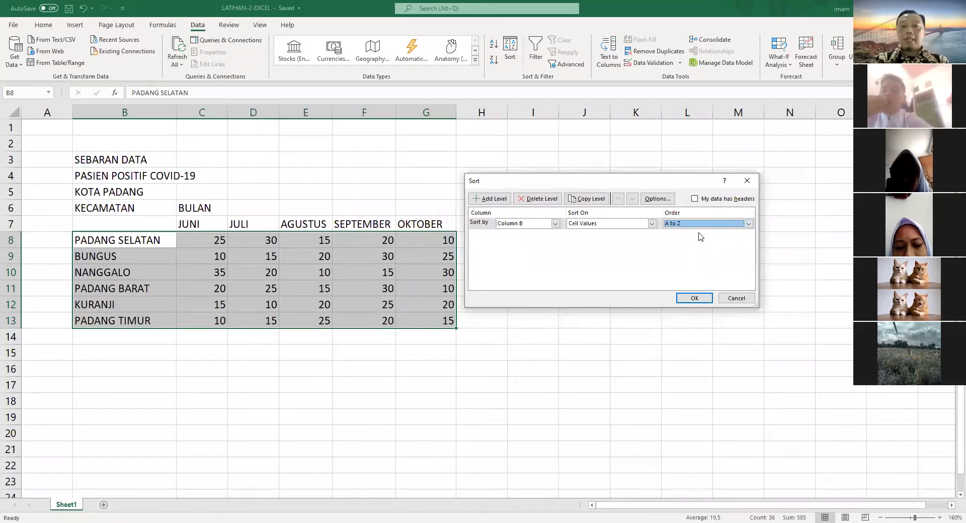
click(696, 299)
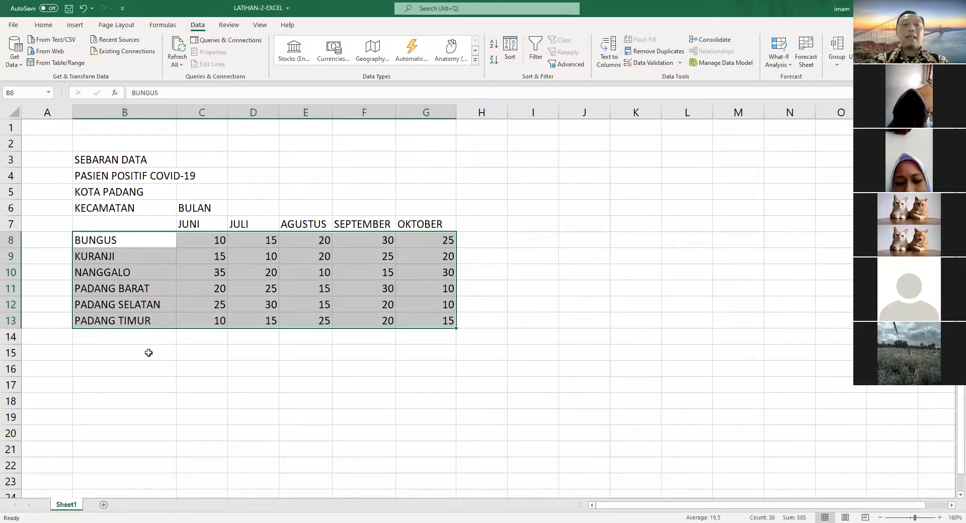
Undo the alphabetical sort of the district rows
click(100, 257)
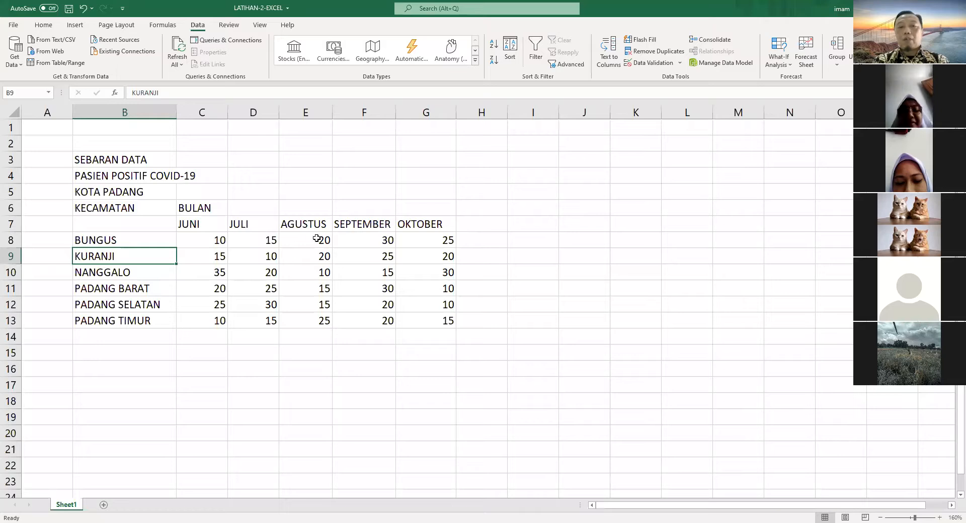
click(102, 239)
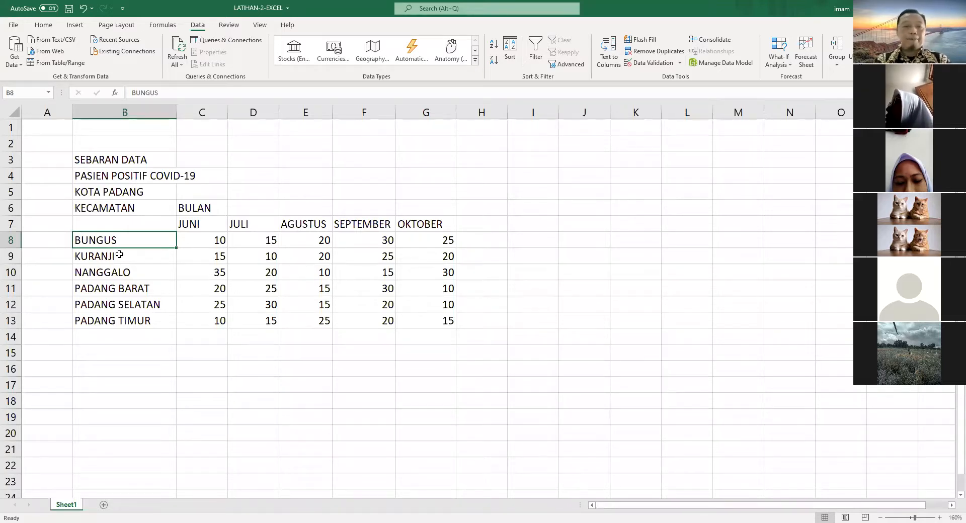
key(ctrl+z)
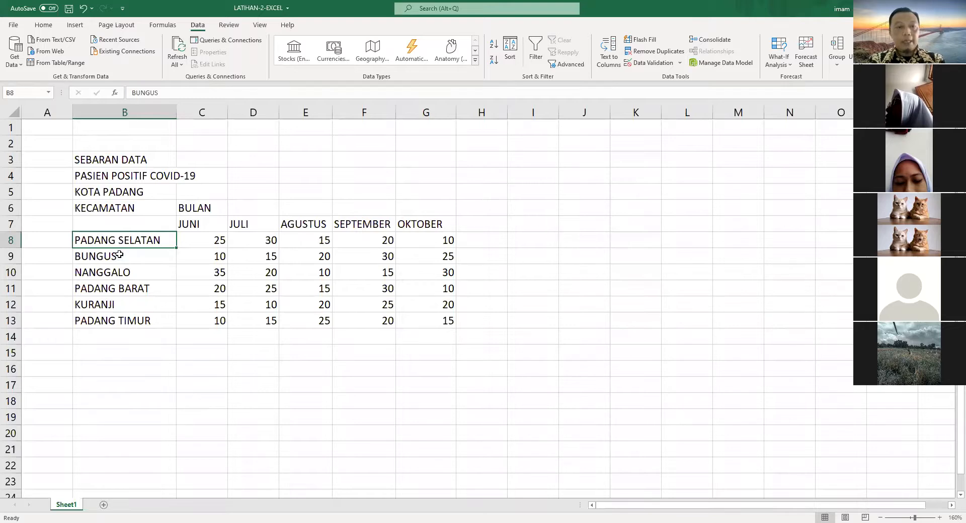
Compare the data rows B8:G13 with the full table B6:G13 and its header rows B6:G7
click(125, 382)
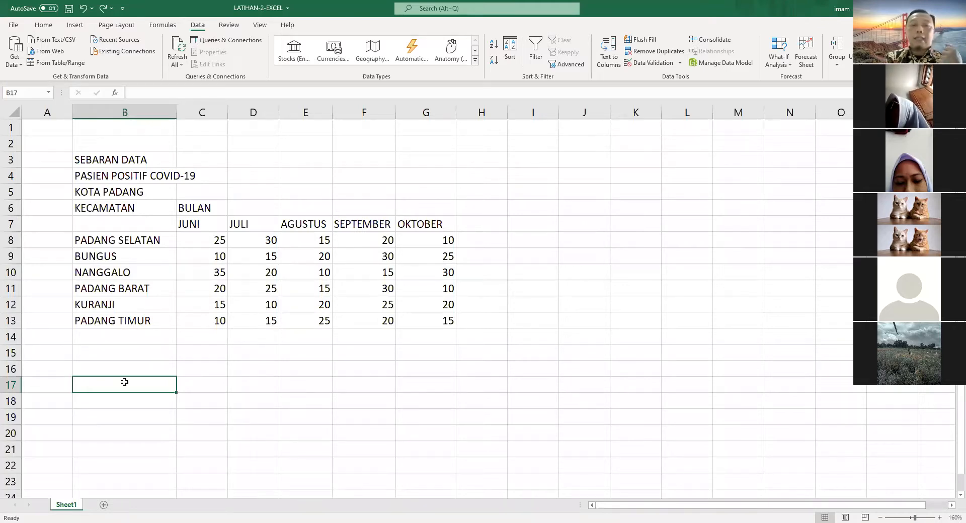
click(250, 382)
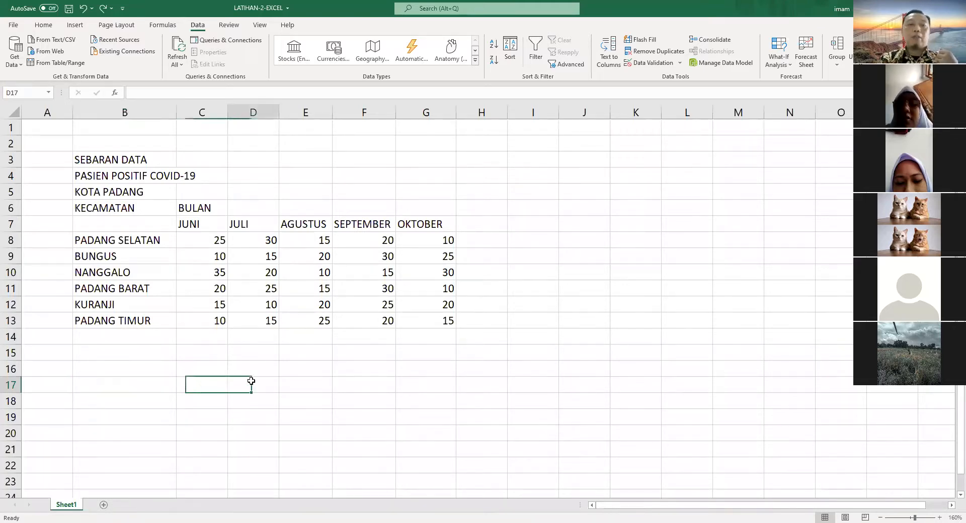
drag(83, 244, 420, 316)
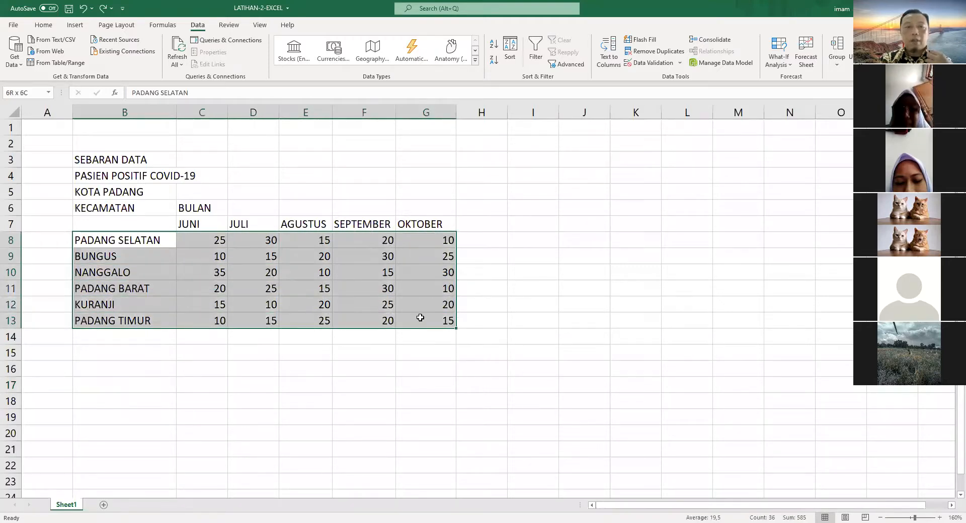
drag(92, 208, 416, 318)
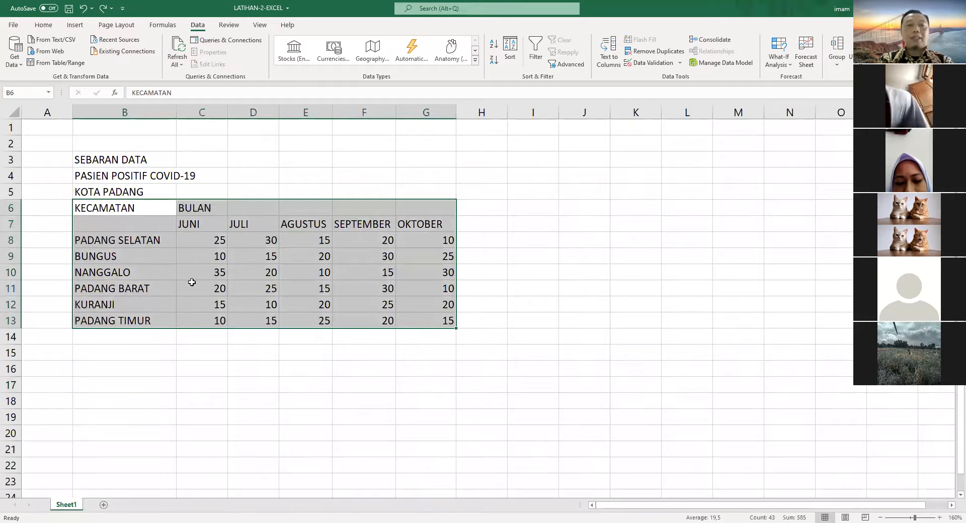
click(188, 399)
drag(125, 209, 425, 224)
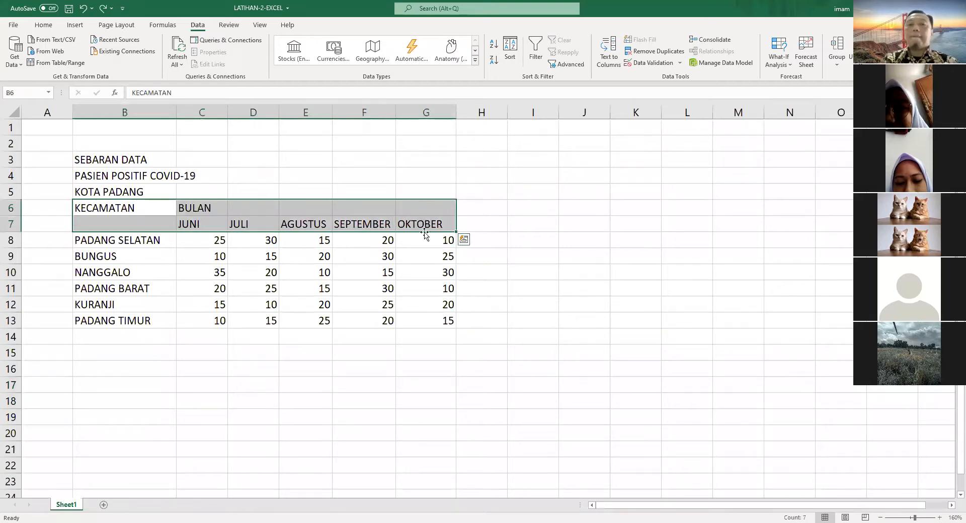
click(115, 386)
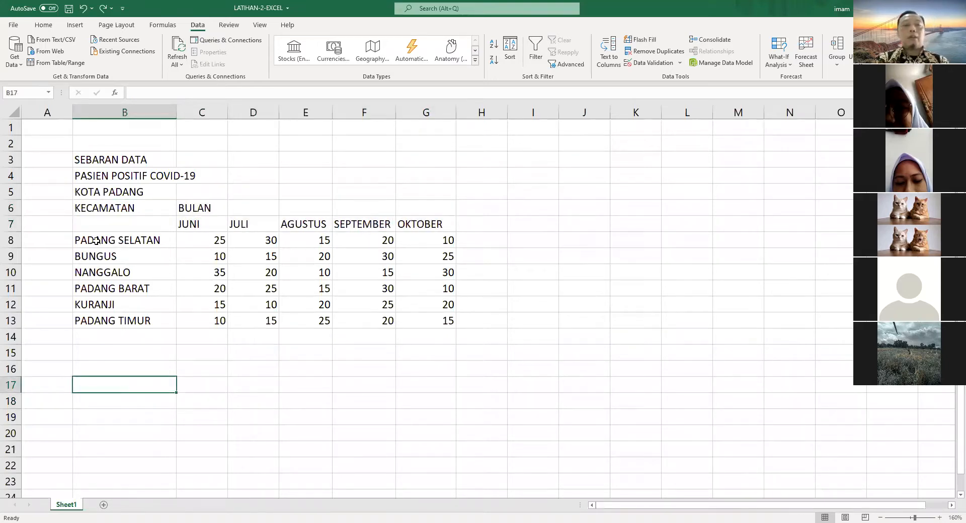
Sort the district rows B8:G13 by Column B on cell values from A to Z without headers, and save the workbook
drag(87, 240, 427, 317)
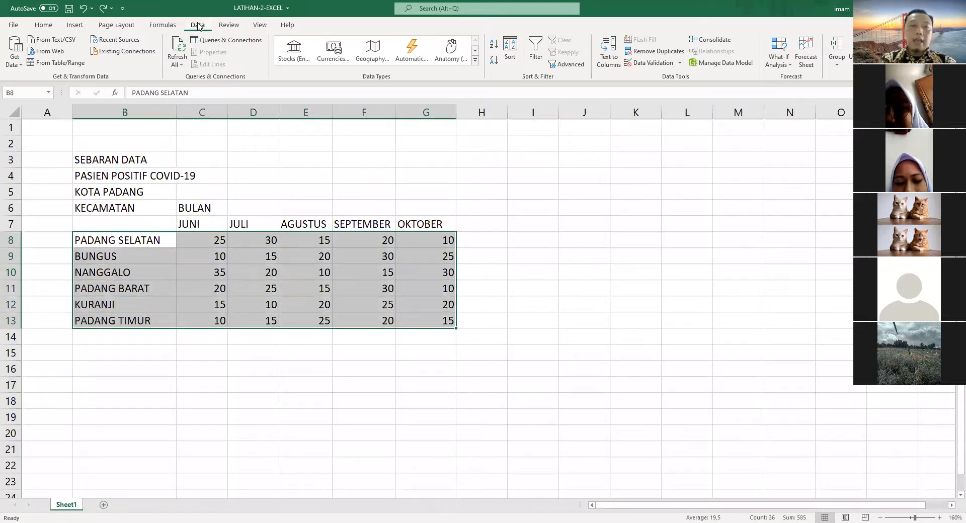
click(510, 51)
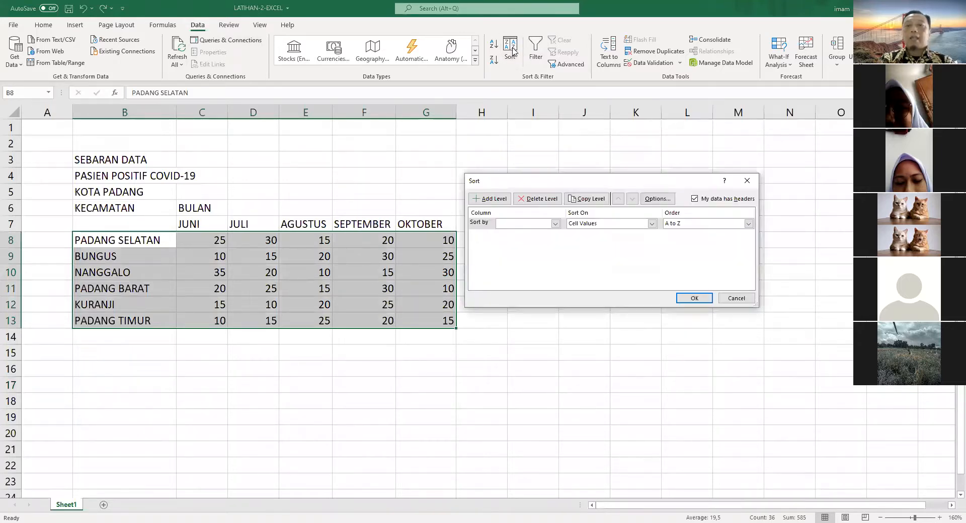
click(695, 199)
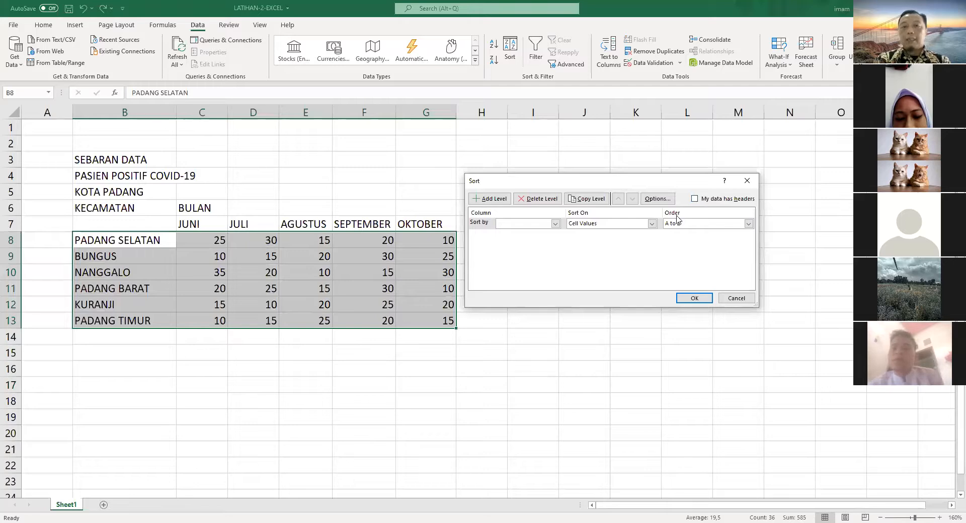
click(555, 224)
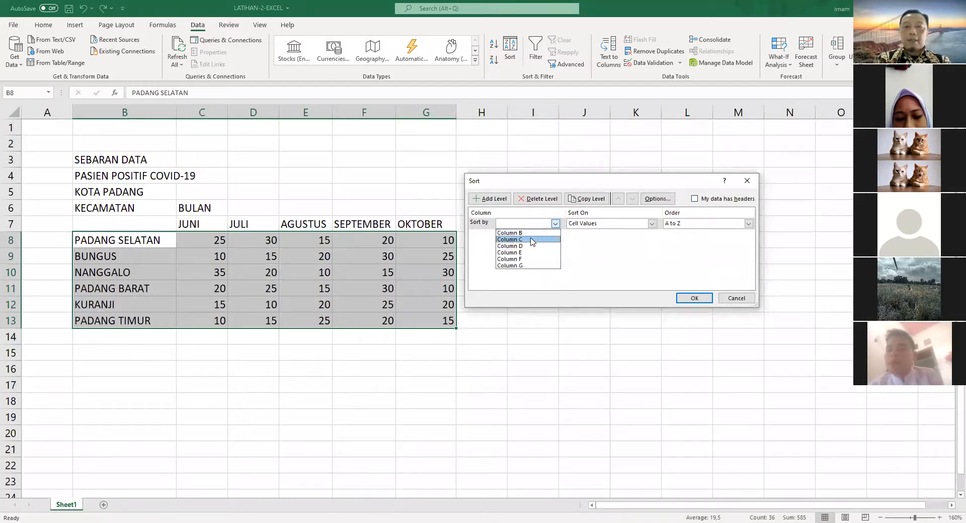
click(534, 234)
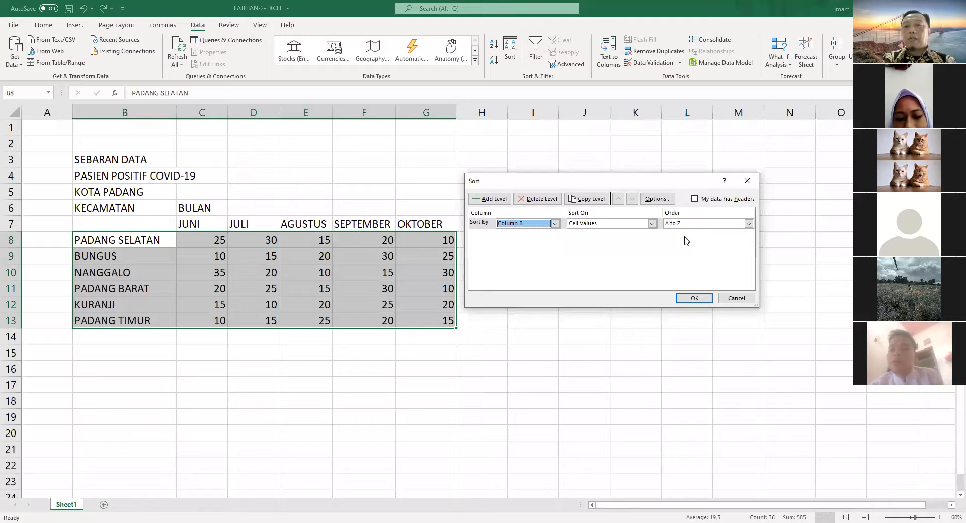
click(694, 298)
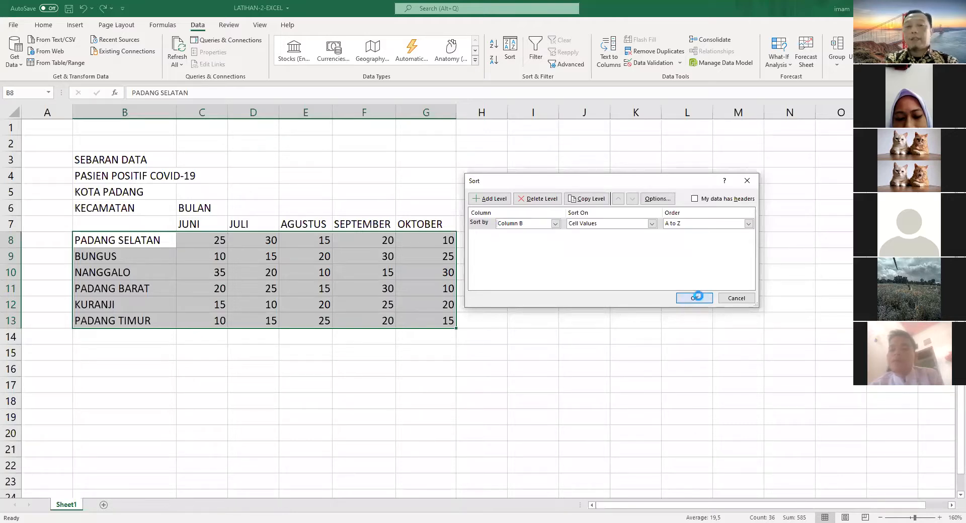
click(152, 387)
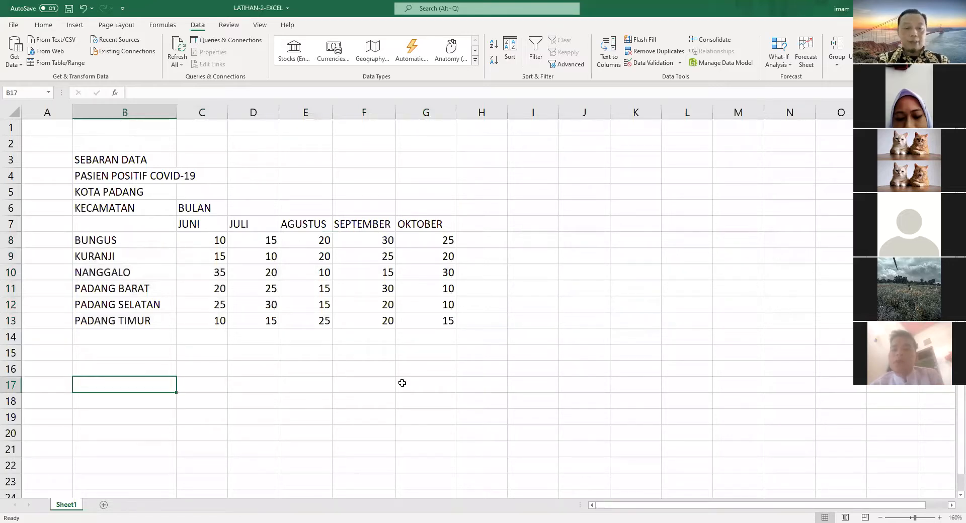
key(ctrl+s)
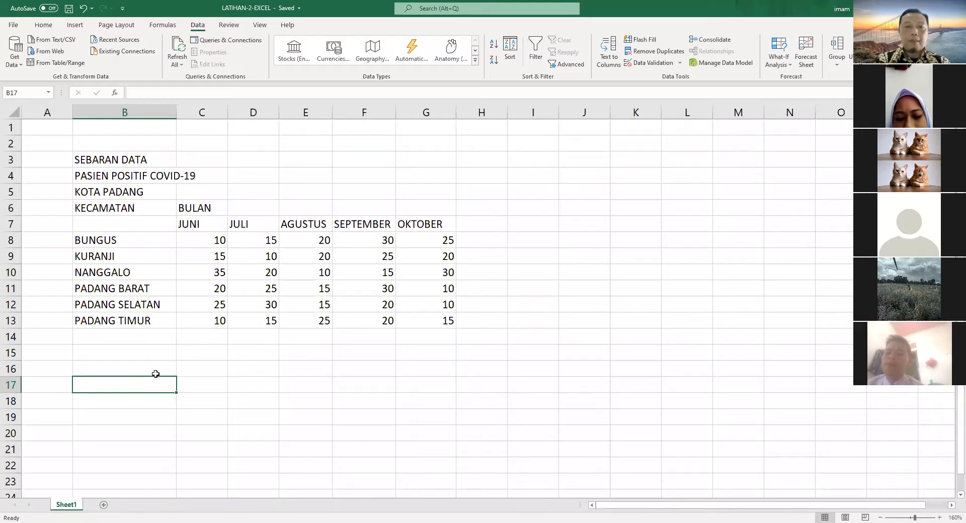
Search the sheet for NANGGALO and go to the matching cell
key(ctrl+f)
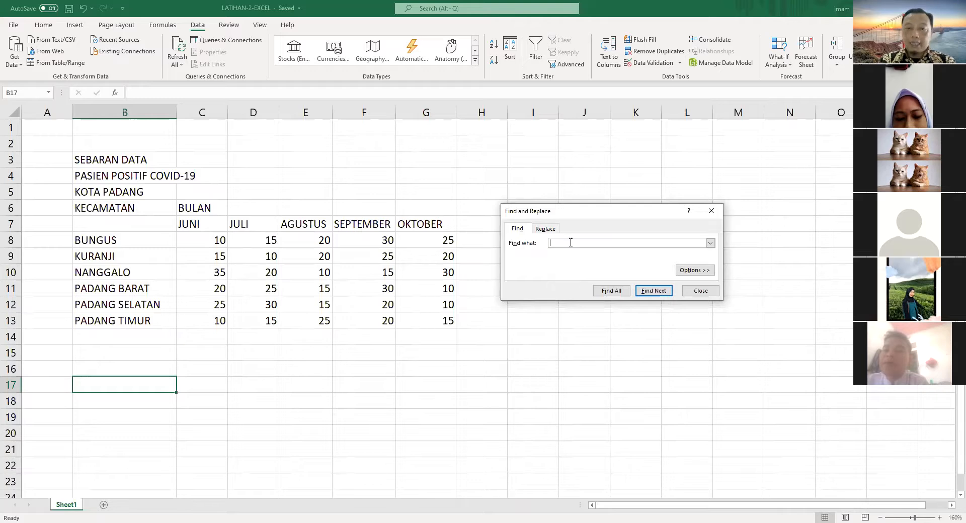
text(NANG)
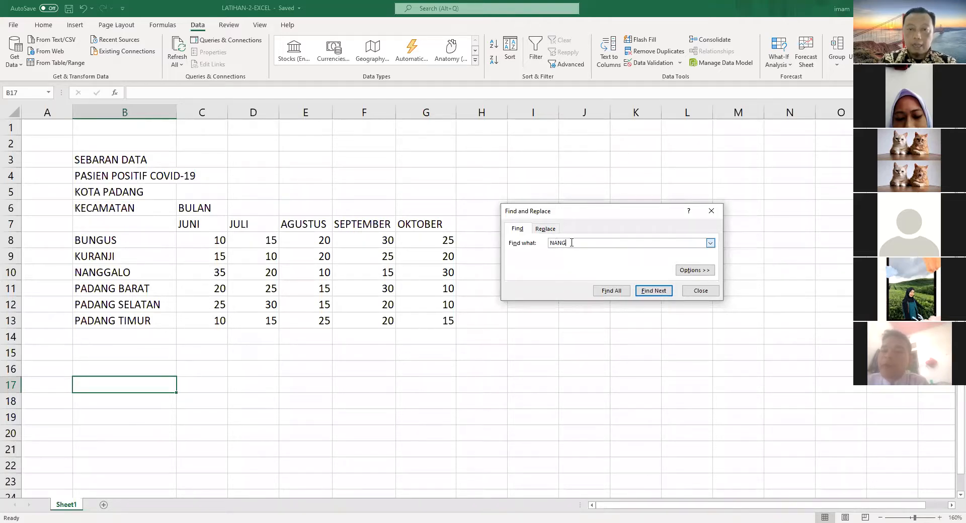
text(GALO)
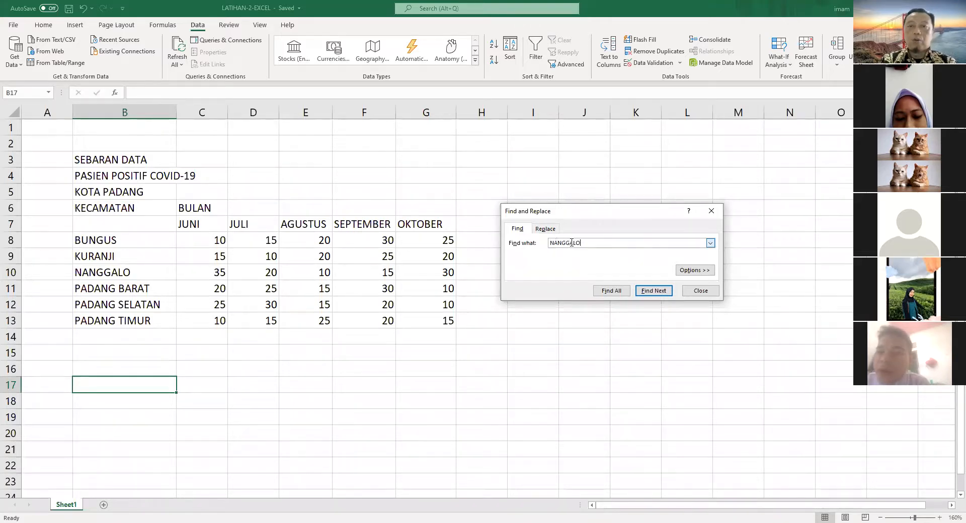
click(655, 292)
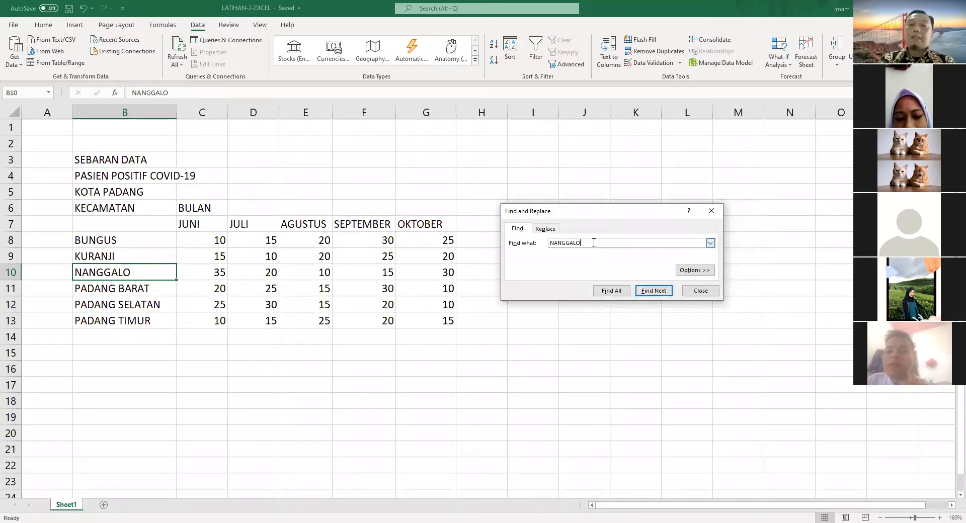
Search the sheet for the value 10, cycle through all matching cells several times, and close the cleared search
double_click(632, 241)
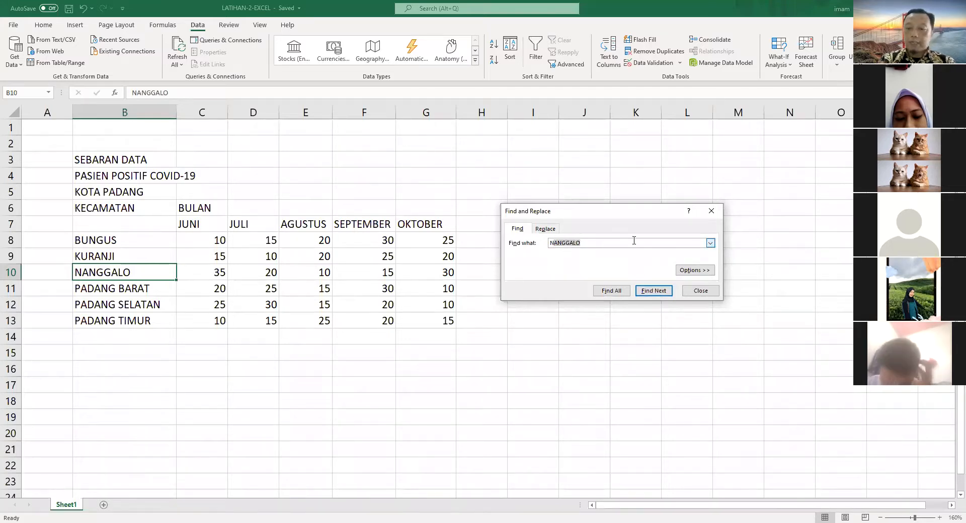
text(N)
key(BackSpace)
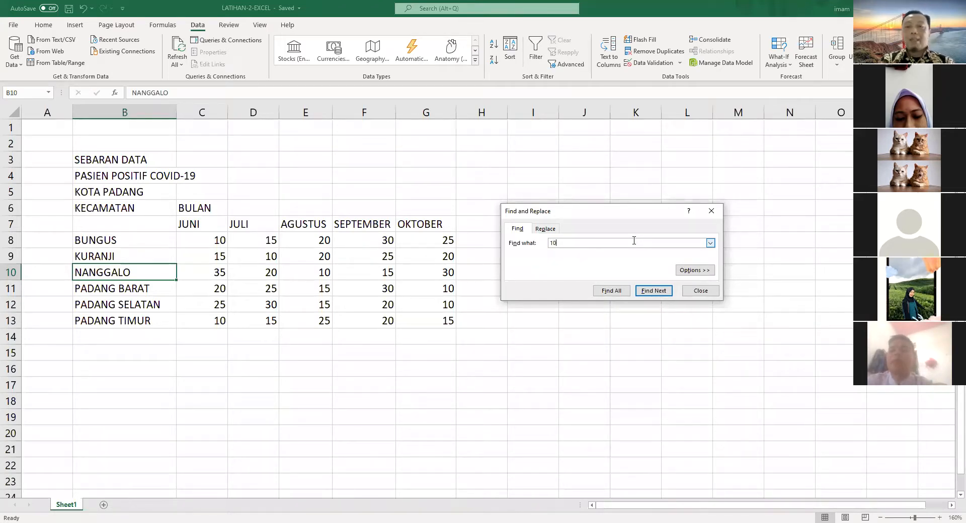
click(658, 294)
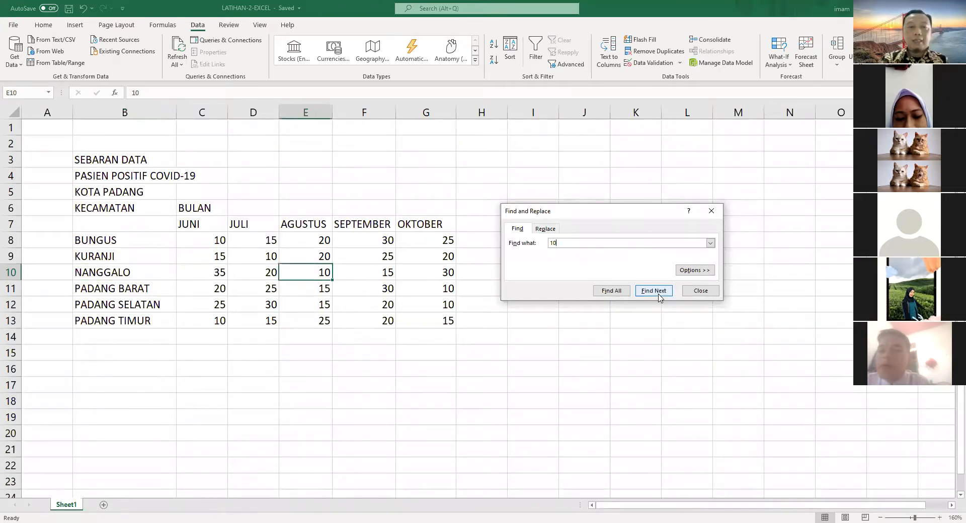
click(658, 295)
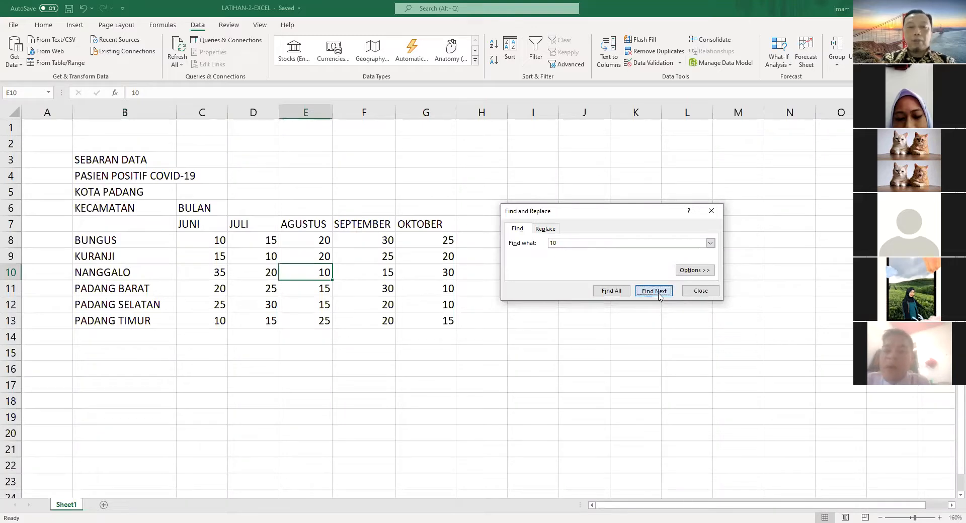
click(658, 295)
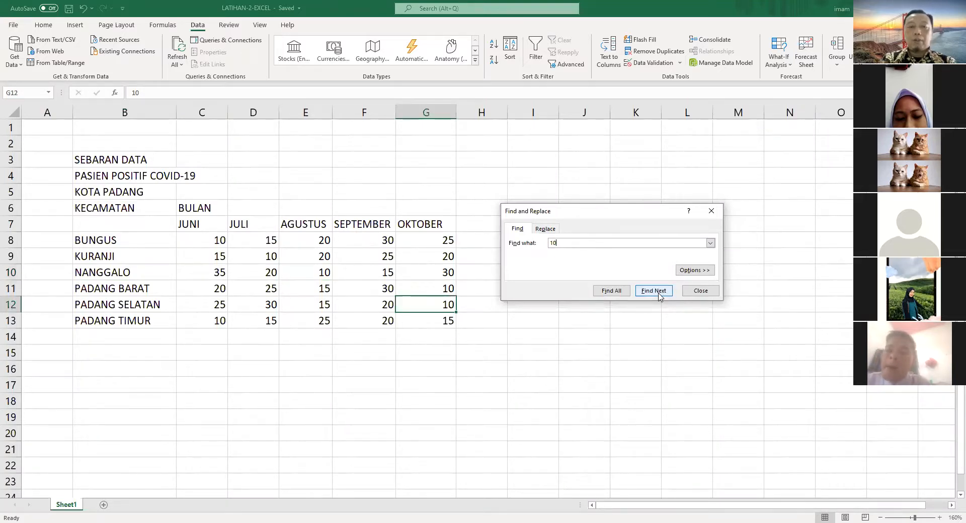
click(658, 295)
click(658, 294)
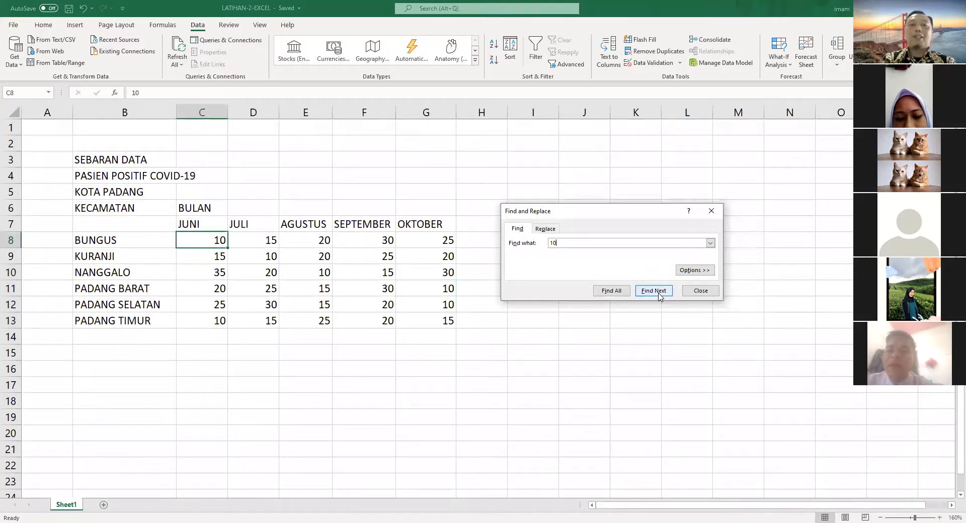
click(658, 295)
click(658, 294)
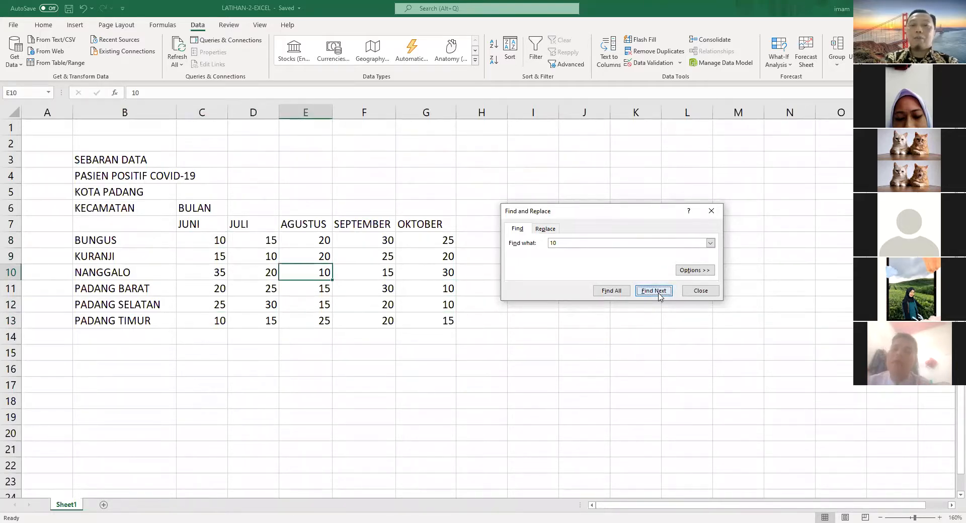
click(658, 295)
click(658, 293)
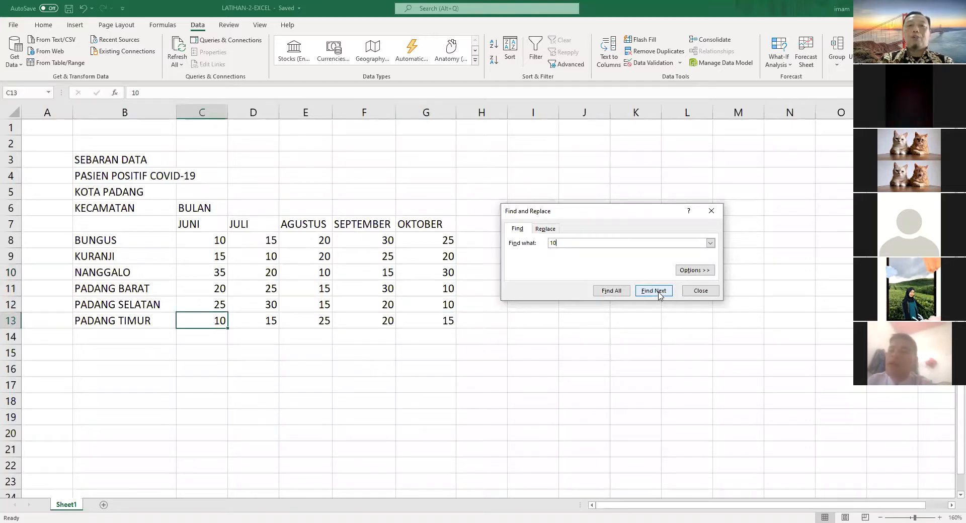
click(659, 293)
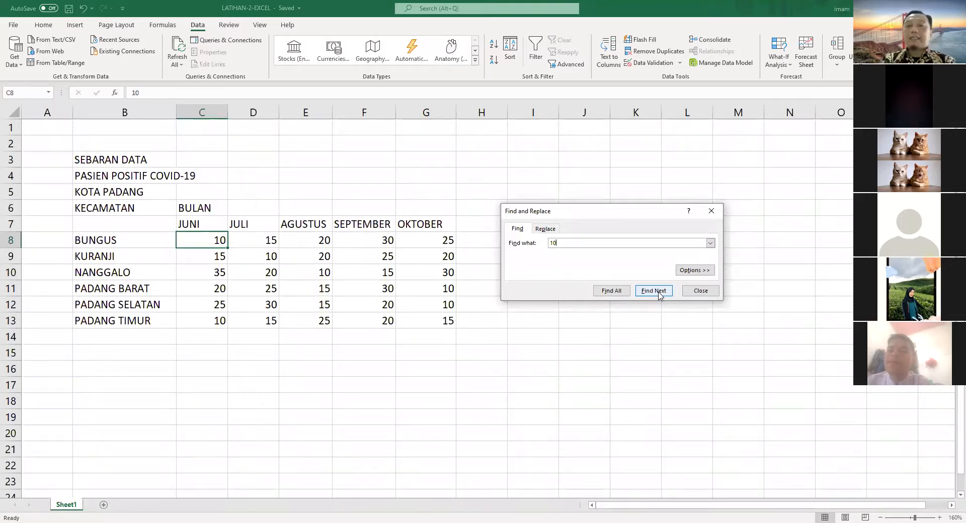
click(659, 293)
click(658, 293)
click(659, 294)
click(659, 293)
click(659, 293)
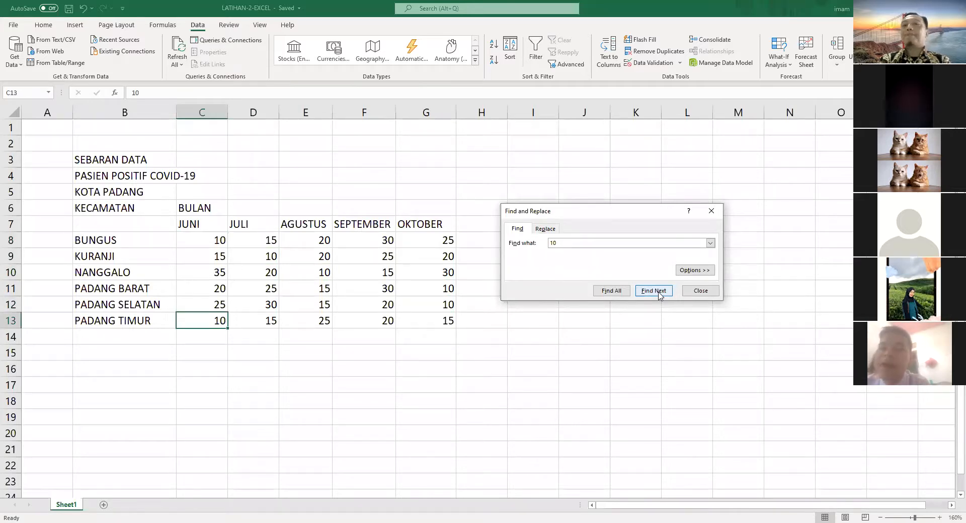
drag(566, 243, 548, 243)
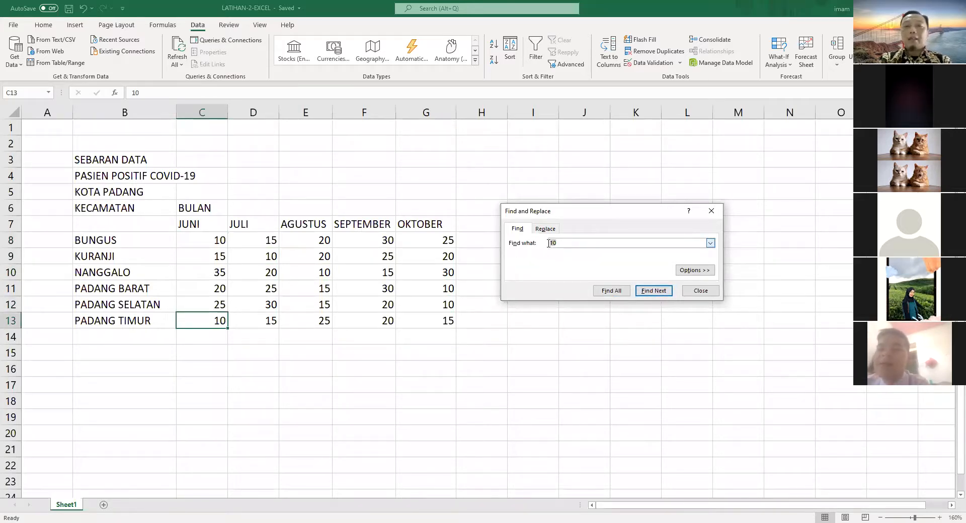
key(BackSpace)
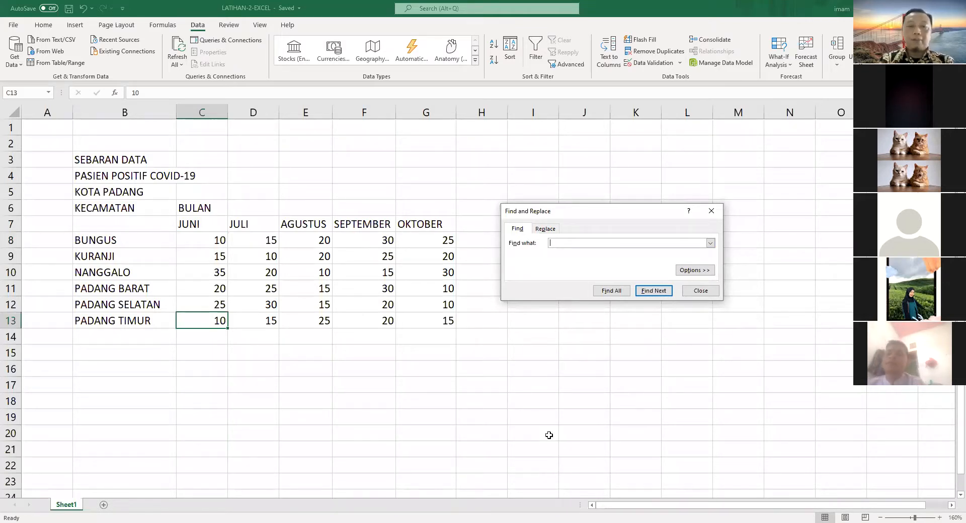
click(701, 292)
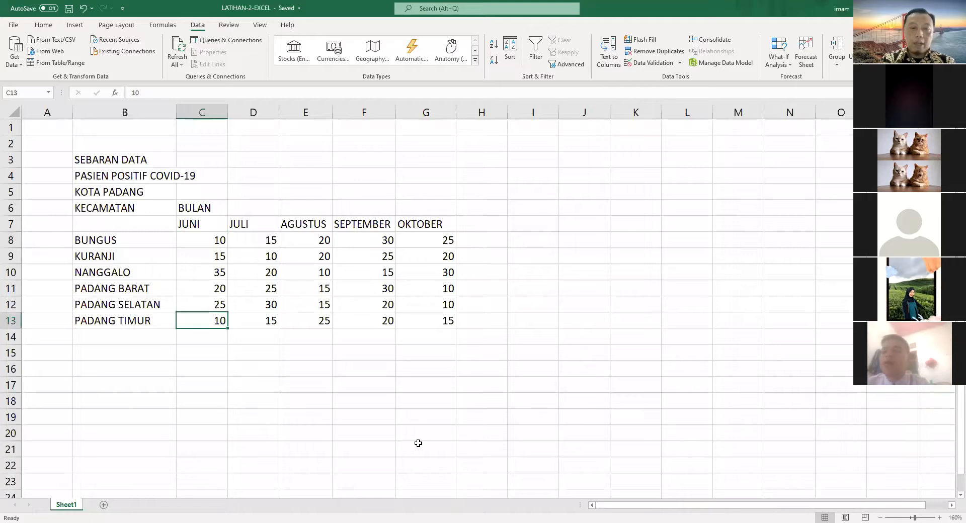
Search the sheet for KURANJI, go to the matching cell, and clear the search term
key(ctrl+f)
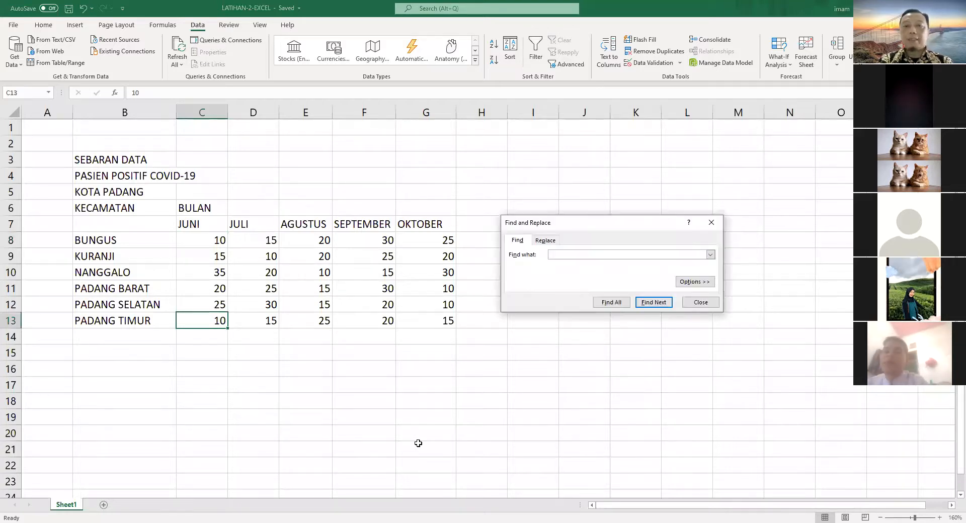
text(KURANJI)
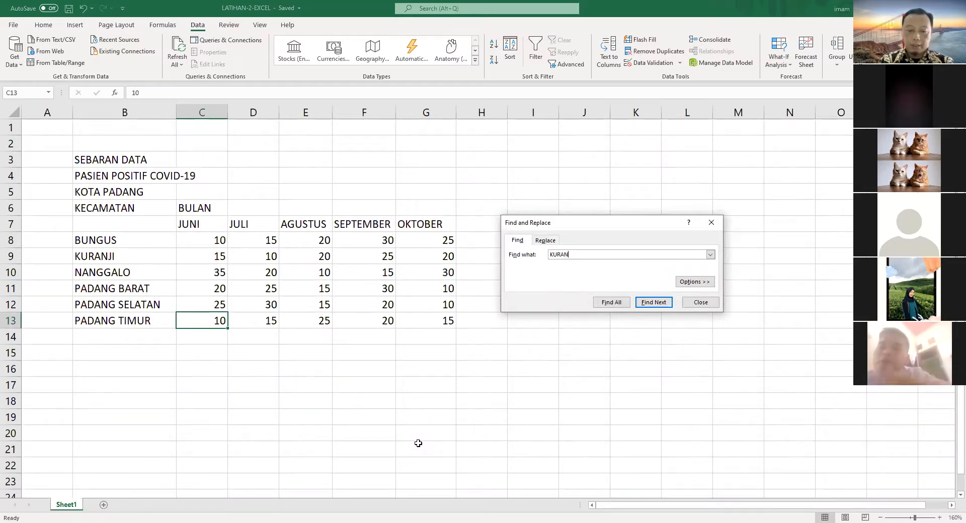
click(654, 303)
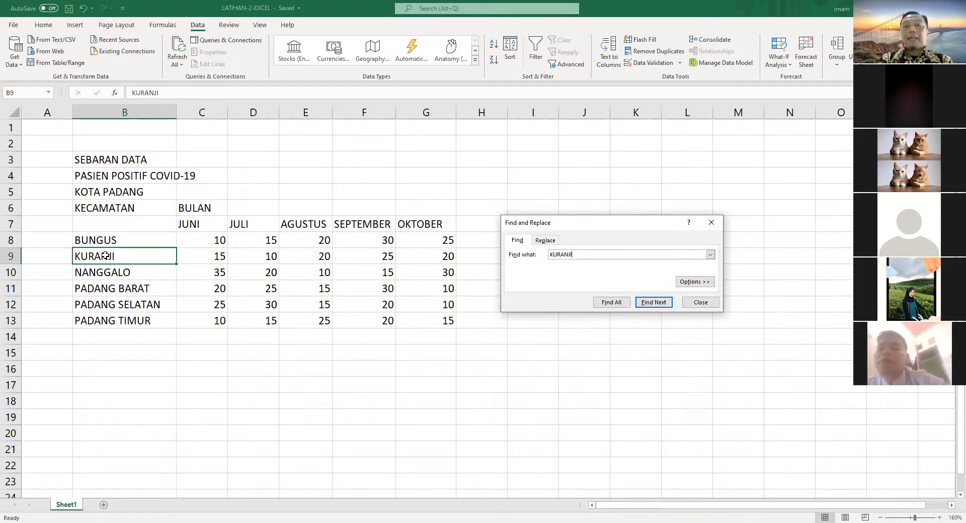
key(BackSpace)
key(BackSpace)
key(BackSpace)
key(BackSpace)
key(BackSpace)
key(BackSpace)
key(BackSpace)
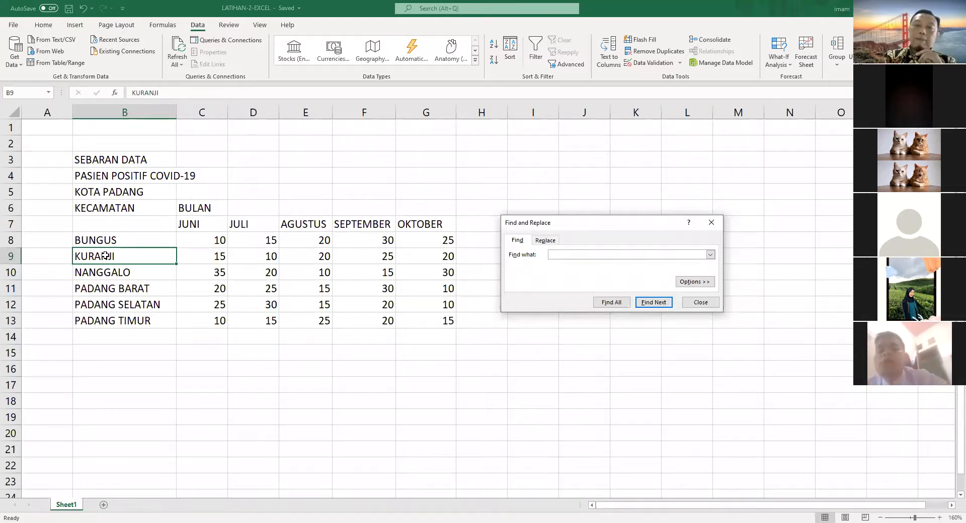
Replace every 10 in the sheet with 100 in a single operation
click(549, 244)
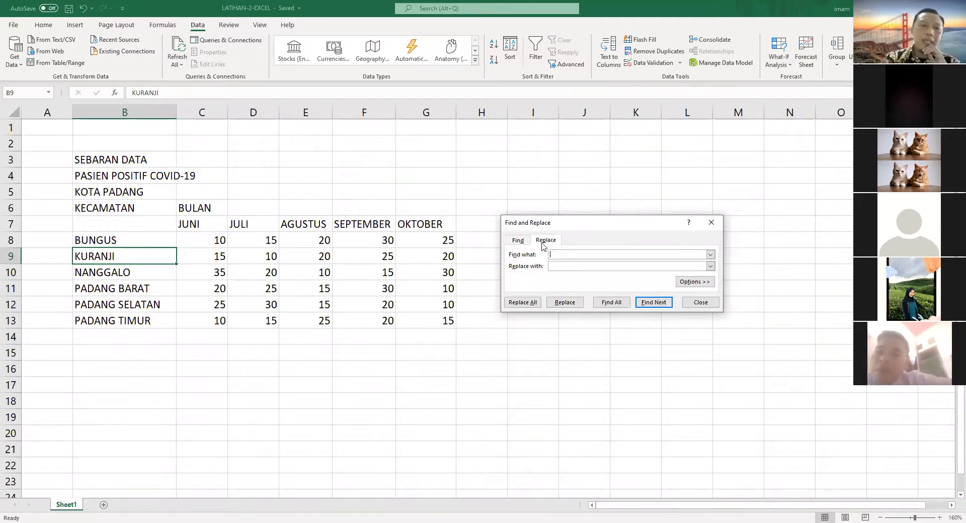
click(211, 241)
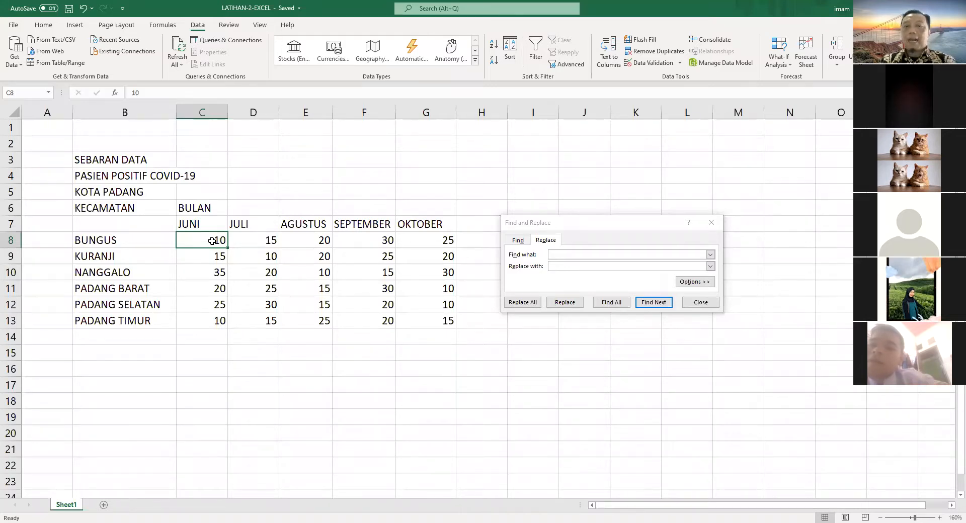
click(550, 241)
click(590, 255)
text(10)
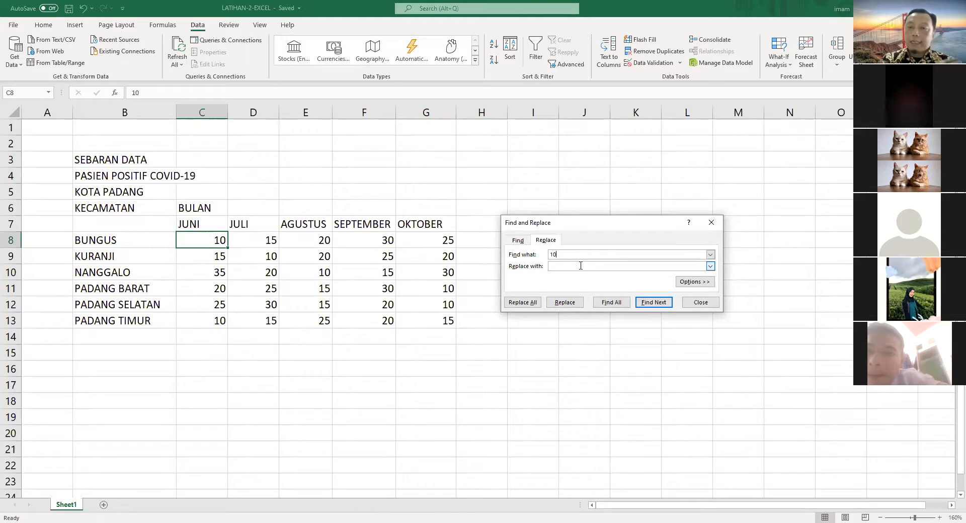
text(100)
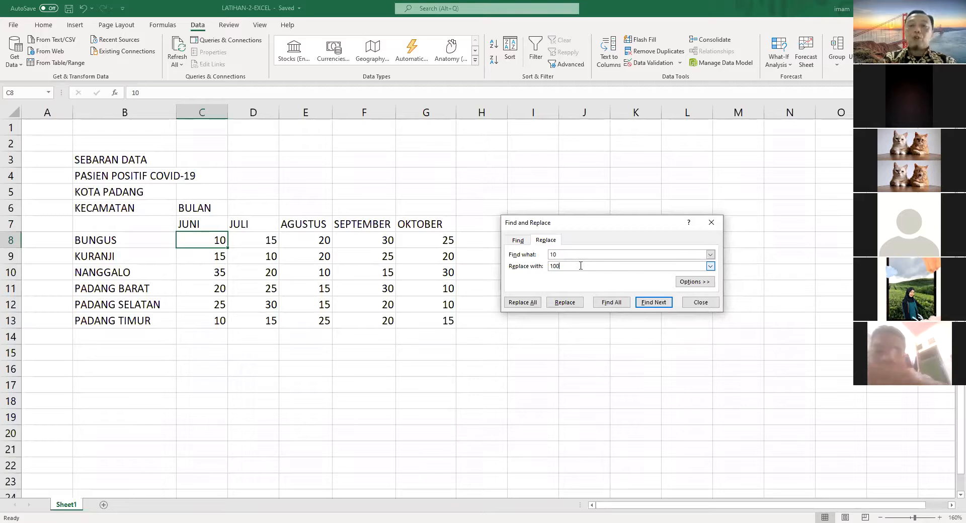
click(534, 303)
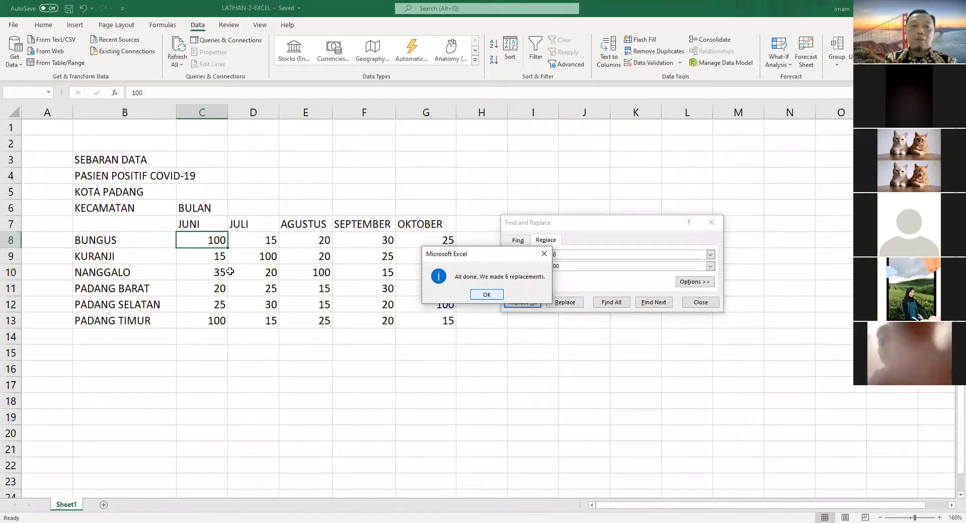
key(Return)
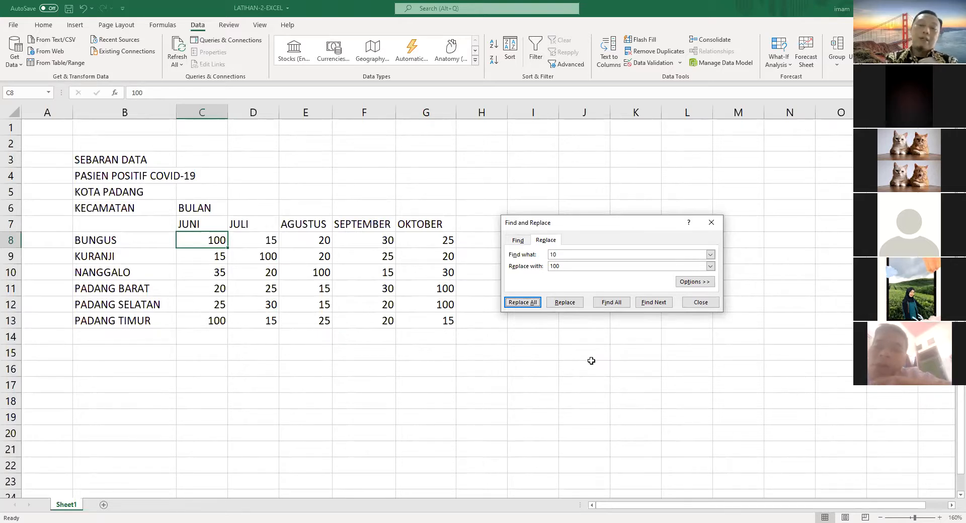
Replace every 100 in the sheet with 10 in a single operation
drag(579, 254, 547, 255)
text(100)
drag(566, 266, 553, 266)
text(10)
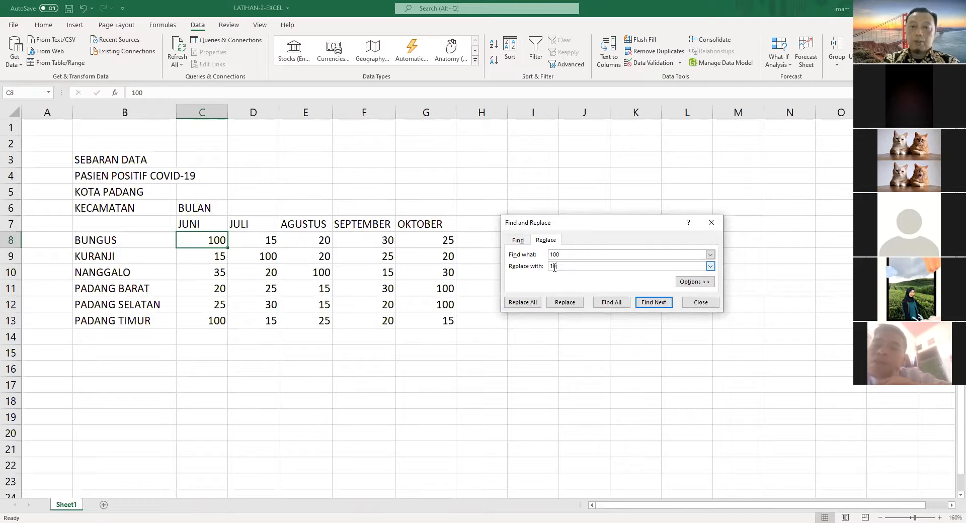
click(535, 304)
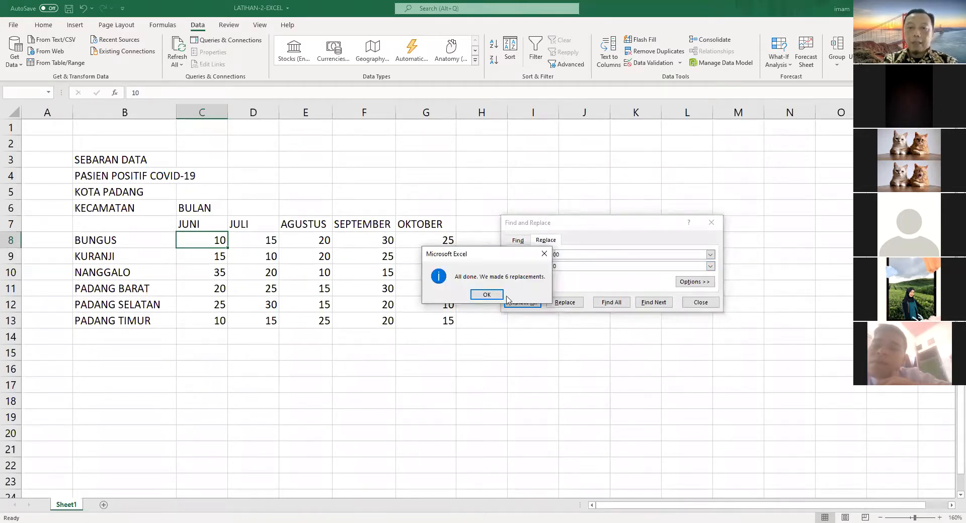
click(471, 417)
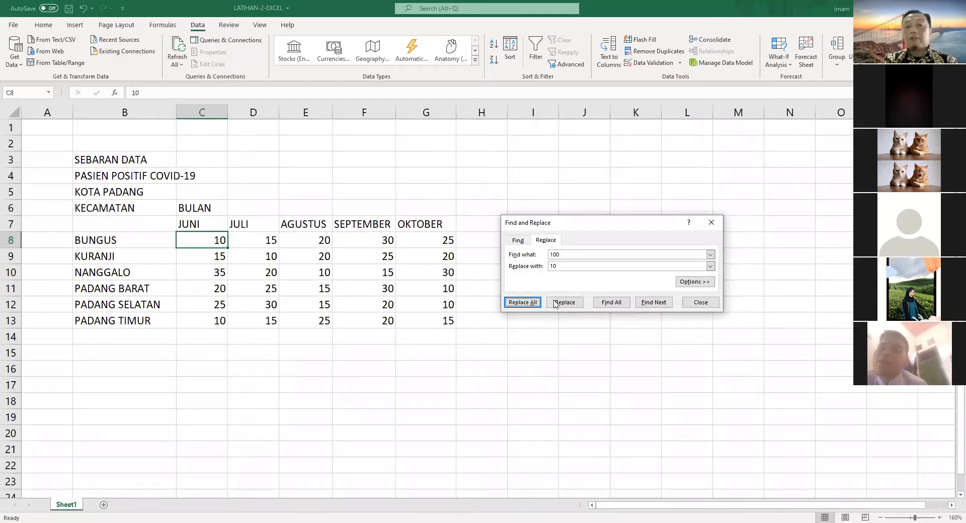
Set the replacement from 15 to 150 and apply it only to the BUNGUS row's JULI value in D8
click(559, 254)
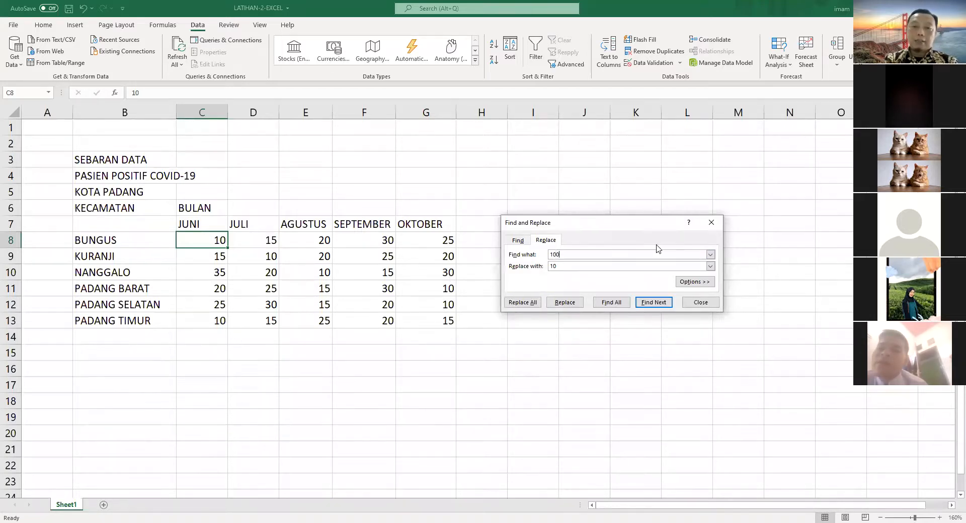
double_click(571, 254)
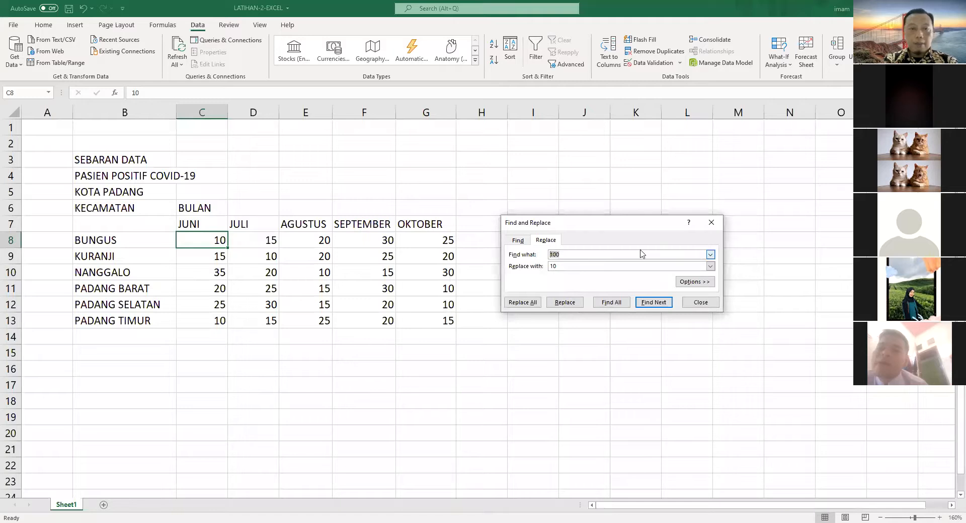
text(15)
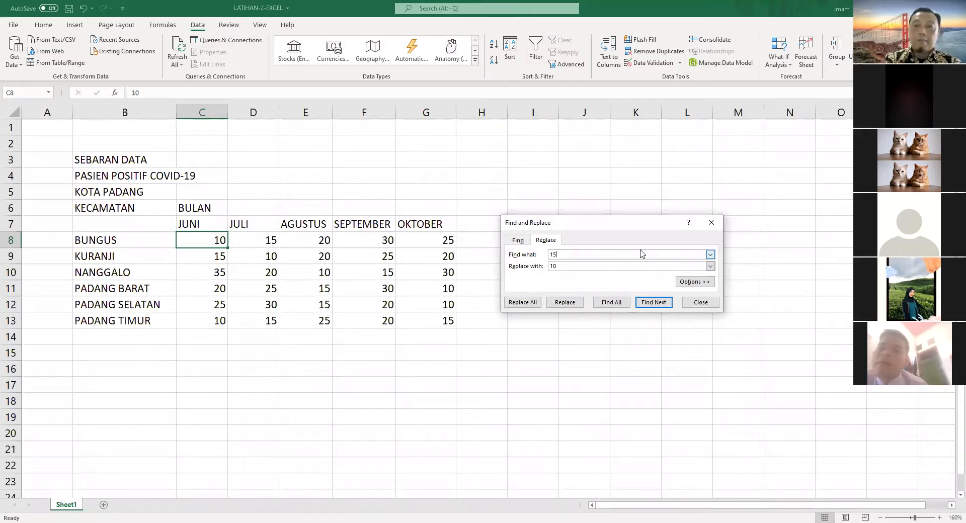
key(Tab)
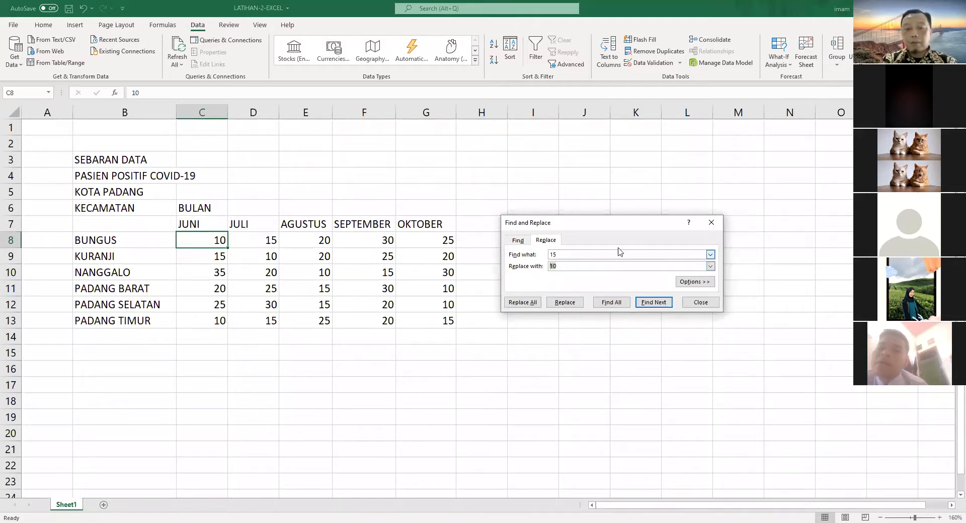
key(BackSpace)
key(BackSpace)
text(5)
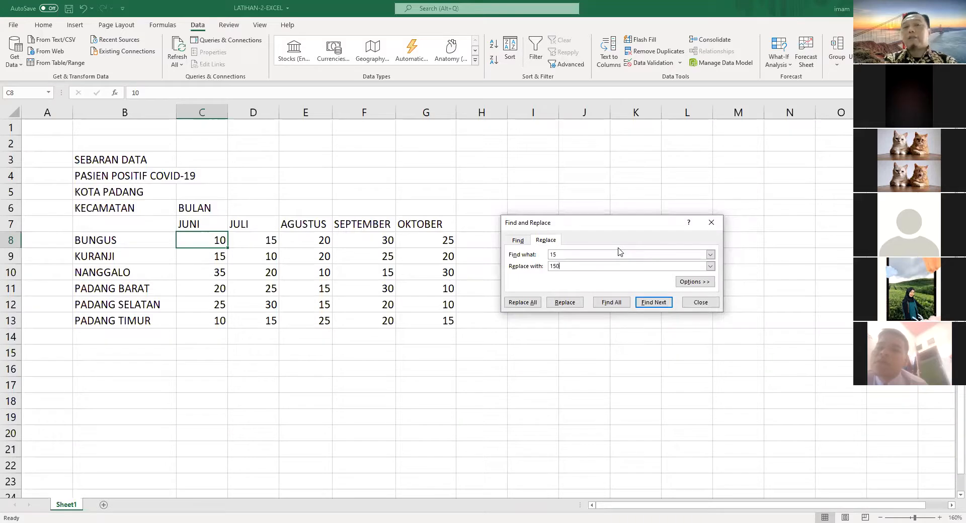
click(567, 303)
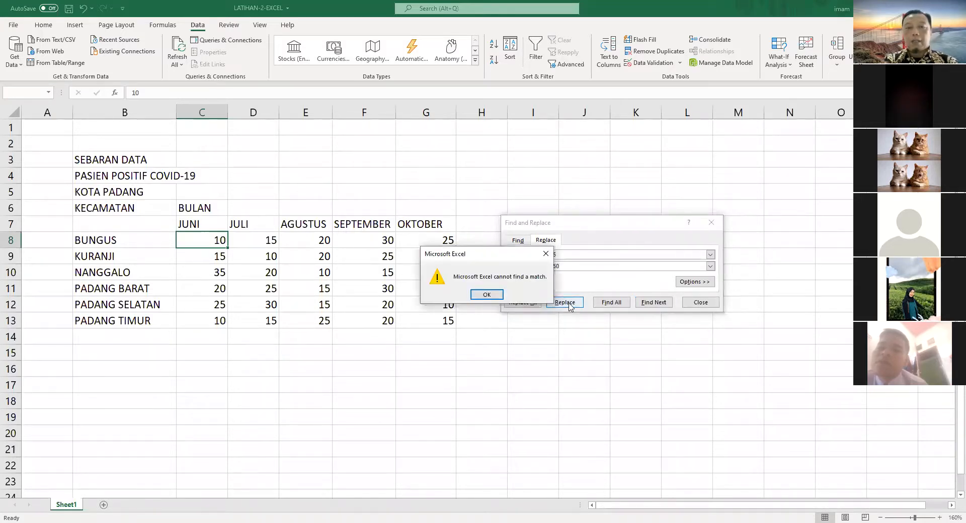
click(483, 296)
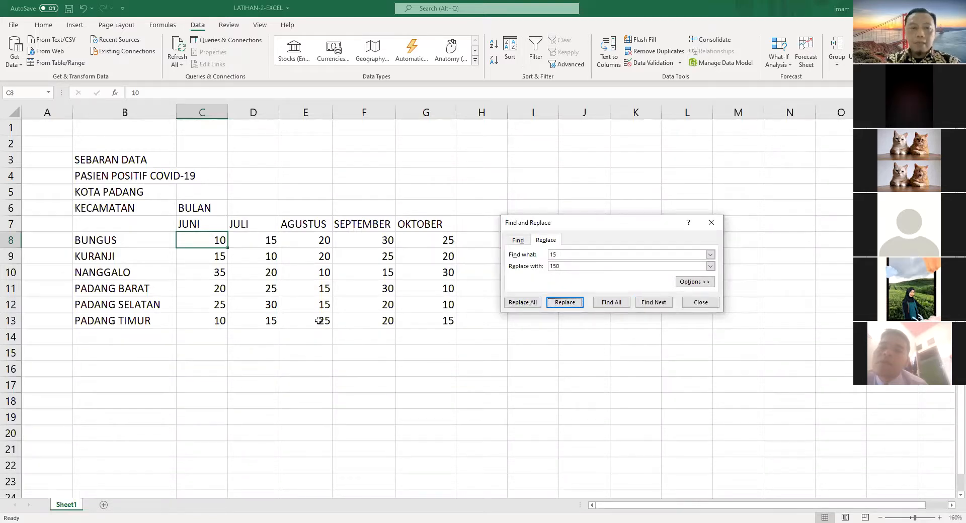
click(271, 243)
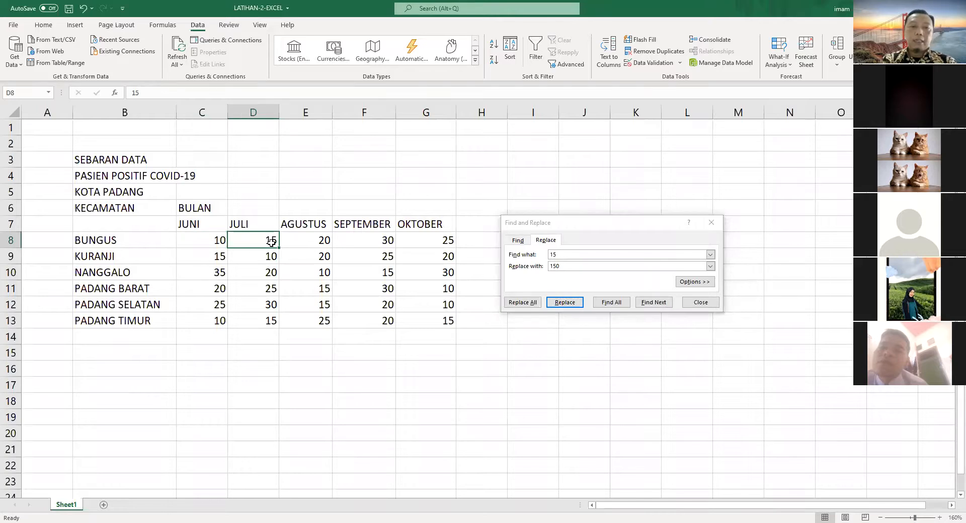
click(570, 304)
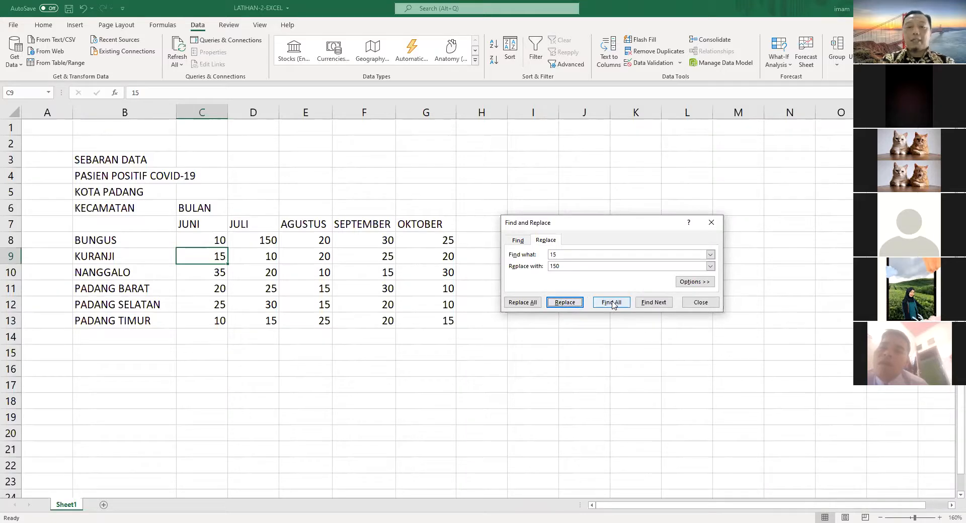
Skip through the matches for 15 to PADANG SELATAN's AGUSTUS value in E12 and replace only that one with 150
click(652, 303)
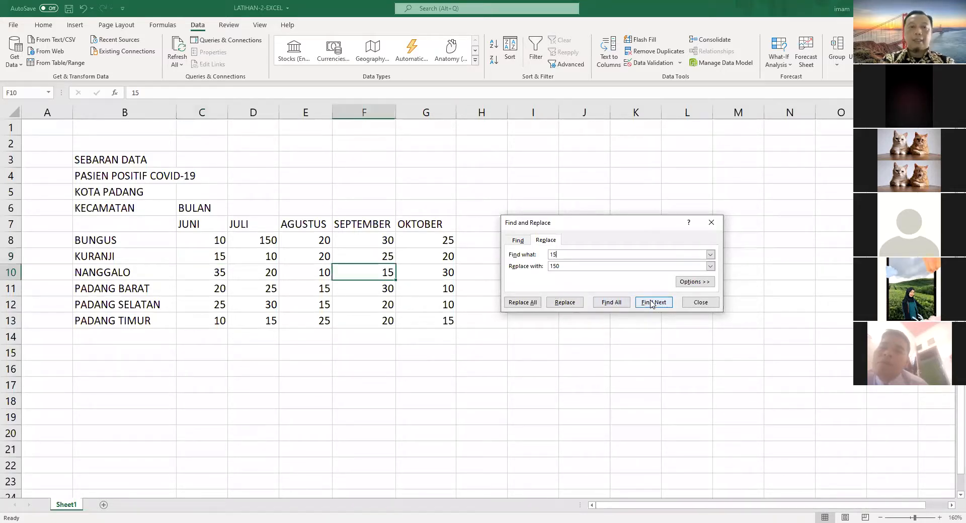
click(652, 302)
click(652, 302)
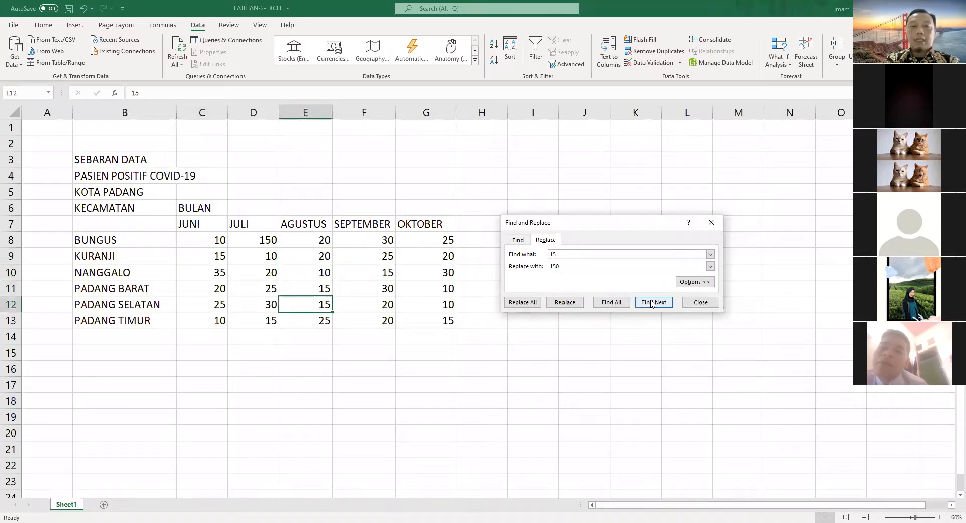
click(566, 304)
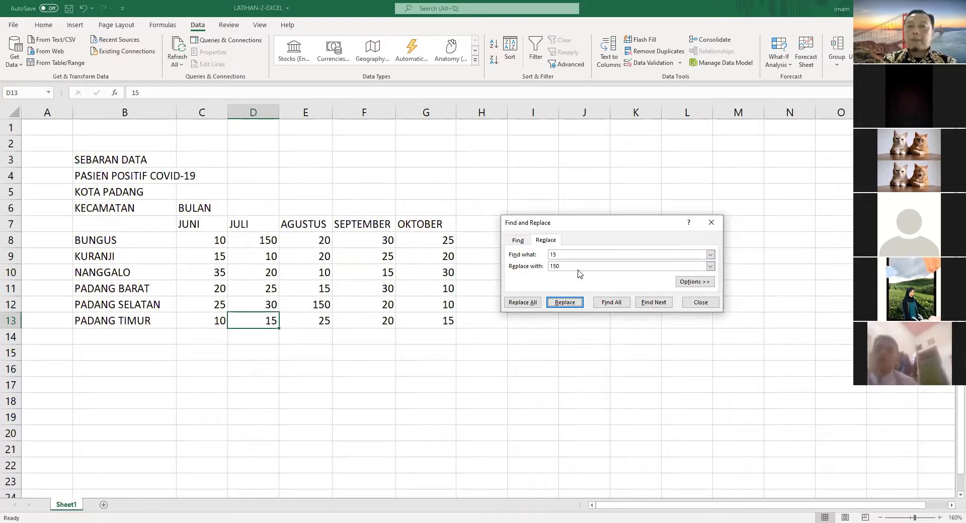
Replace every 150 in the sheet with 15 in a single operation, and close the Find and Replace dialog
click(572, 254)
text(150)
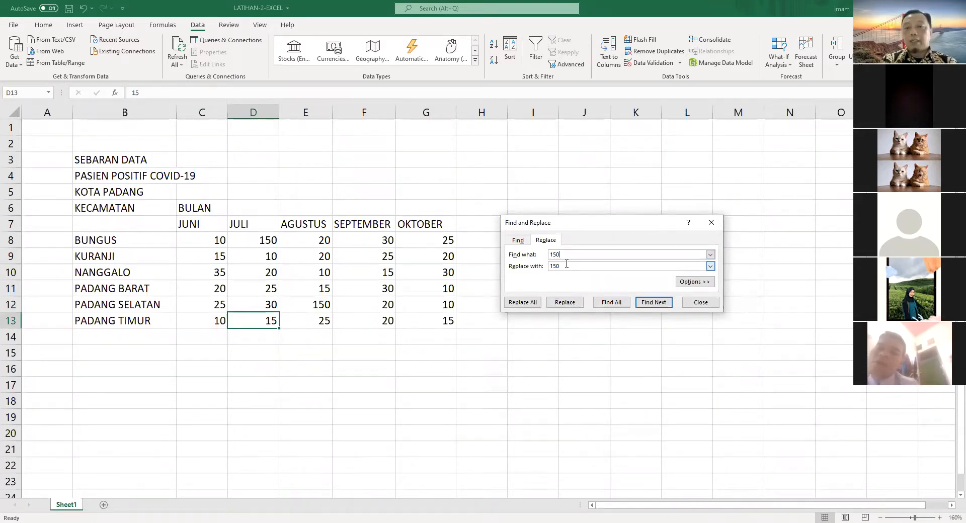
key(Tab)
text(15)
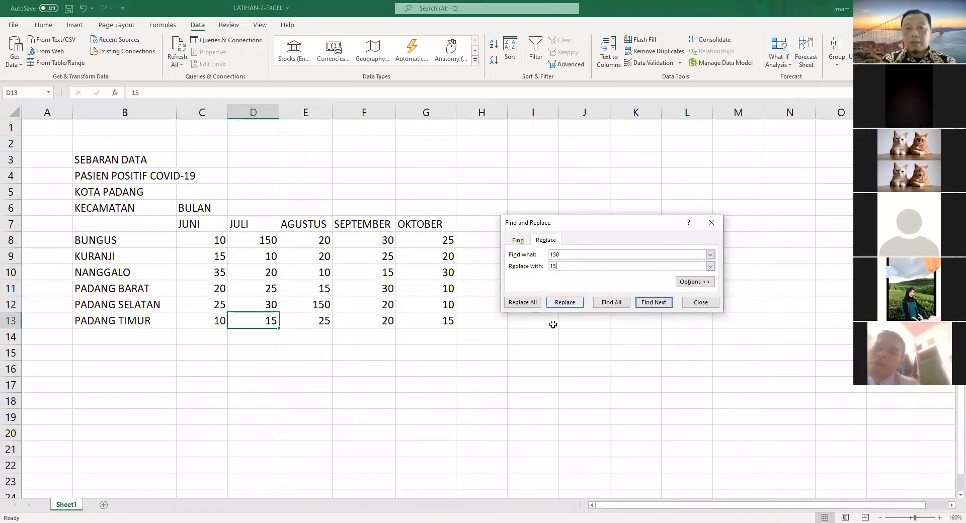
click(535, 302)
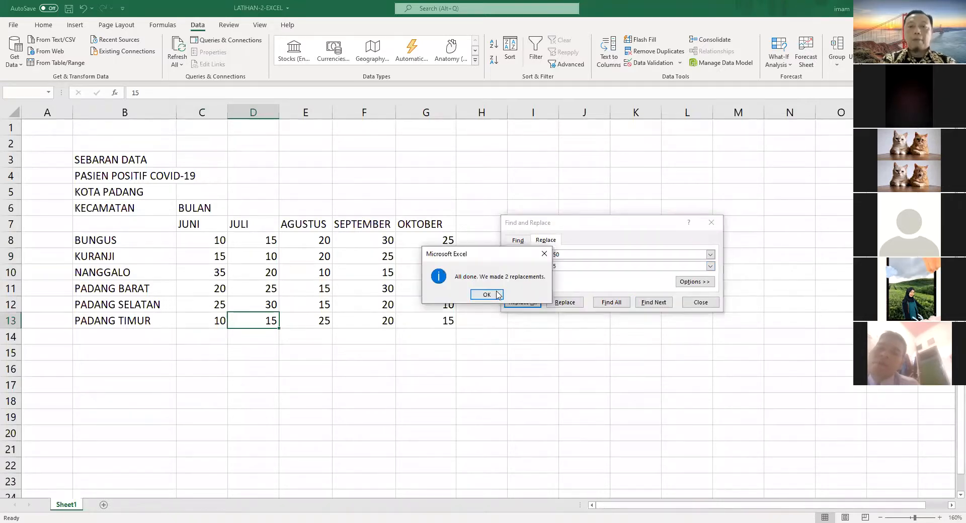
key(Return)
click(513, 396)
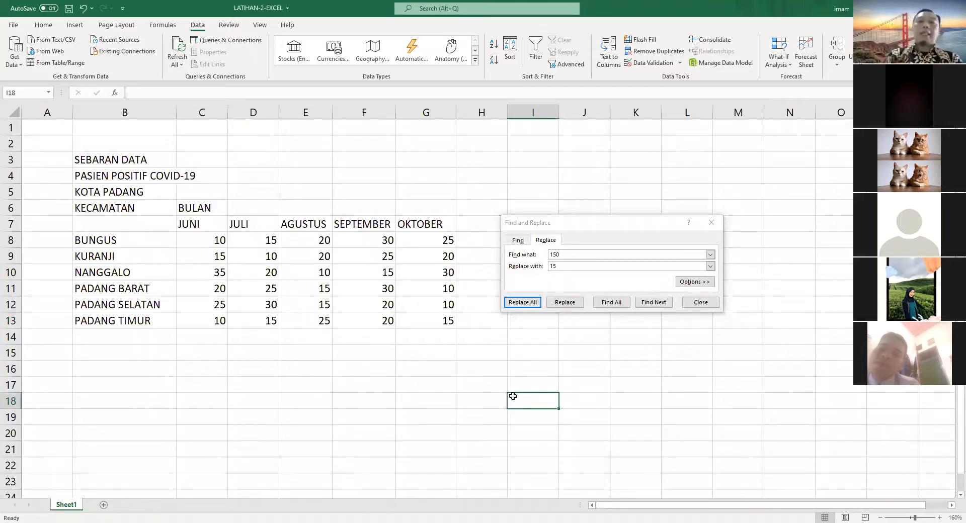
click(518, 241)
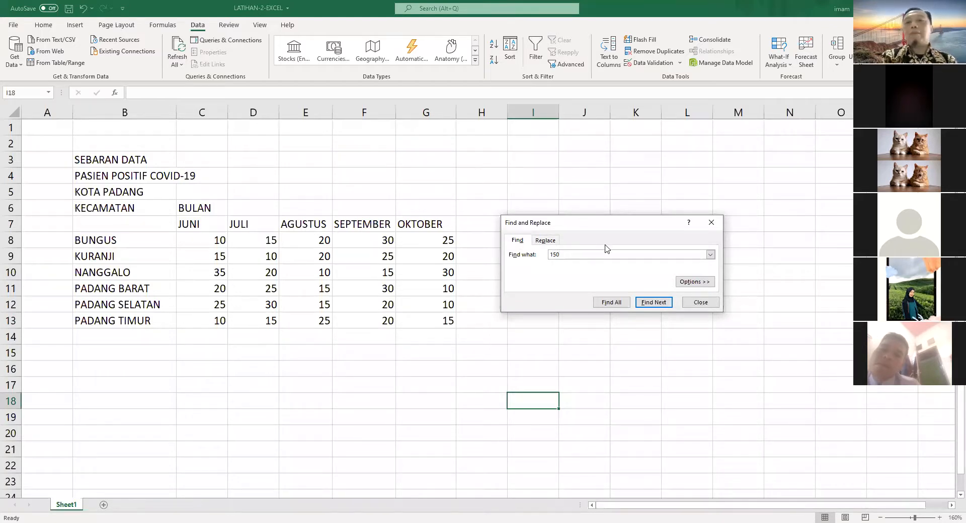
click(714, 309)
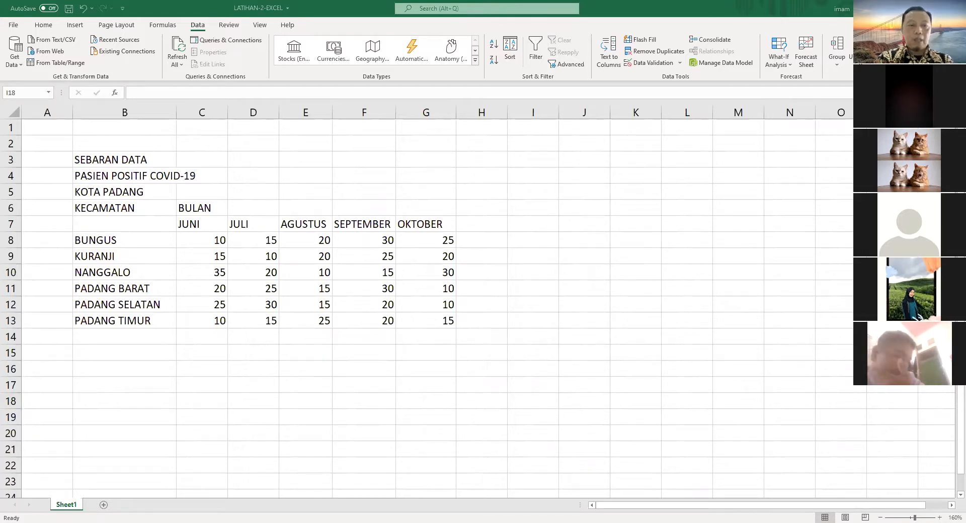
click(456, 404)
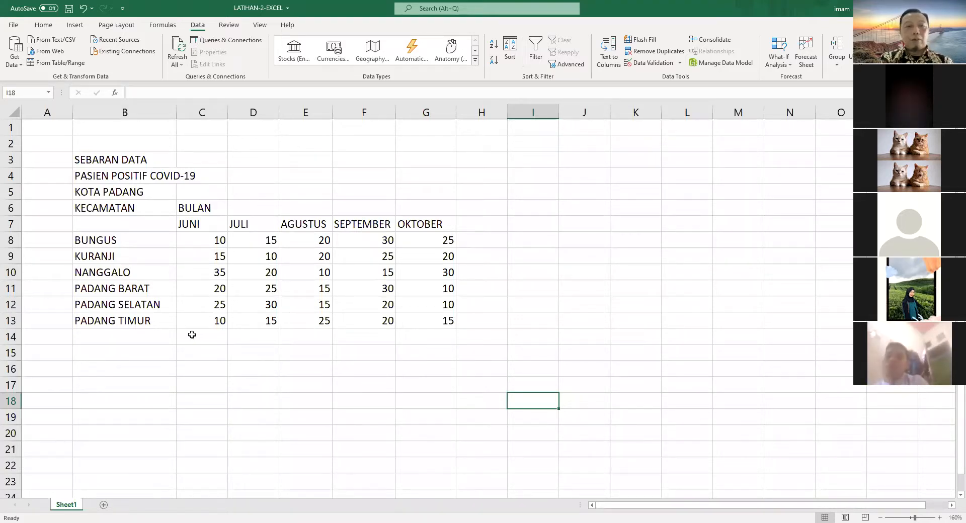
Compare selecting the district table with and without its heading rows, using the ranges B8:G13, B7:G13 and B6:G13
drag(81, 240, 415, 317)
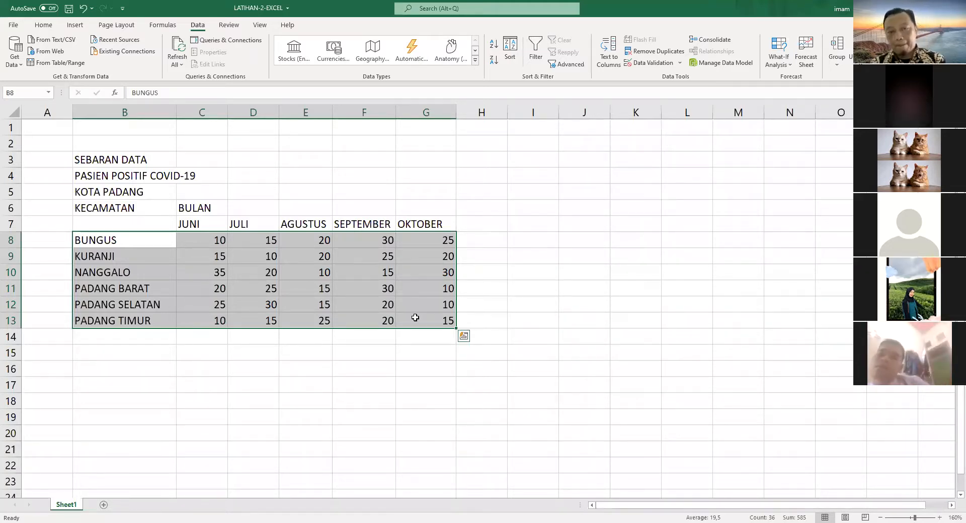
click(189, 347)
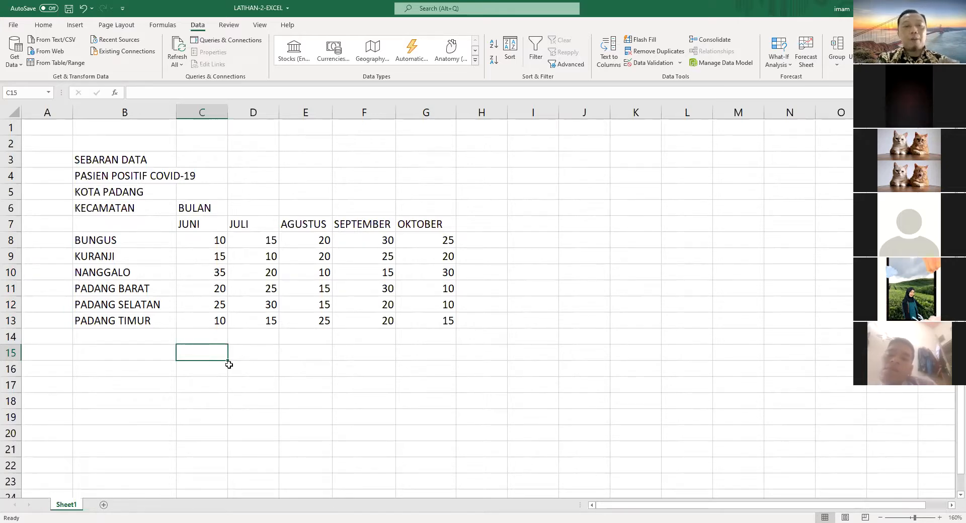
drag(113, 227, 422, 319)
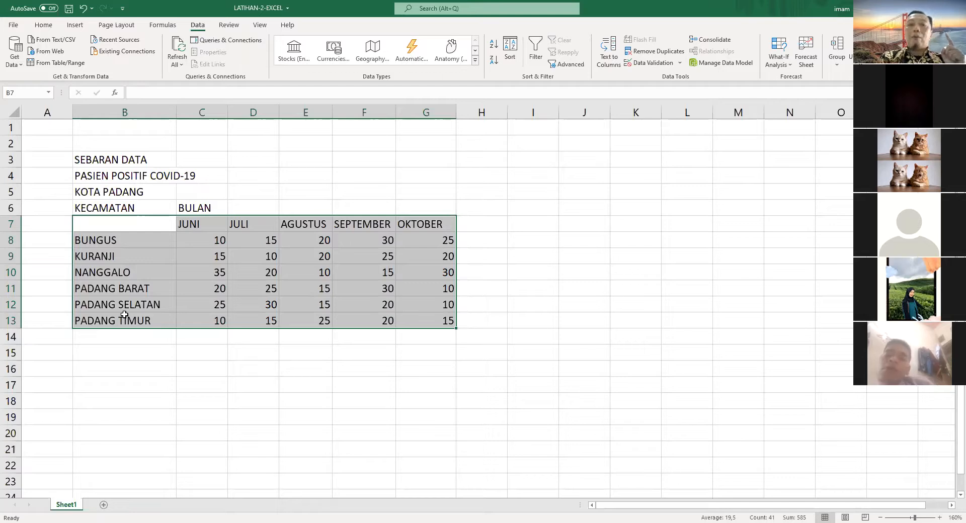
click(127, 387)
click(157, 205)
drag(157, 205, 434, 320)
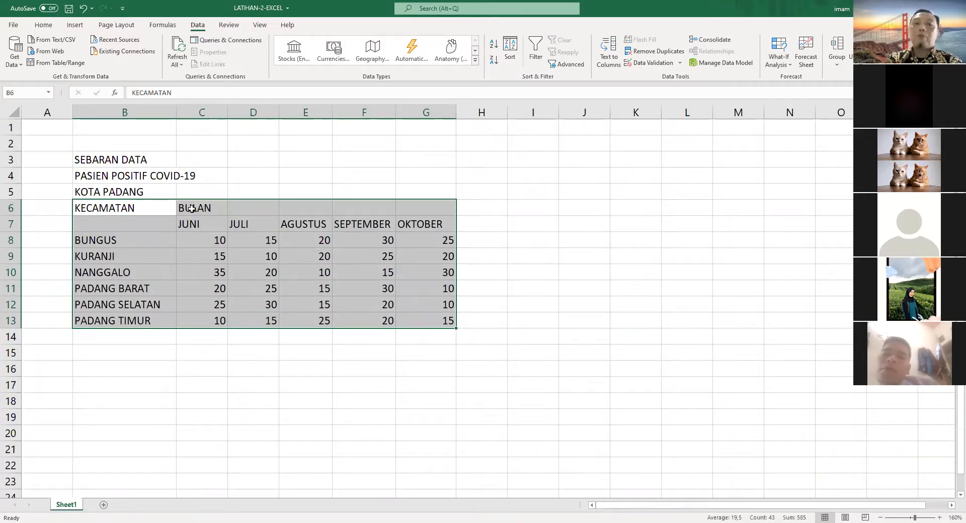
click(127, 224)
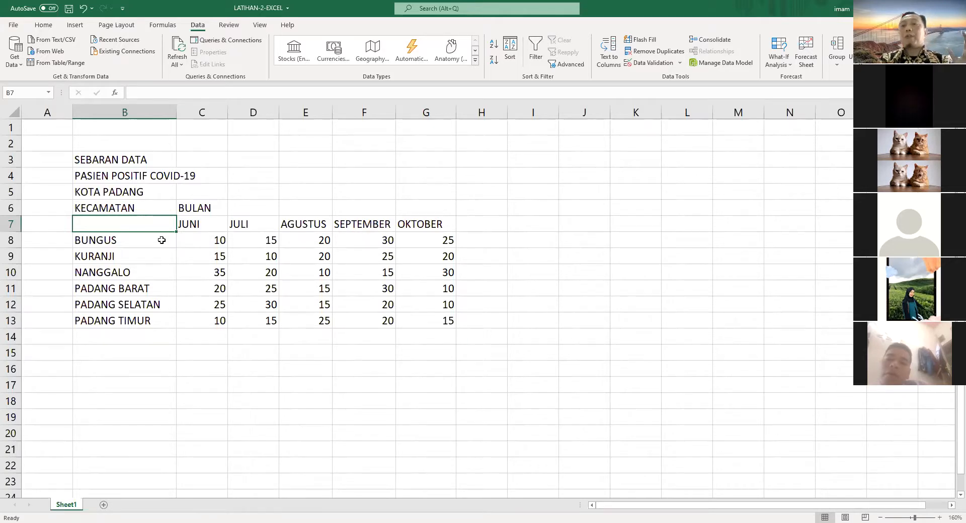
drag(121, 208, 429, 325)
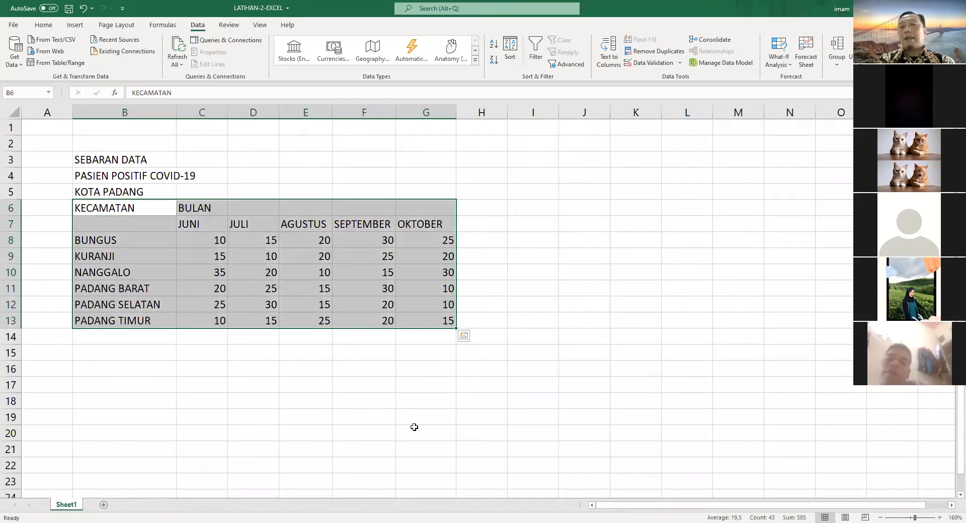
click(303, 417)
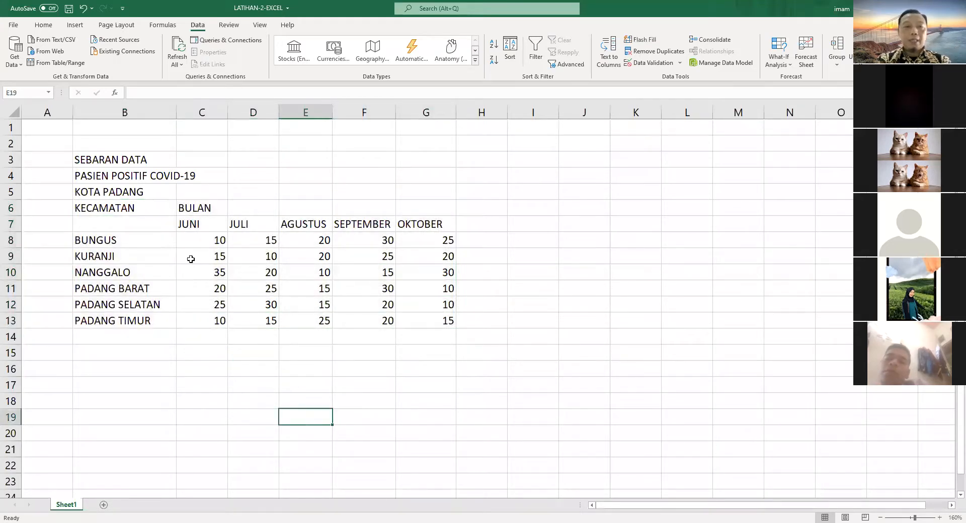
drag(124, 226, 433, 319)
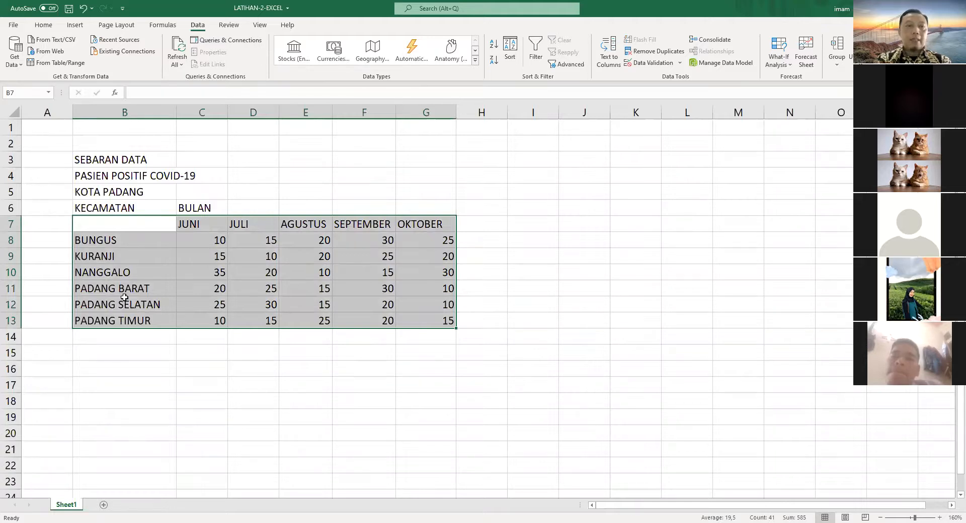
click(126, 225)
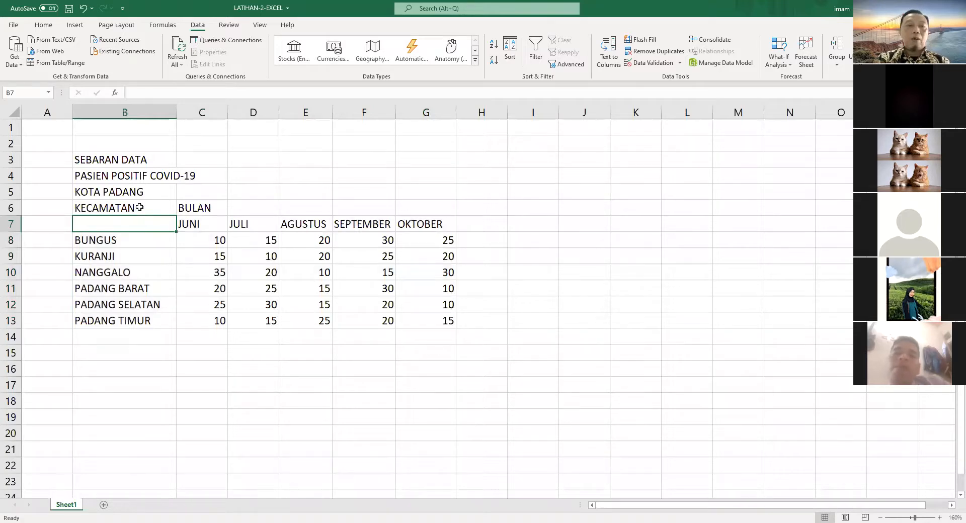
Move the KECAMATAN heading from B6 down to B7, directly above the district names
click(137, 208)
key(ctrl+c)
key(Down)
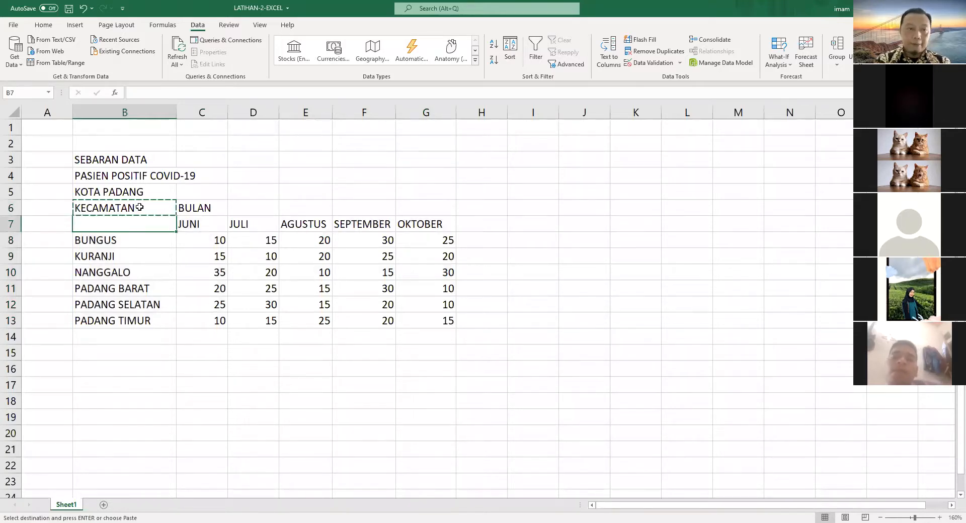
key(Return)
click(153, 210)
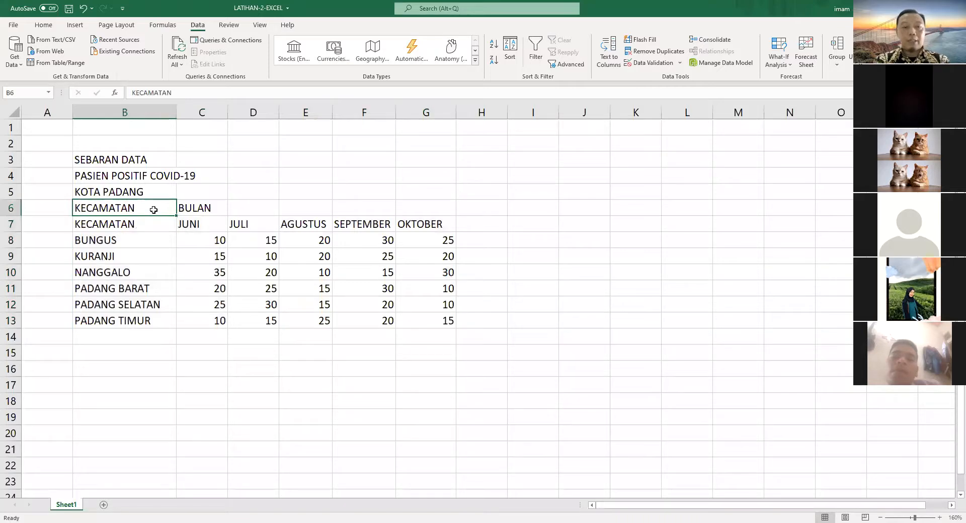
key(Delete)
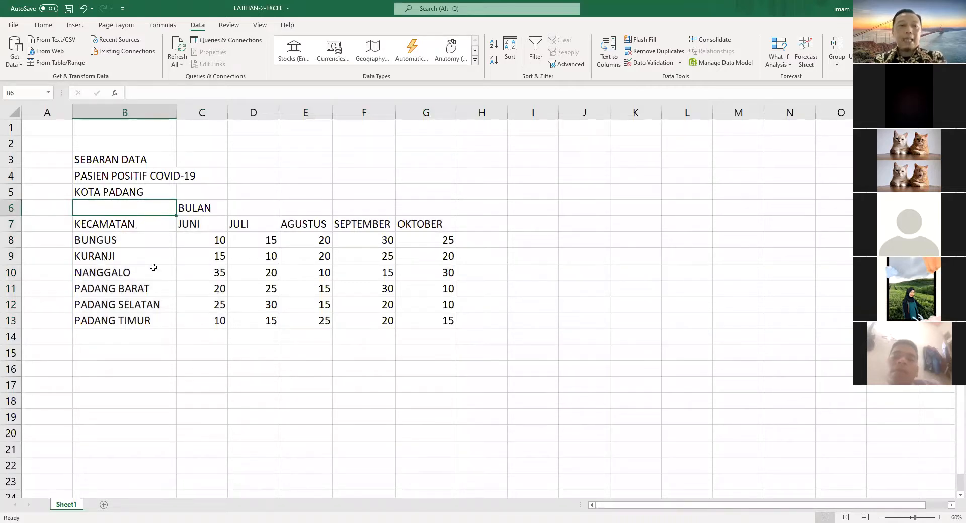
Move the KECAMATAN heading from B7 back up to B6, beside the BULAN heading
drag(120, 225, 446, 317)
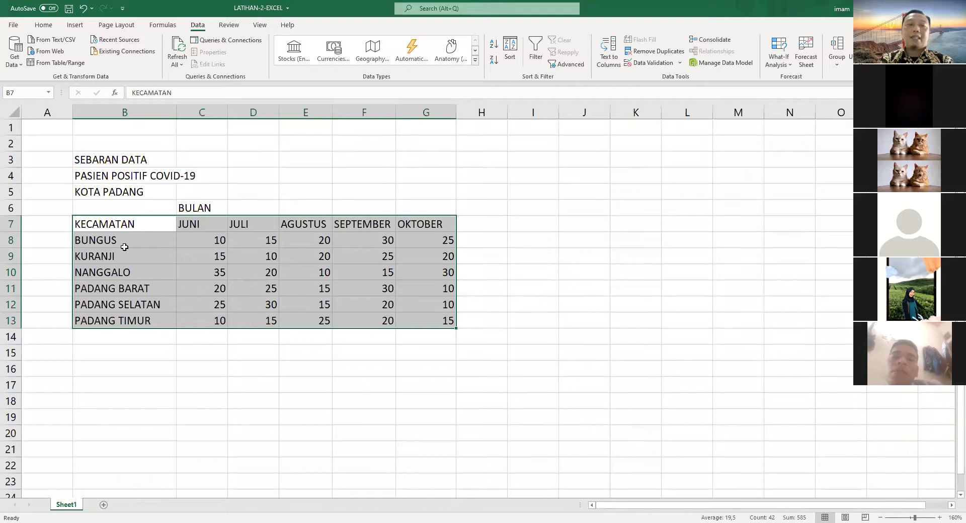
click(123, 225)
key(ctrl+c)
click(131, 206)
key(Return)
click(128, 221)
click(231, 375)
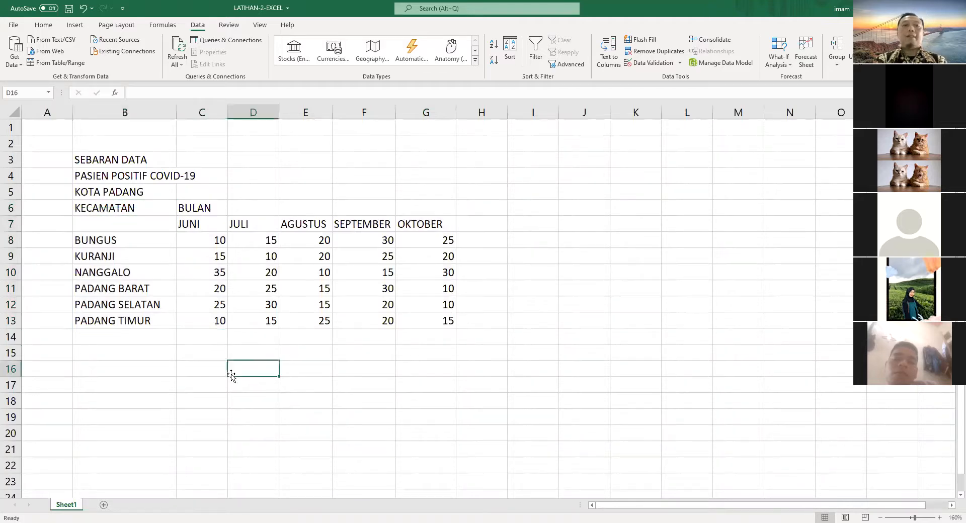
Try clearing the titles and headings in B3:C6, and select the remaining table range B7:G13
drag(133, 222, 436, 322)
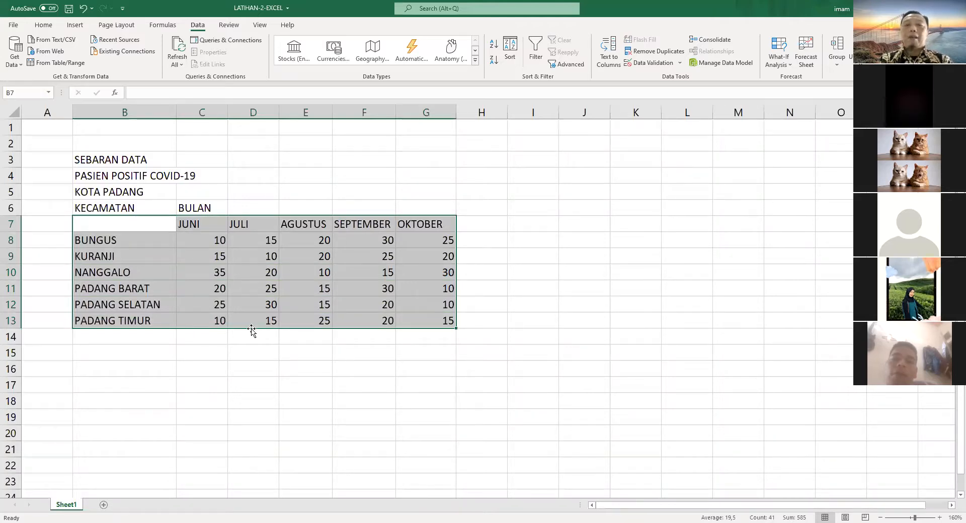
click(239, 358)
drag(104, 162, 212, 209)
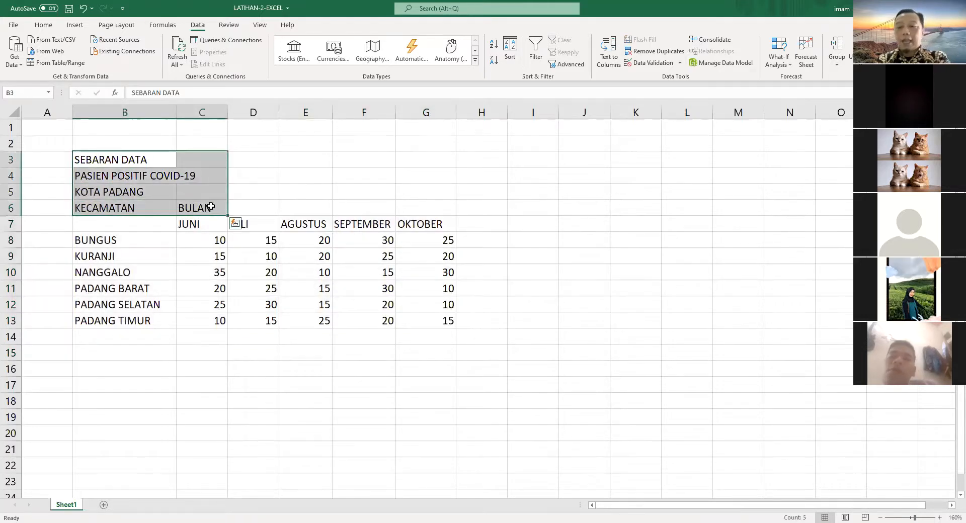
key(Delete)
click(249, 417)
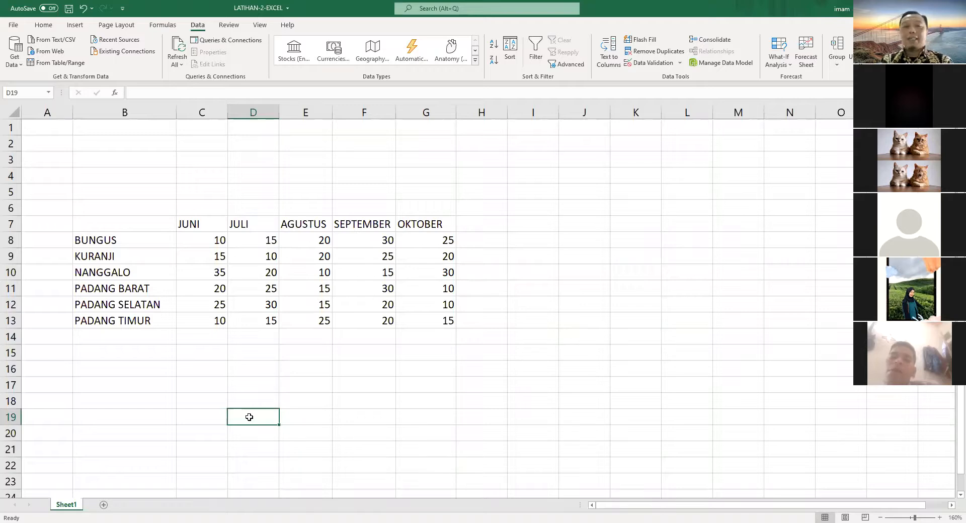
drag(137, 224, 443, 320)
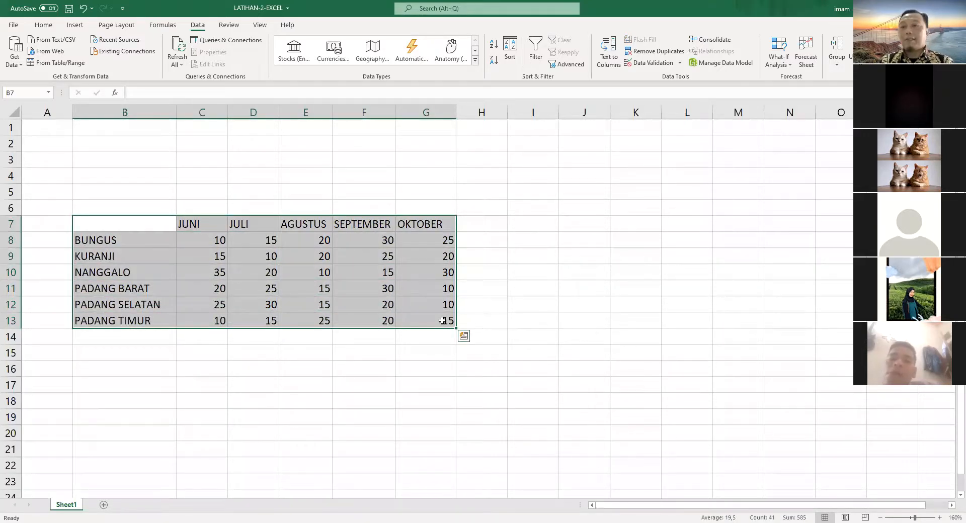
click(171, 358)
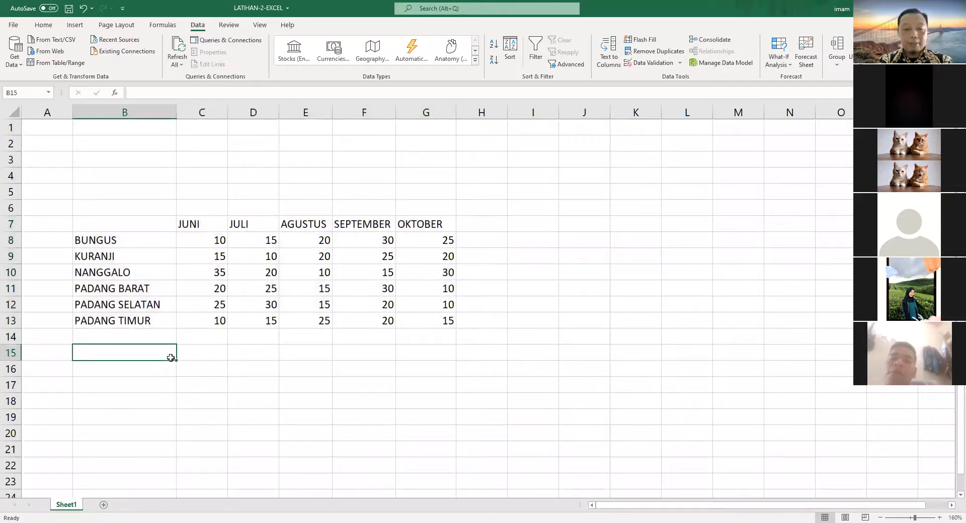
Undo the clearing of B3:C6, and select the table with both heading rows, B6:G13
key(ctrl+z)
click(257, 368)
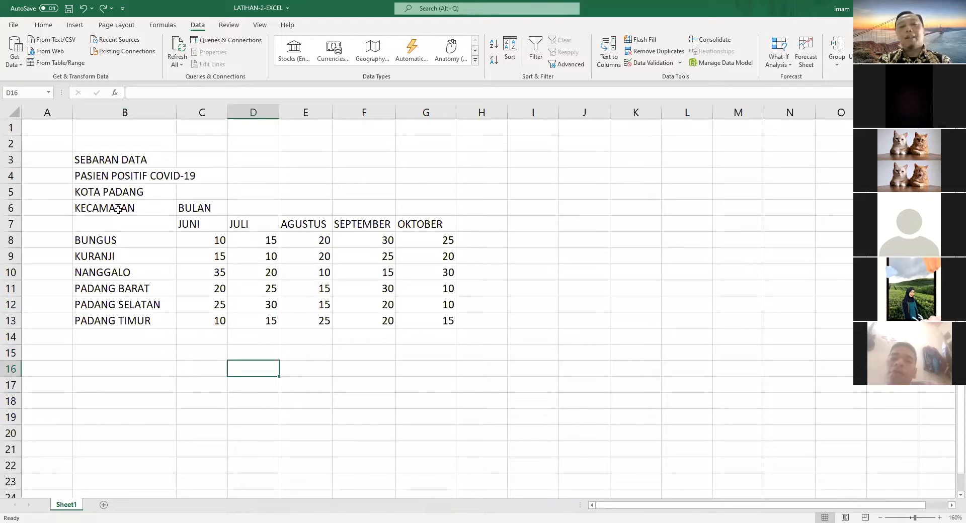
drag(118, 210, 447, 322)
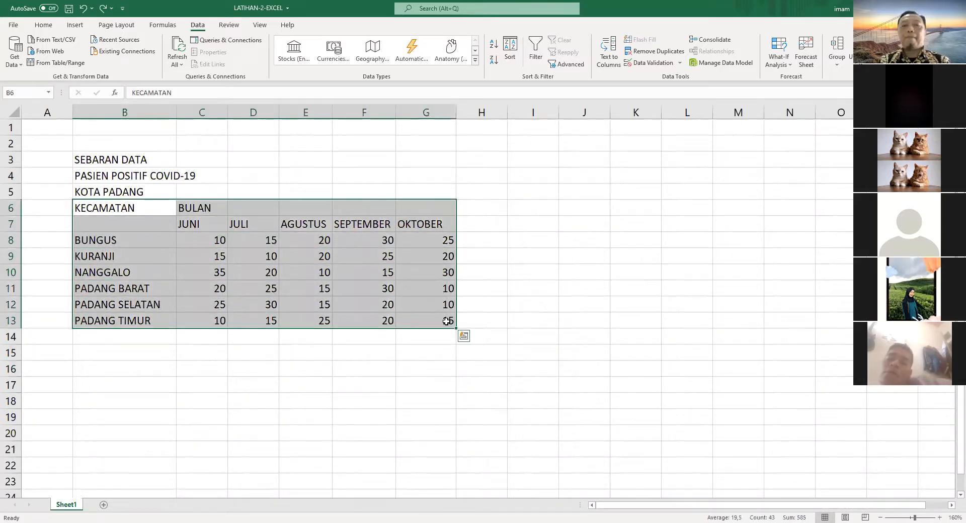
click(244, 382)
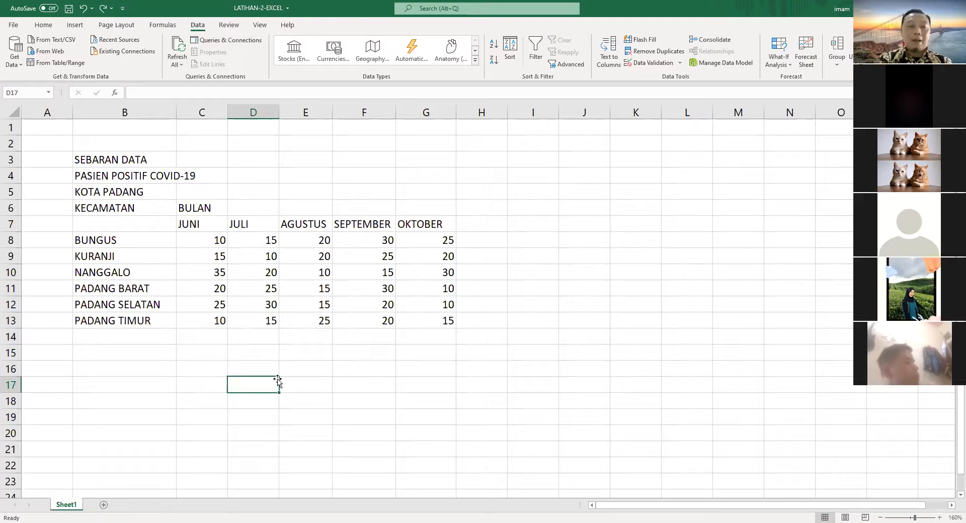
Select B7:G13 and preview the available column and line chart types on the table data
drag(108, 224, 424, 317)
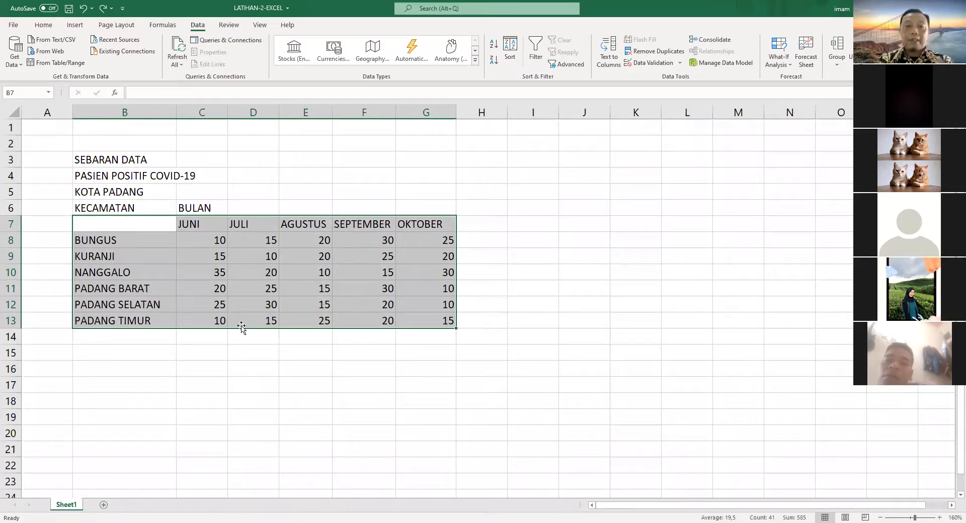
click(75, 25)
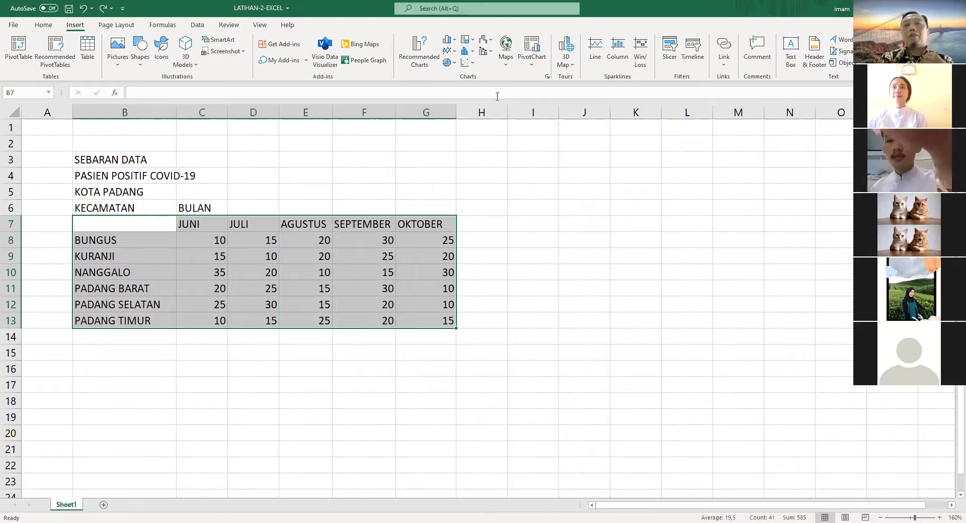
click(421, 60)
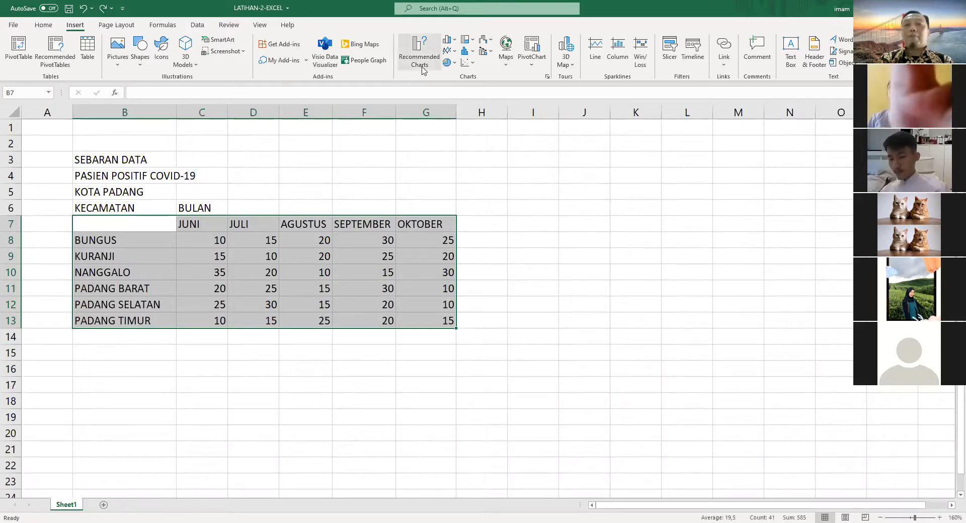
click(455, 40)
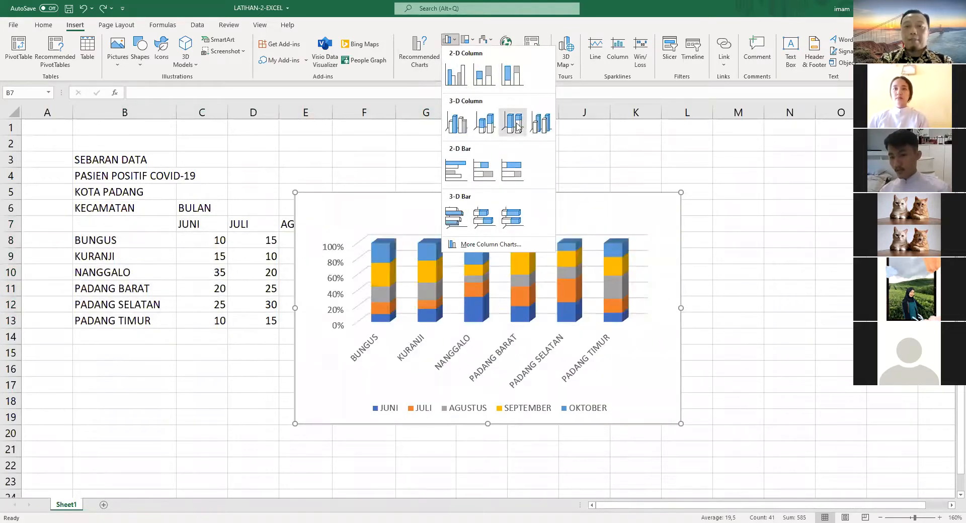
click(451, 41)
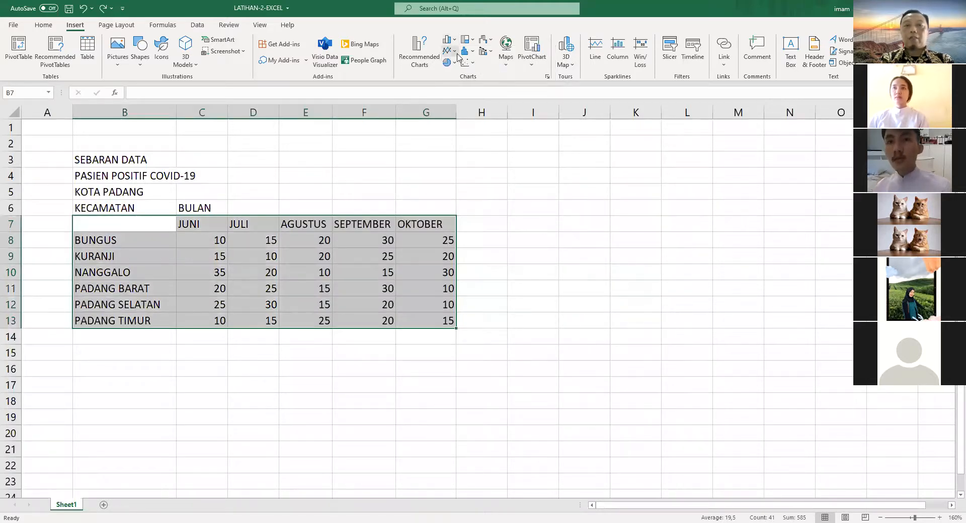
click(451, 51)
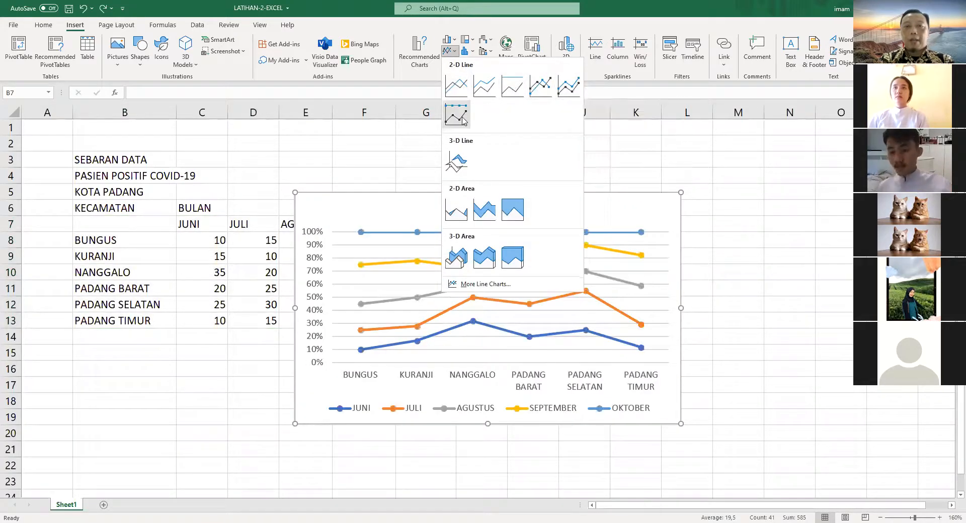
click(453, 42)
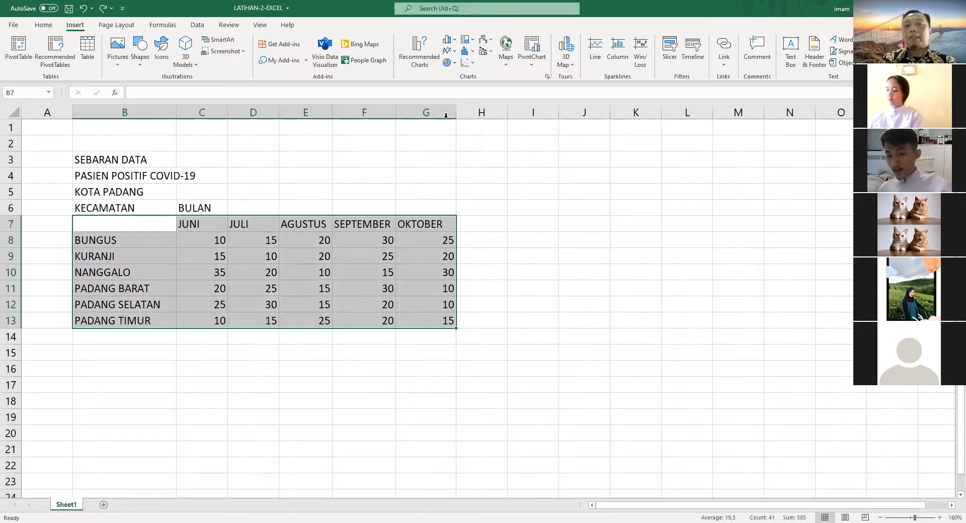
Compare the recommended charts and insert the clustered column chart with the districts along the horizontal axis
click(425, 64)
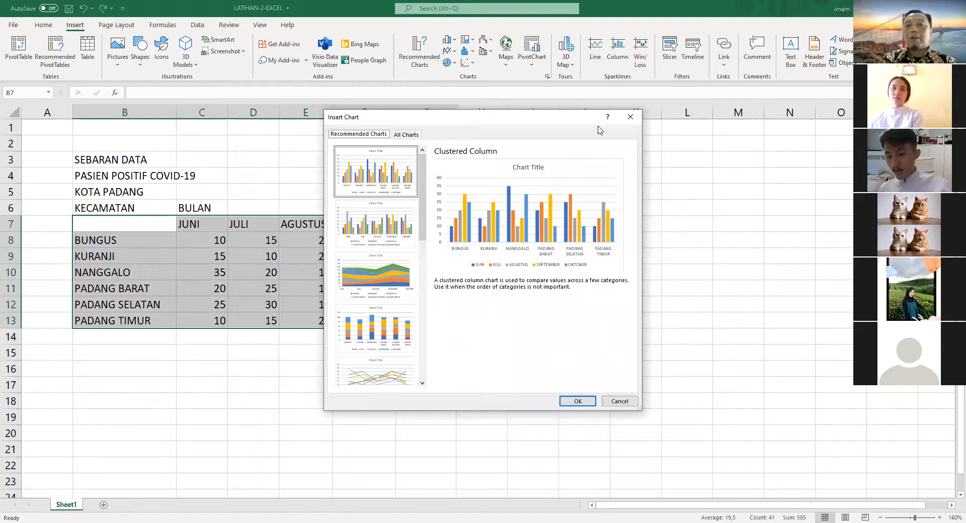
drag(598, 126, 748, 132)
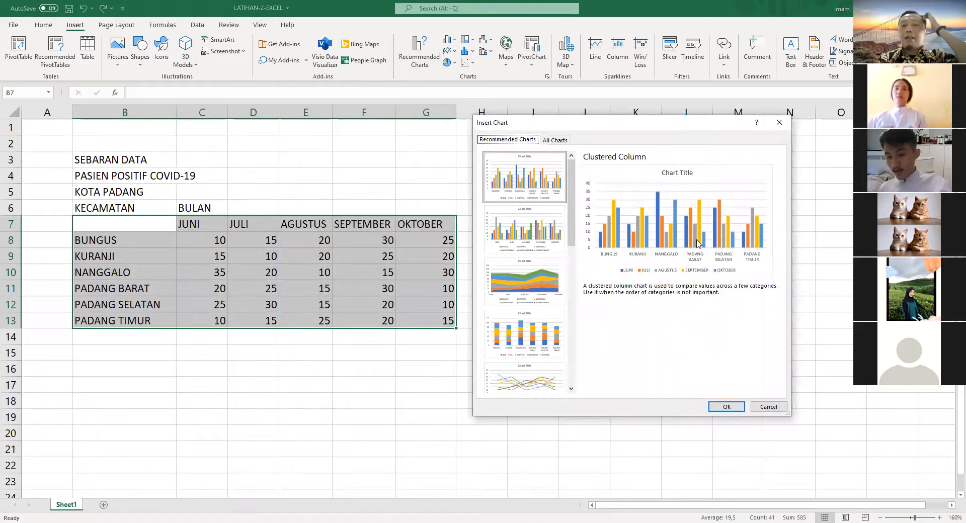
click(534, 229)
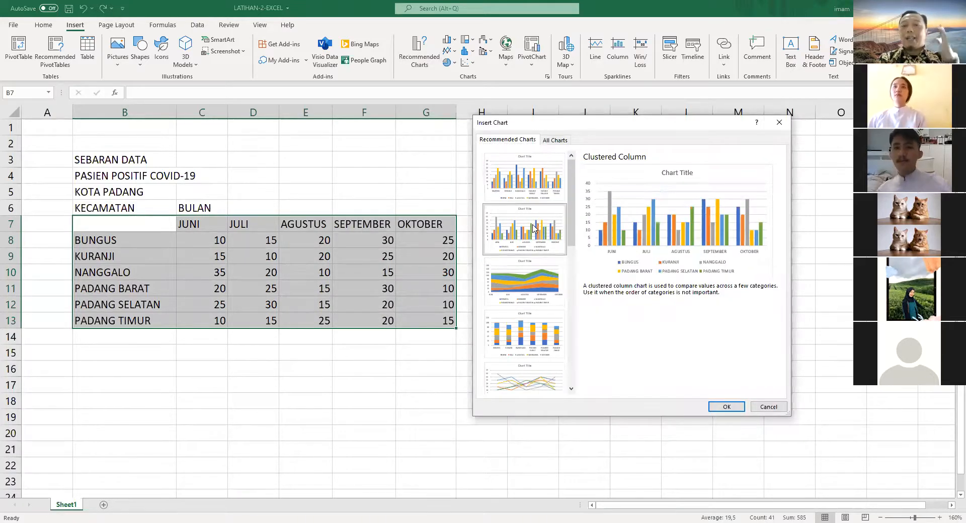
click(530, 186)
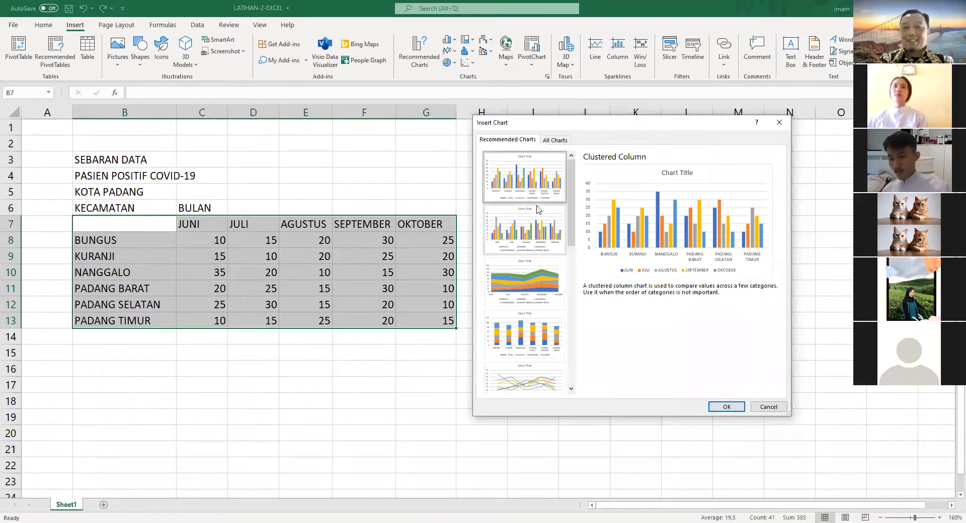
click(539, 228)
click(540, 285)
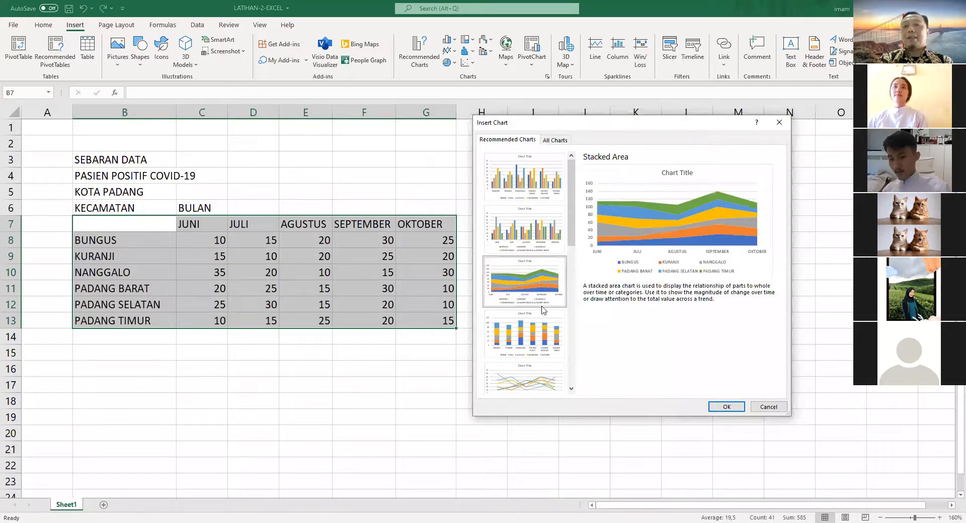
click(543, 335)
click(547, 185)
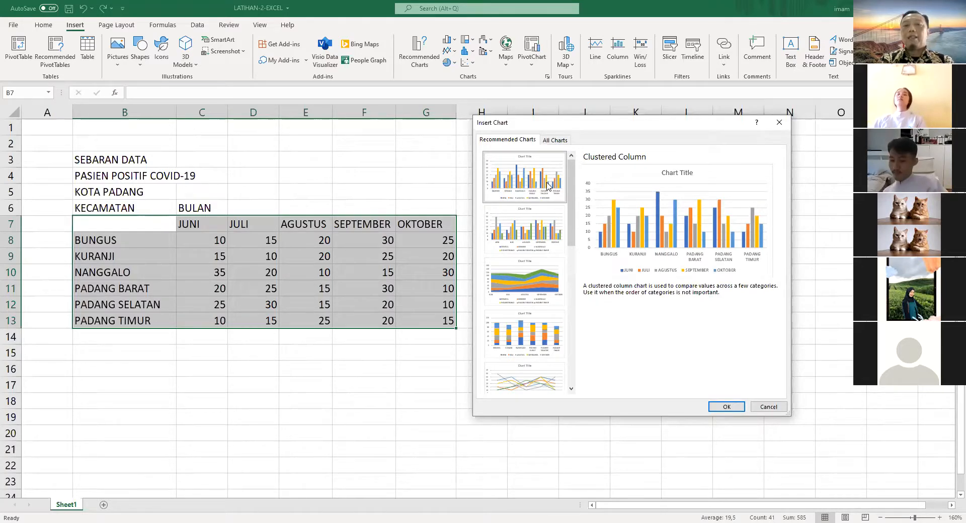
click(735, 408)
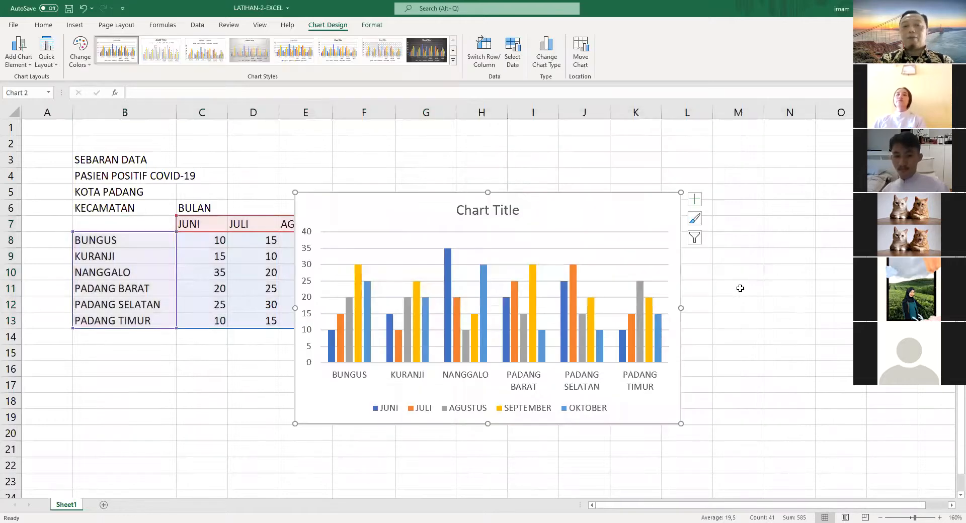
Examine BUNGUS's JUNI and AGUSTUS bars in the chart grouped by district, and delete that chart
scroll(740, 288, down, 2)
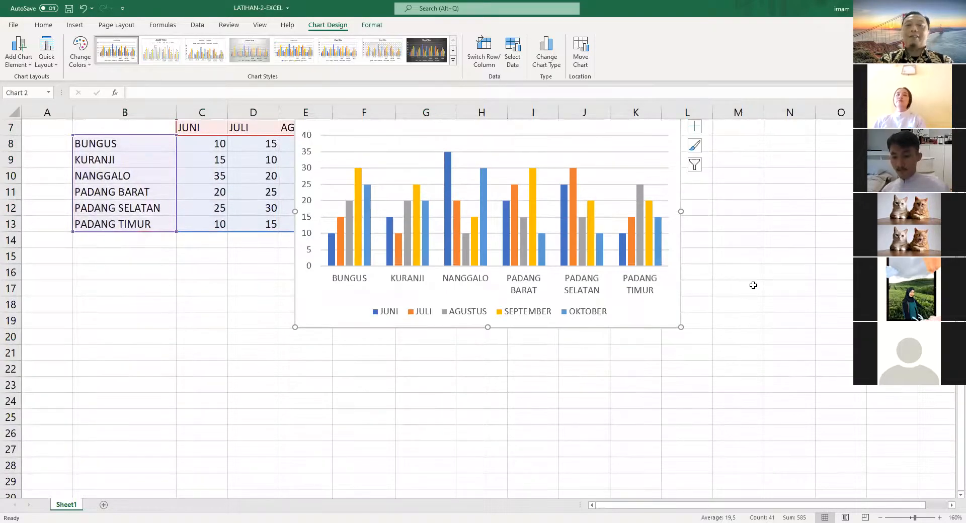
scroll(753, 286, up, 1)
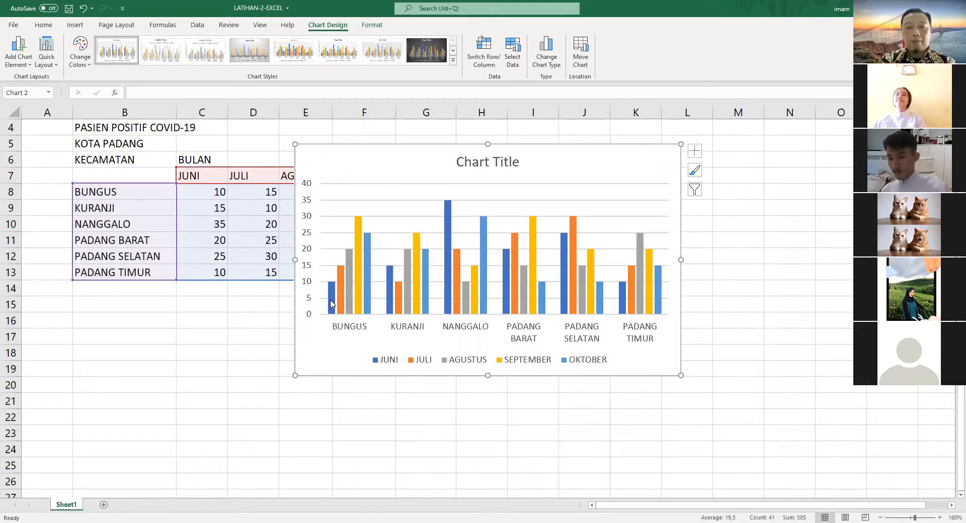
mouse_move(331, 289)
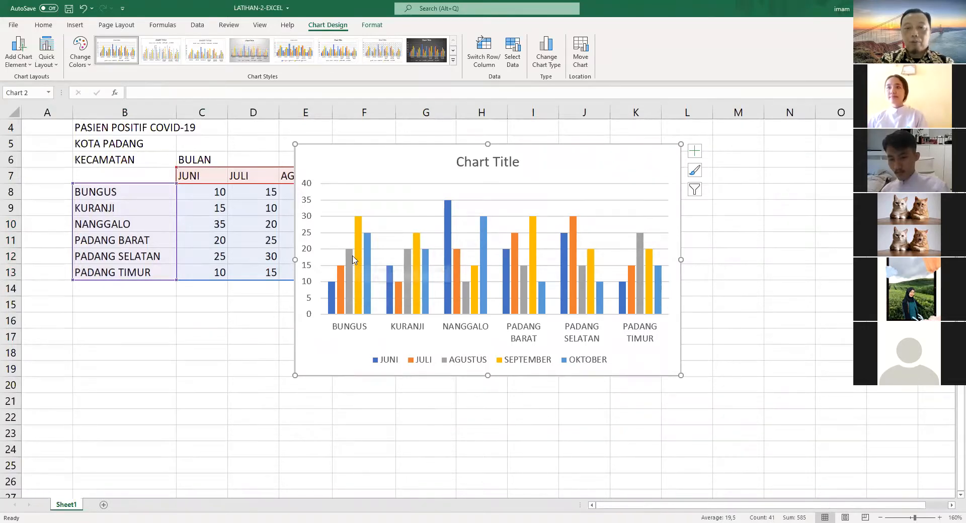
mouse_move(353, 260)
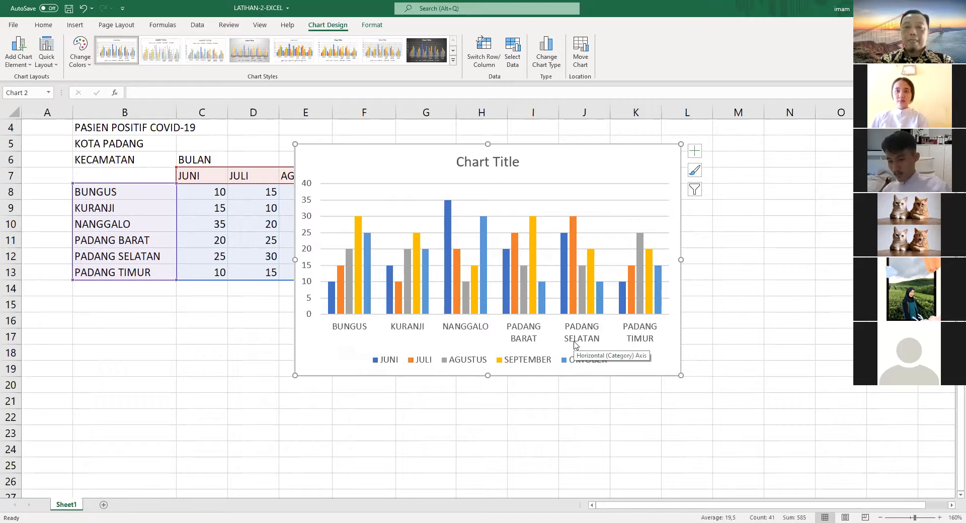
key(Delete)
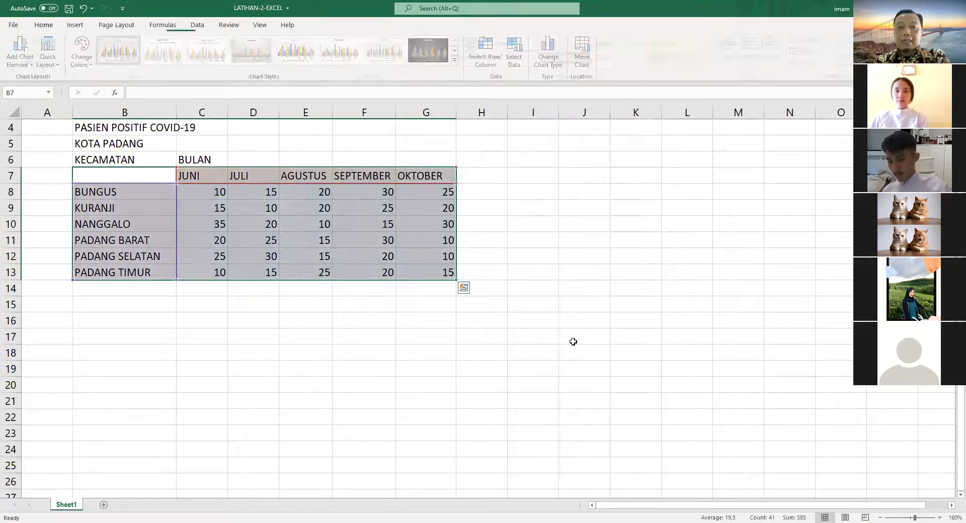
Insert the recommended clustered column chart with the months along the horizontal axis, and place it from column F onward
click(86, 28)
click(429, 50)
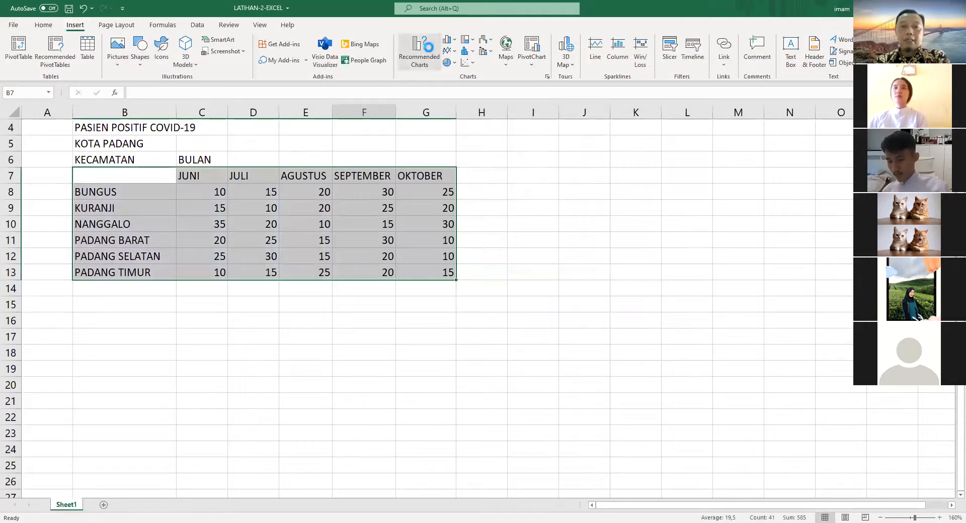
click(408, 227)
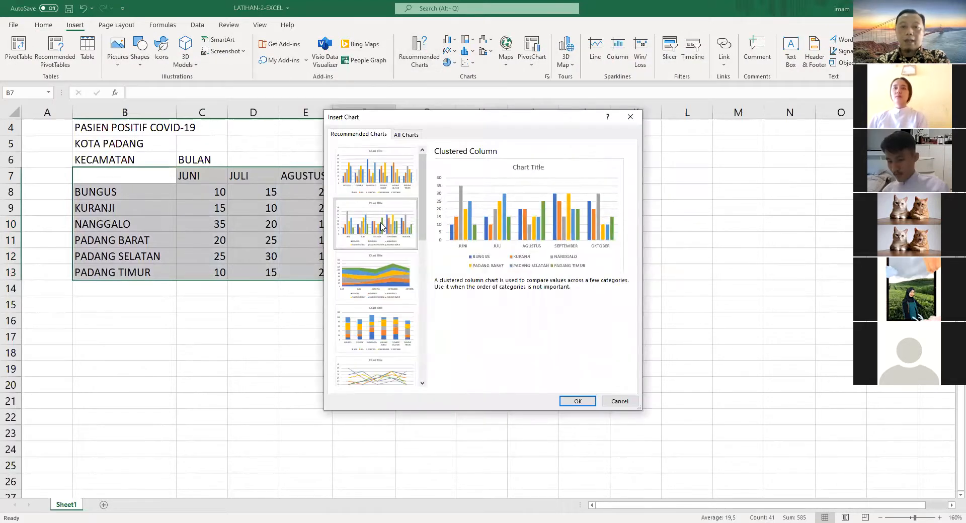
click(588, 402)
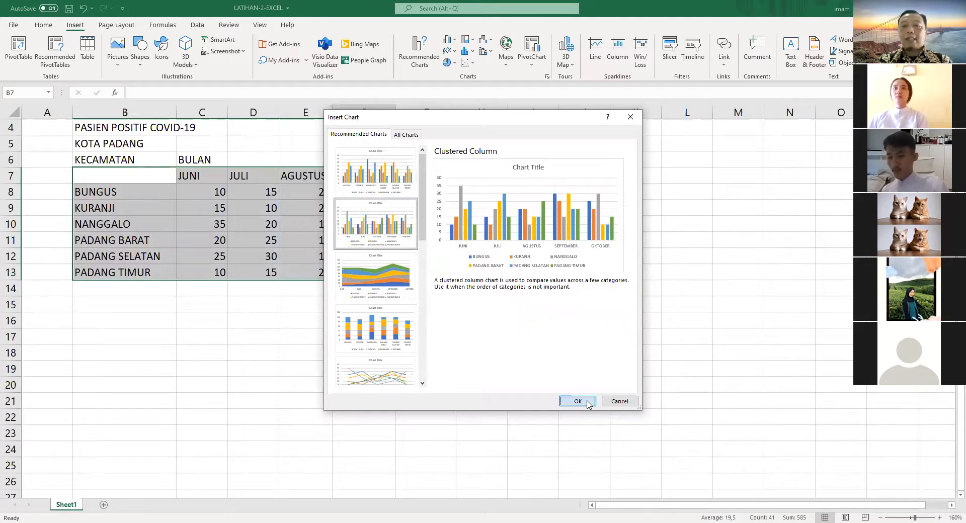
drag(564, 206, 644, 200)
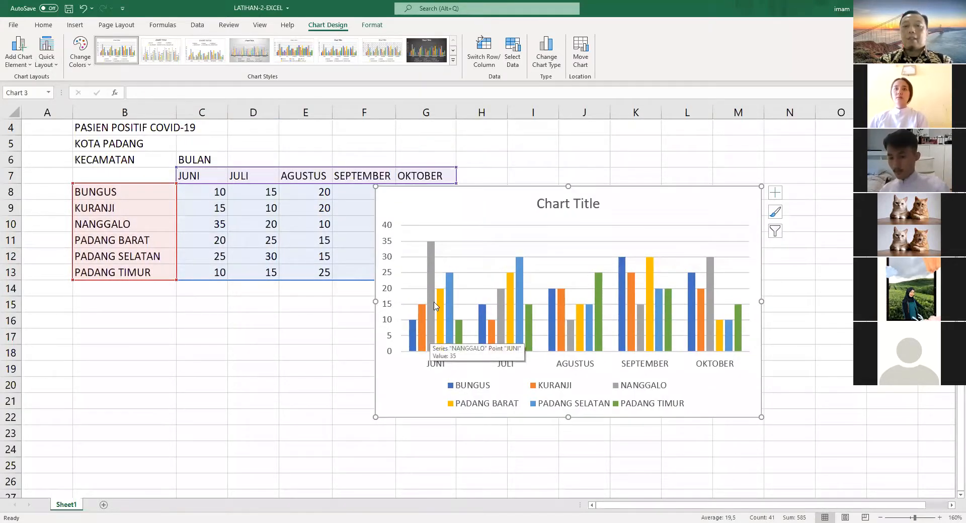
Check PADANG BARAT's JUNI bar in the chart grouped by month, and delete that chart
mouse_move(438, 320)
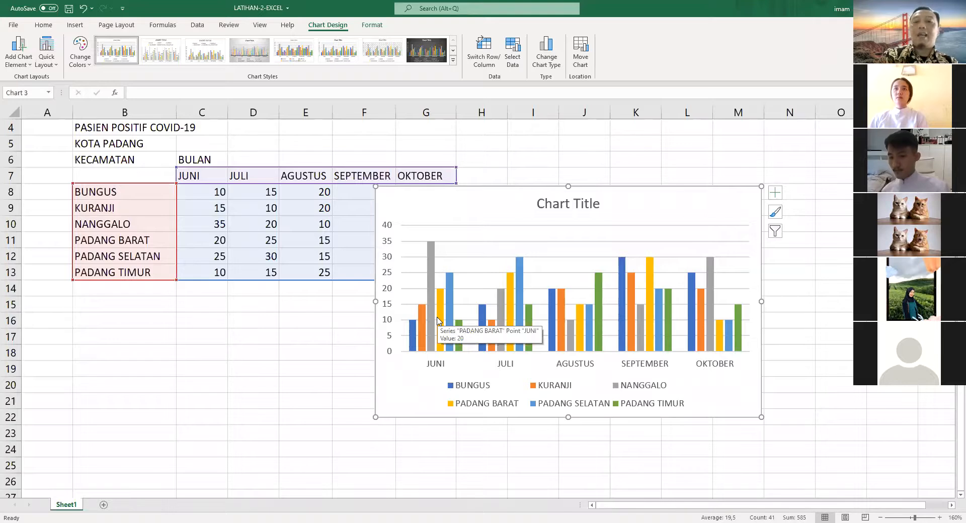
key(Delete)
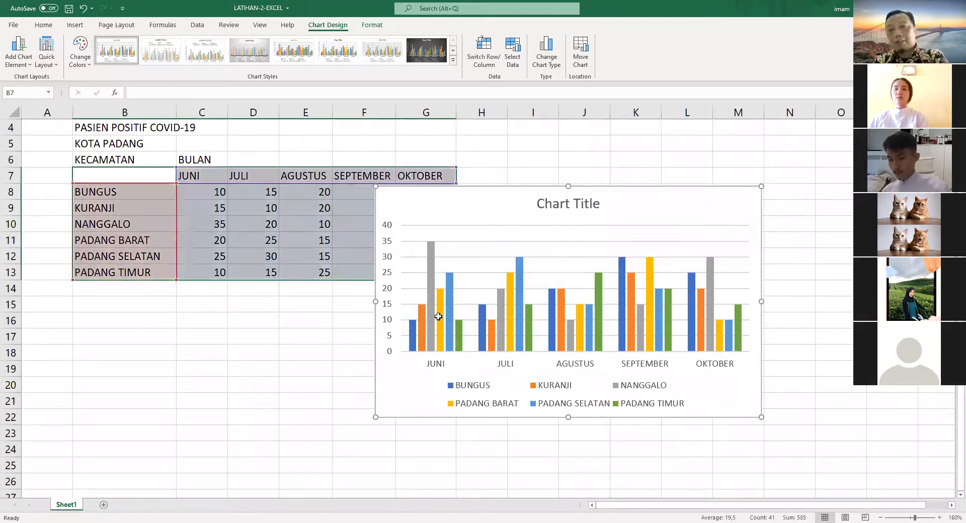
Insert the recommended clustered column chart with the districts along the horizontal axis, and place it below the table from cell B15
click(75, 24)
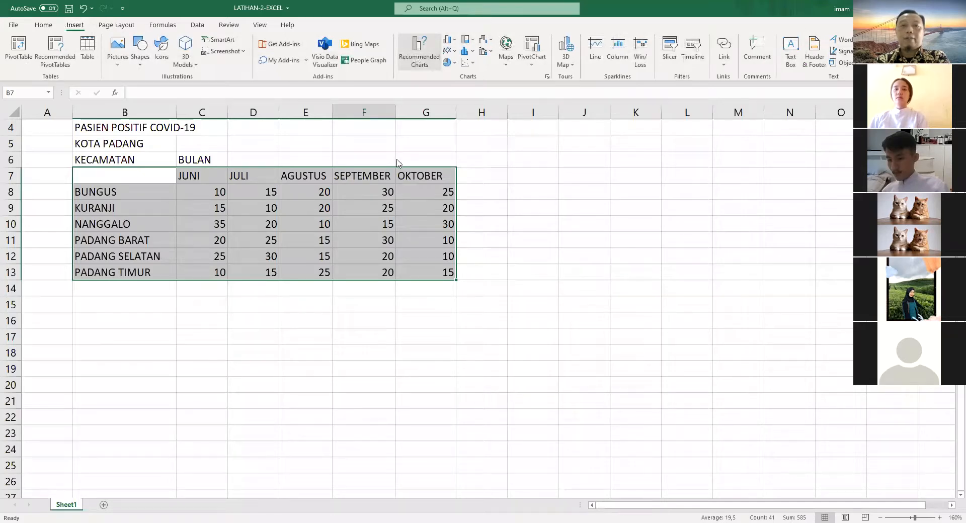
click(578, 401)
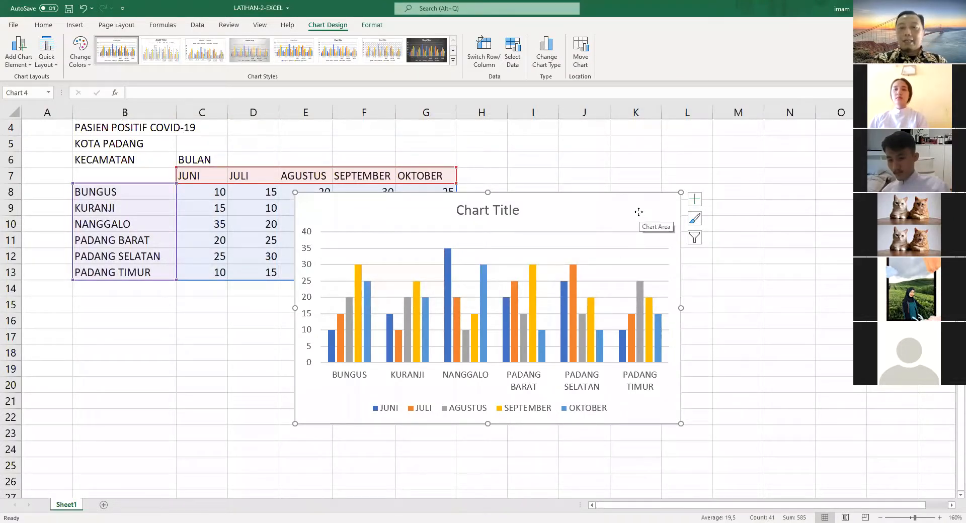
drag(637, 213, 416, 317)
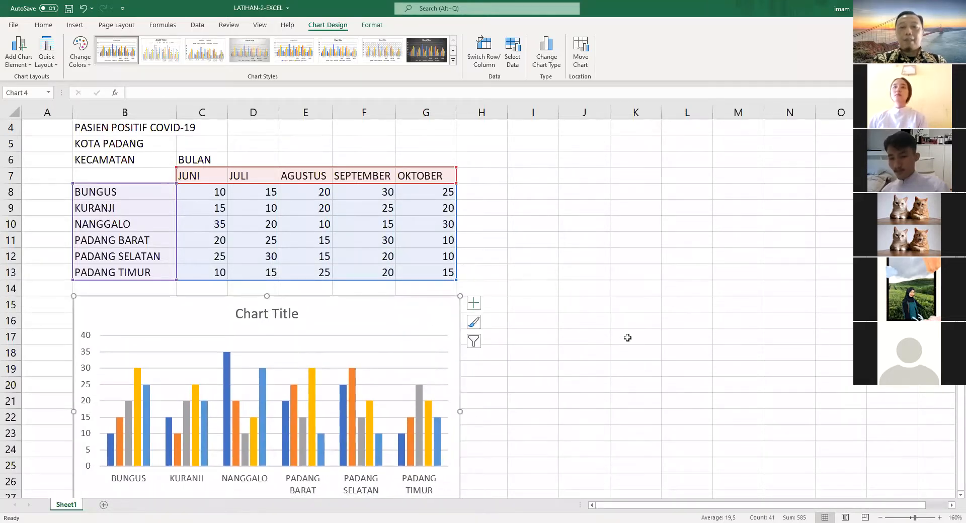
scroll(628, 337, down, 1)
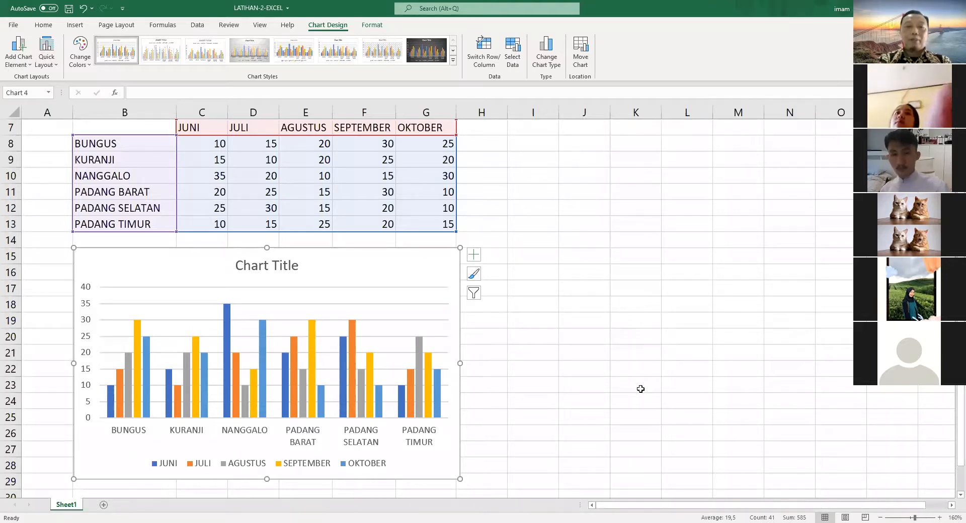
scroll(640, 389, up, 1)
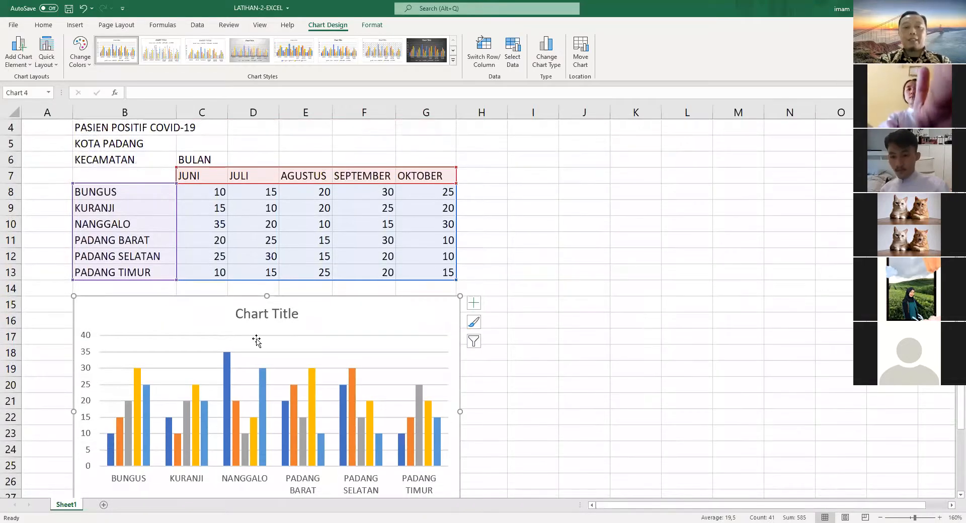
Replace the chart's placeholder title with "GRAFIK PASIEN POSITIF COVID-19" and "KOTA PADANG" on a second line
click(257, 315)
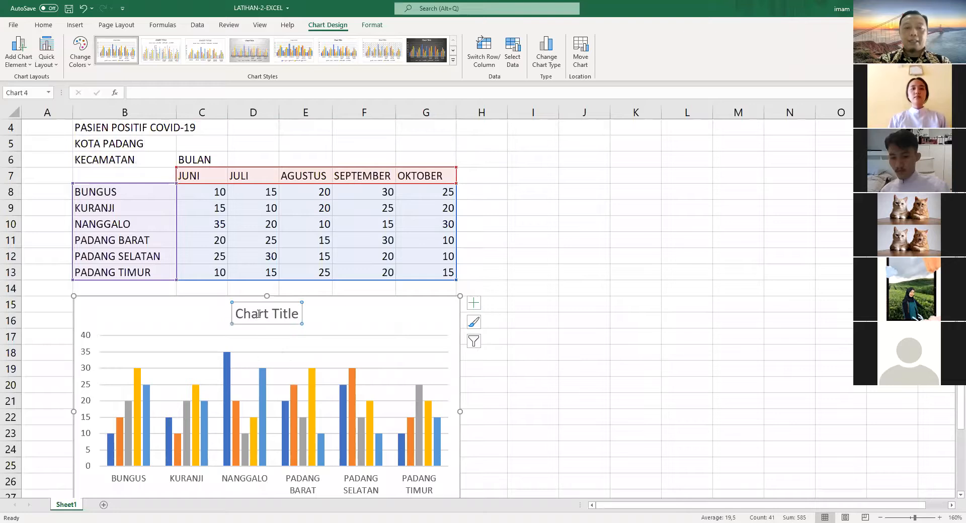
click(561, 338)
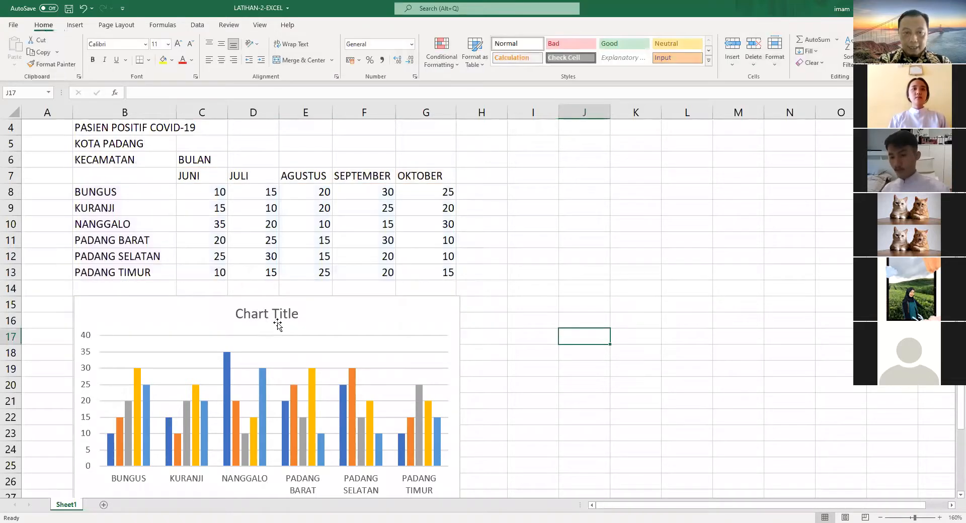
click(289, 319)
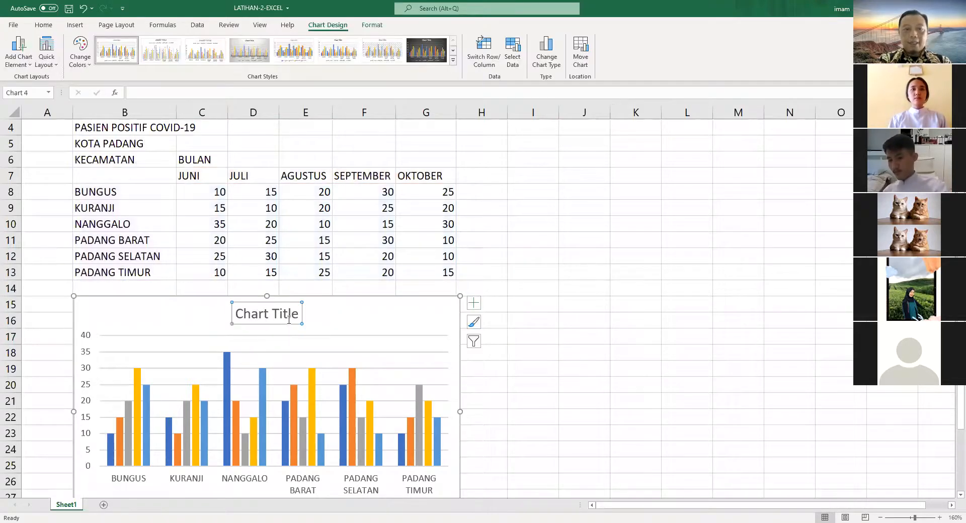
click(273, 314)
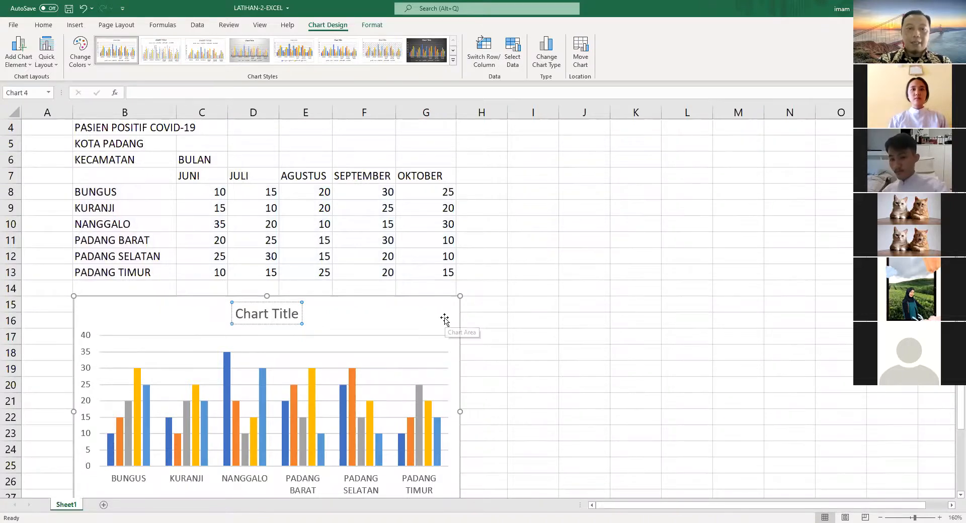
key(BackSpace)
key(BackSpace)
key(BackSpace)
key(BackSpace)
key(BackSpace)
key(BackSpace)
key(BackSpace)
key(BackSpace)
key(BackSpace)
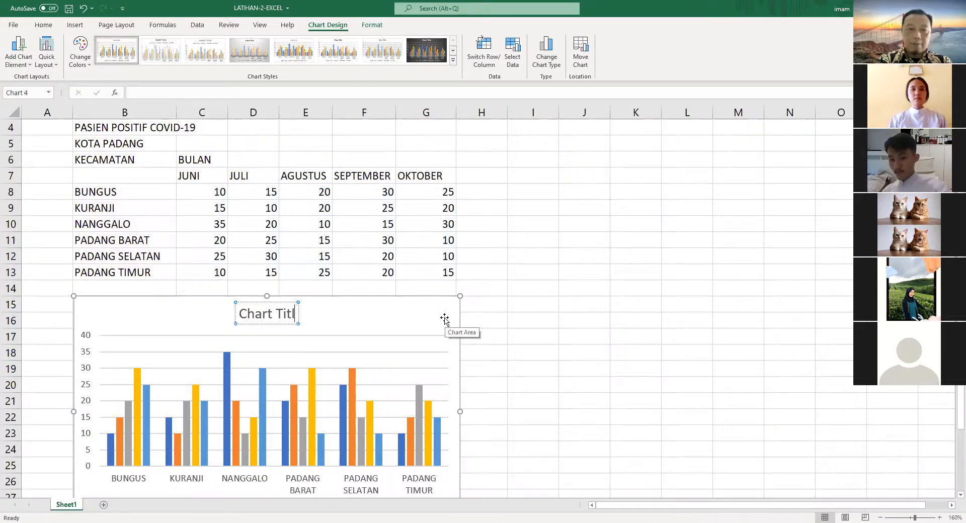
key(BackSpace)
key(BackSpace)
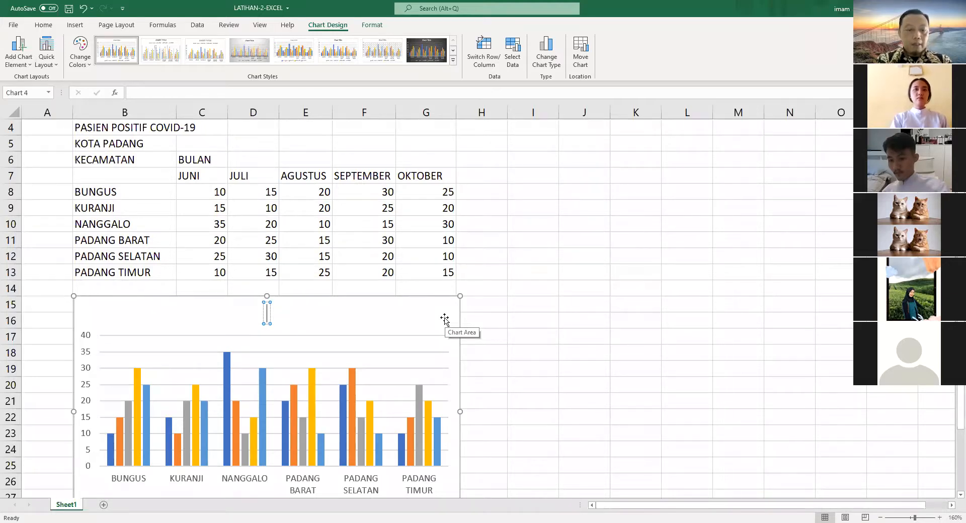
text(GRAFIK)
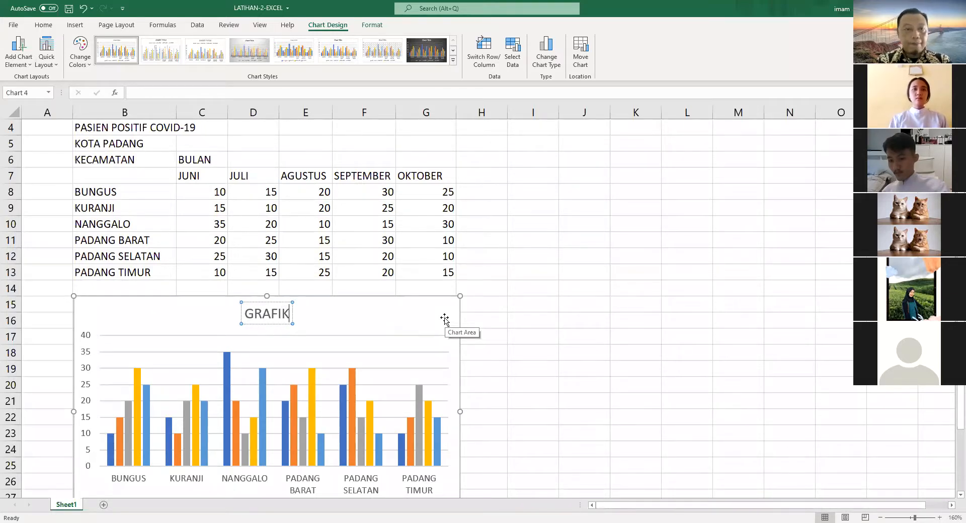
text( PASIAN)
key(BackSpace)
key(BackSpace)
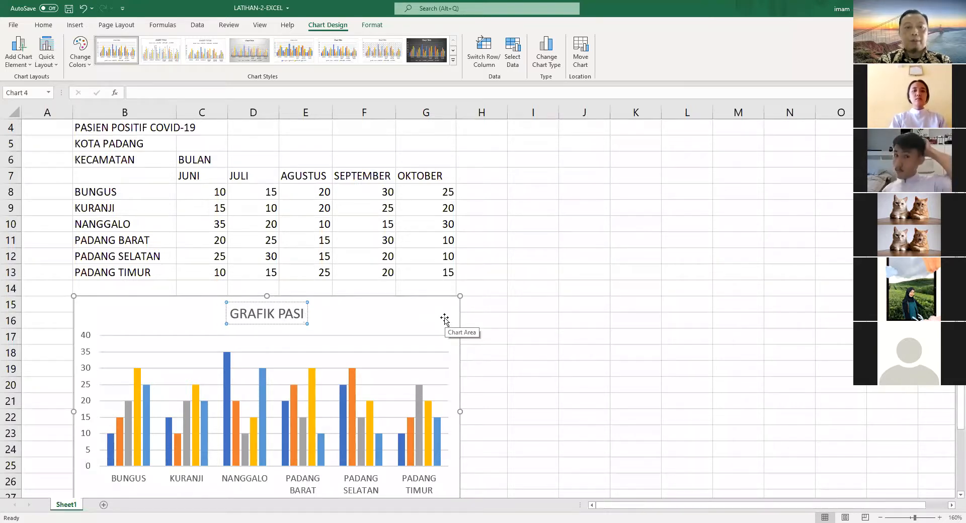
text(EN)
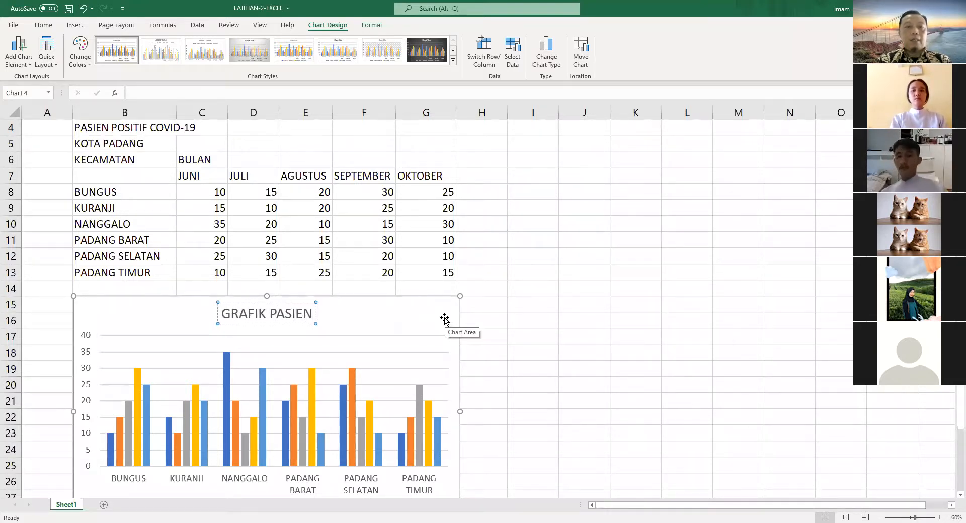
text( POSITIF)
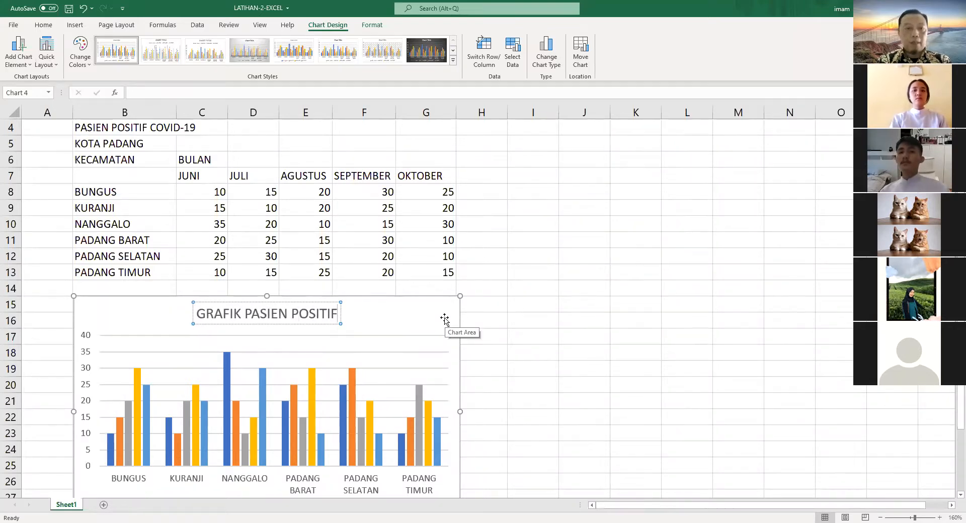
text( COV)
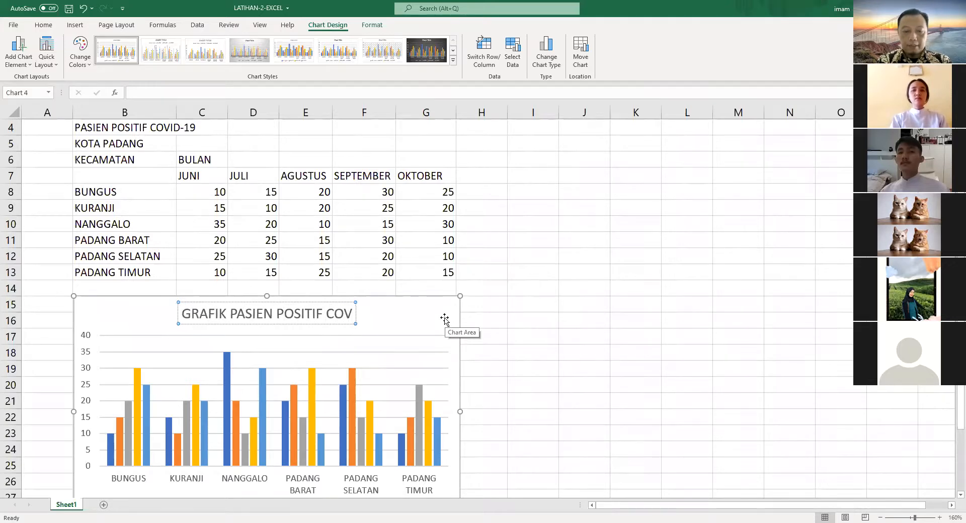
text(ID-19)
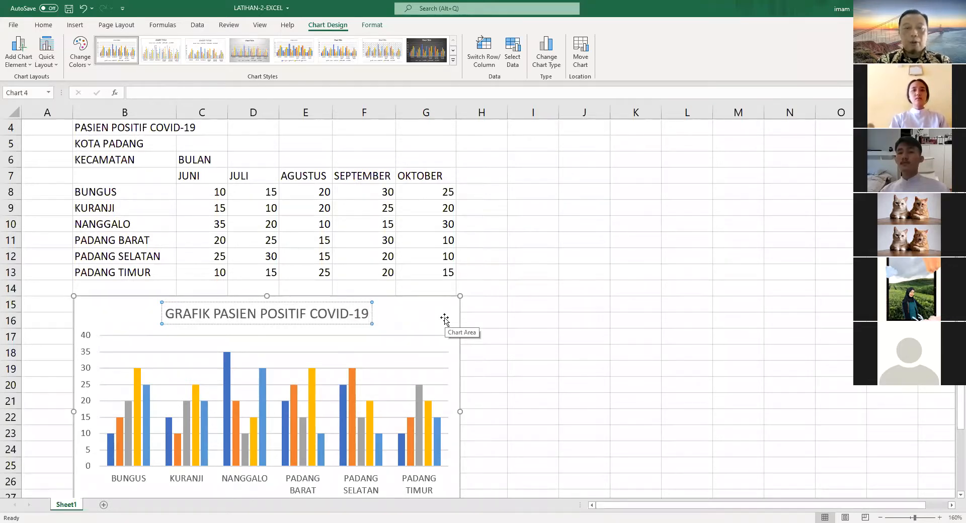
key(Return)
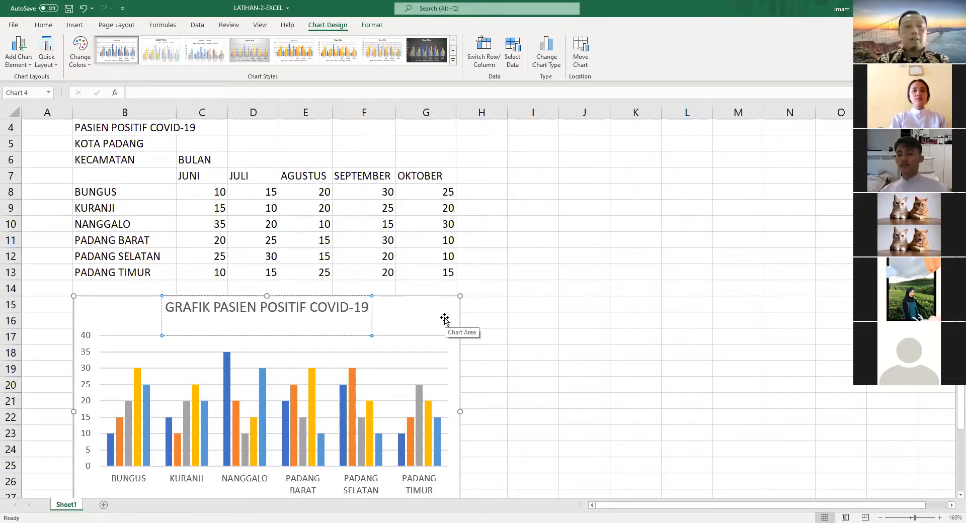
text(KOTA PADANG)
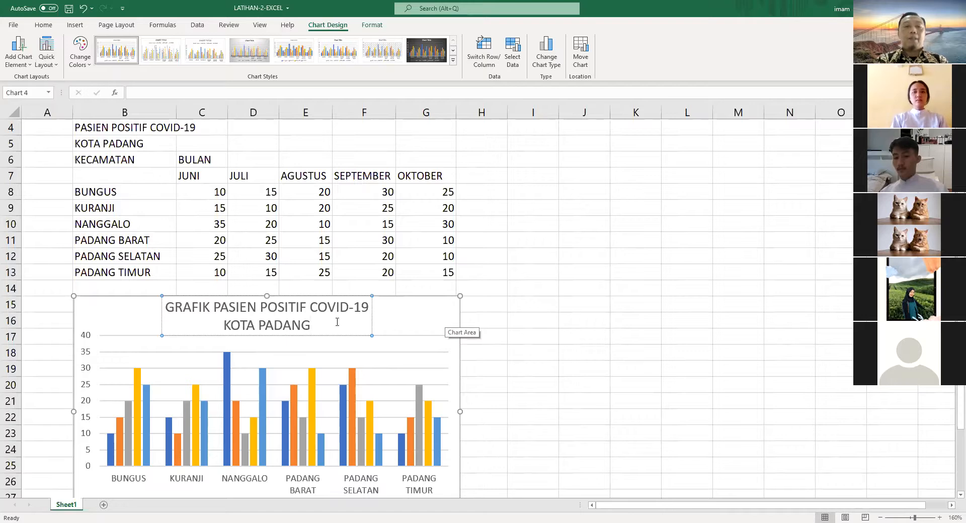
Format both lines of the chart title in red, bold, size 12, and save the workbook
drag(169, 307, 308, 324)
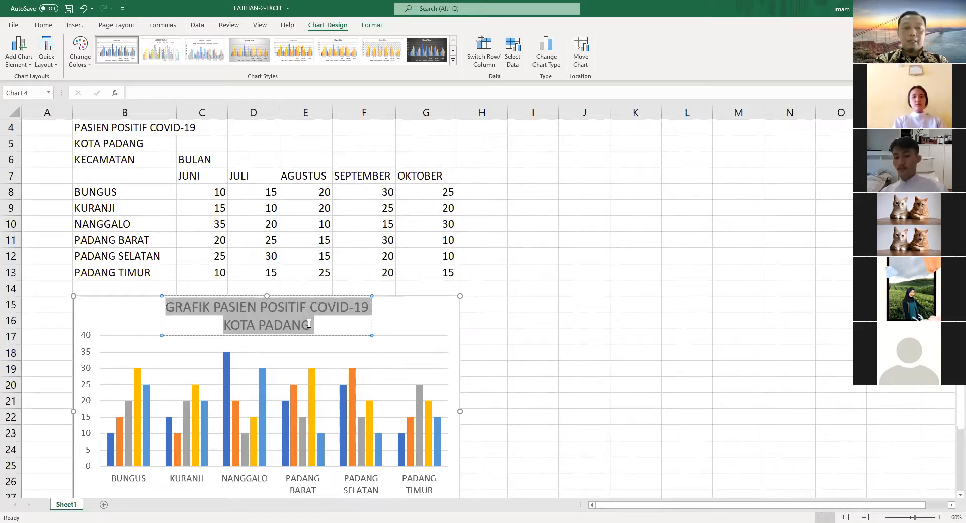
click(48, 28)
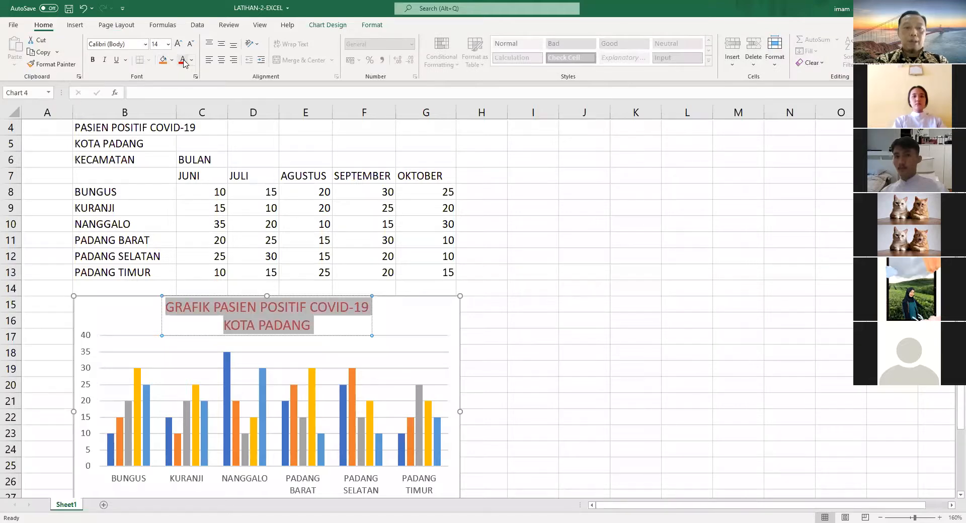
click(157, 44)
text(12)
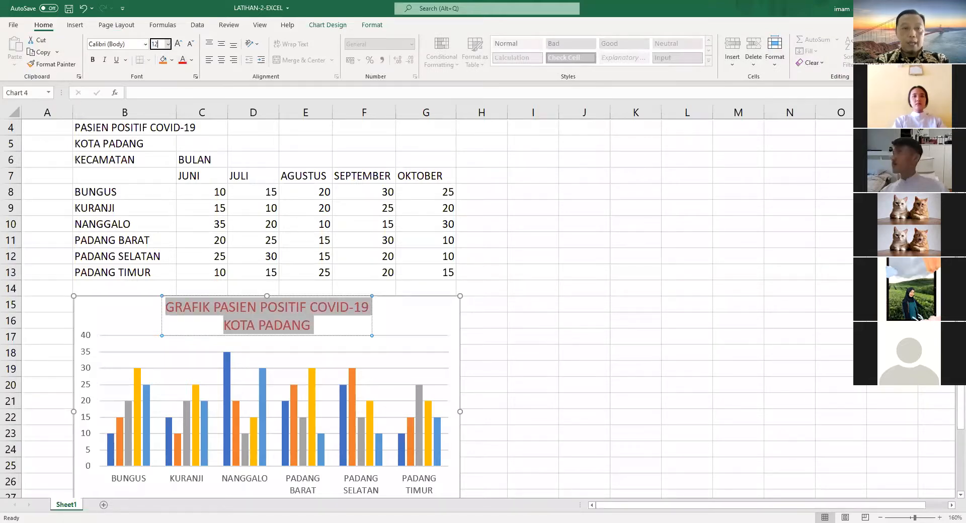
click(94, 60)
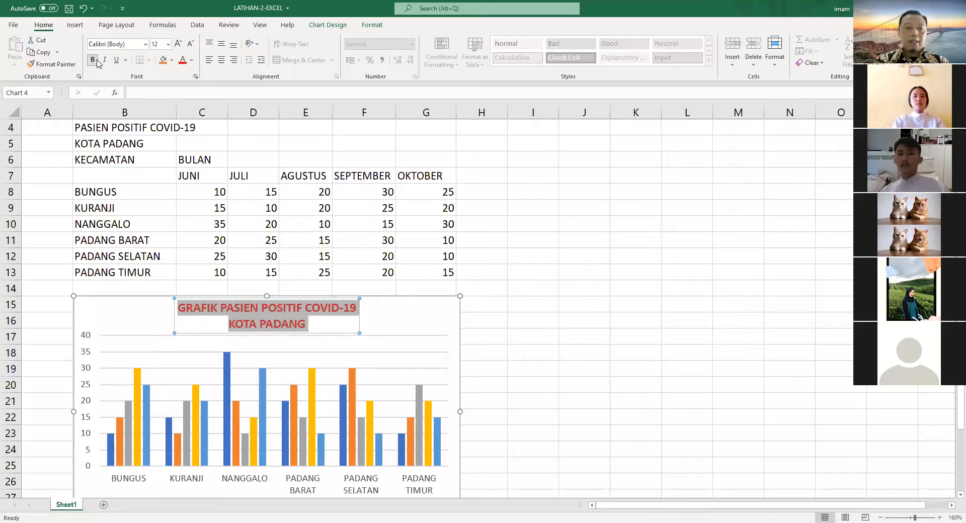
click(542, 351)
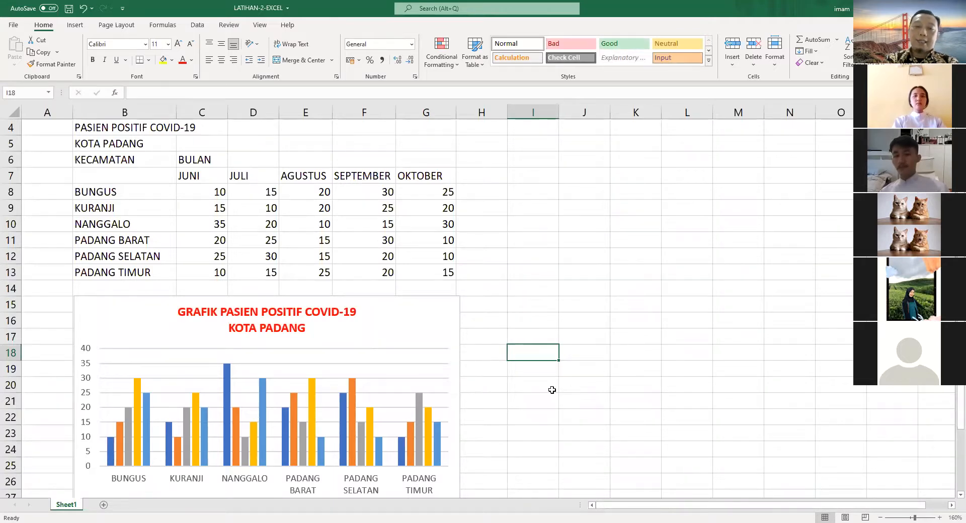
scroll(552, 390, down, 1)
key(ctrl+s)
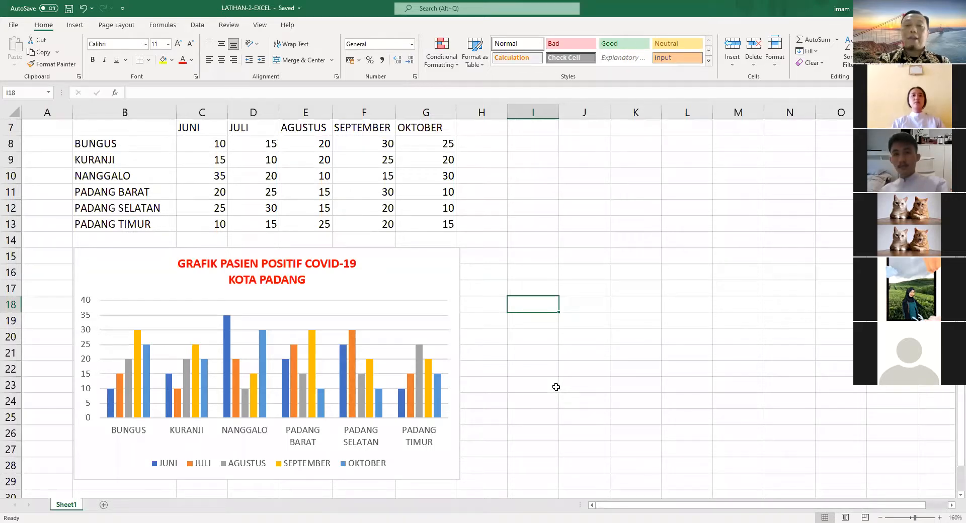
Copy the finished chart and paste it into the blank document in Word
click(425, 281)
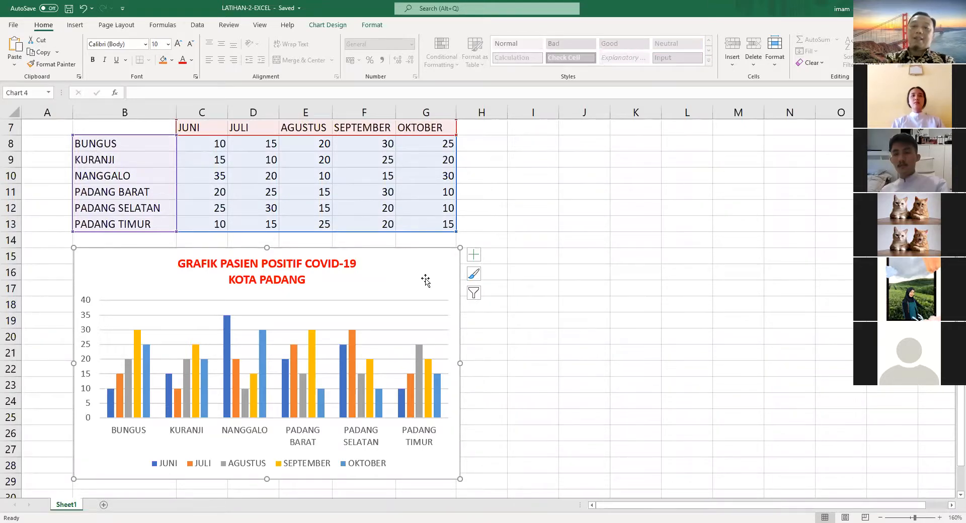
click(566, 288)
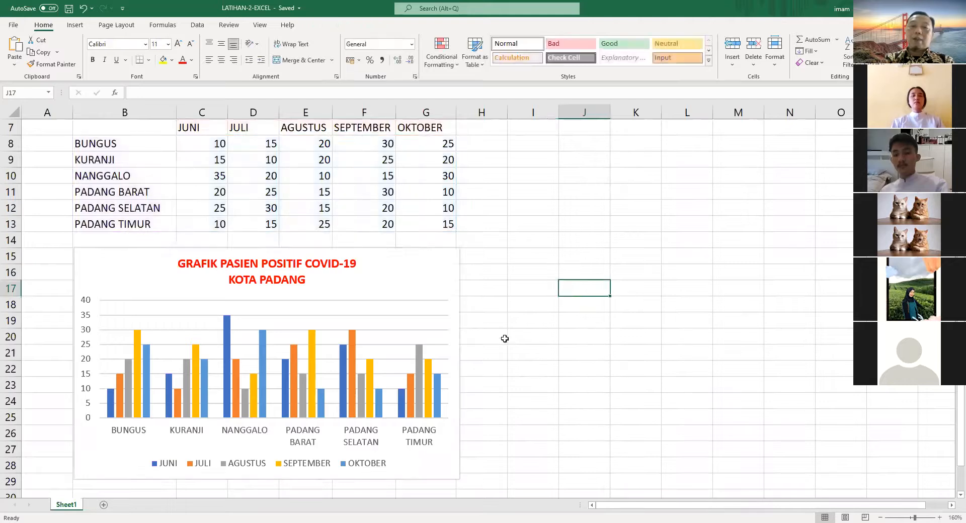
click(431, 283)
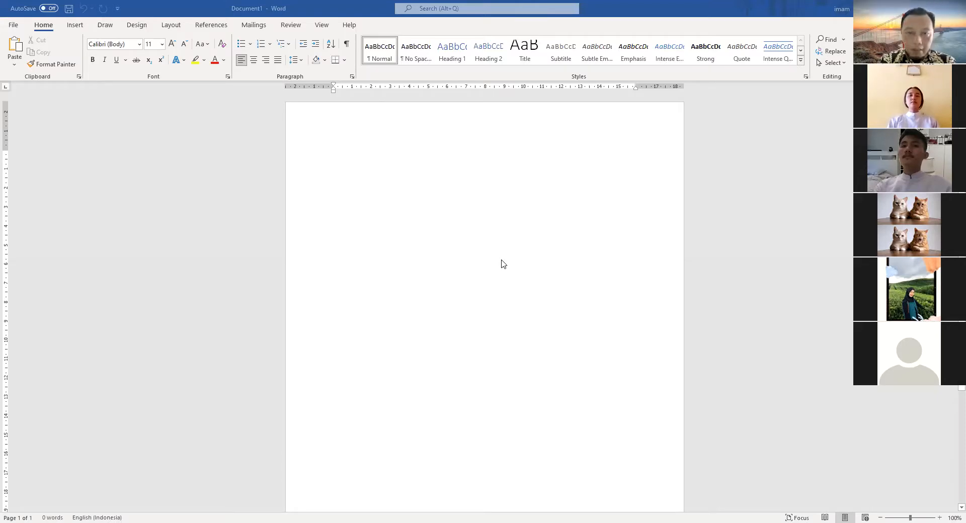
click(501, 259)
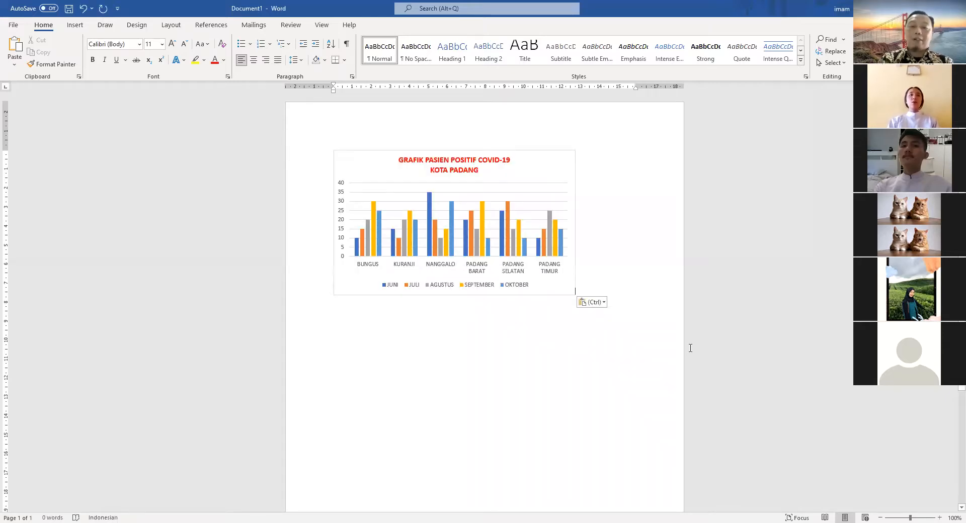
Add the caption text "Grafik 1.1 :" on a new line below the pasted chart
key(Return)
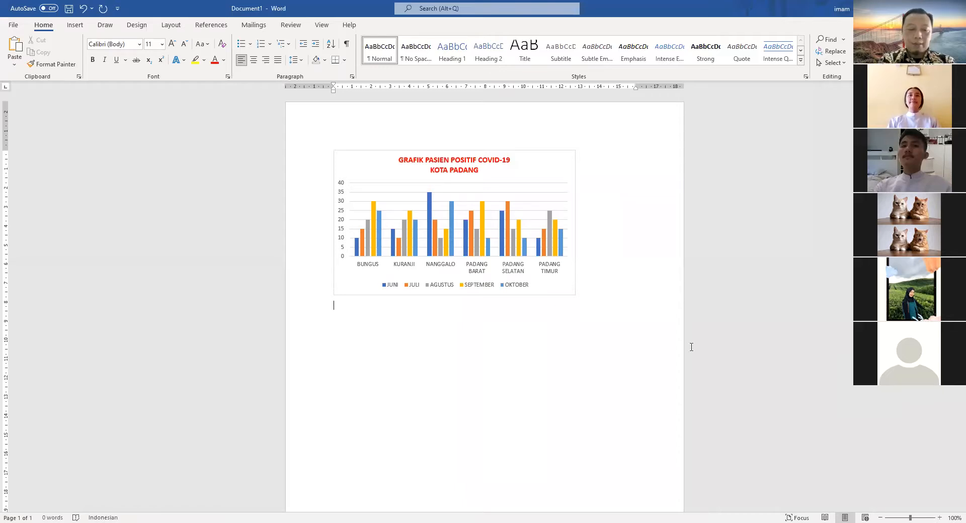
text(Graf)
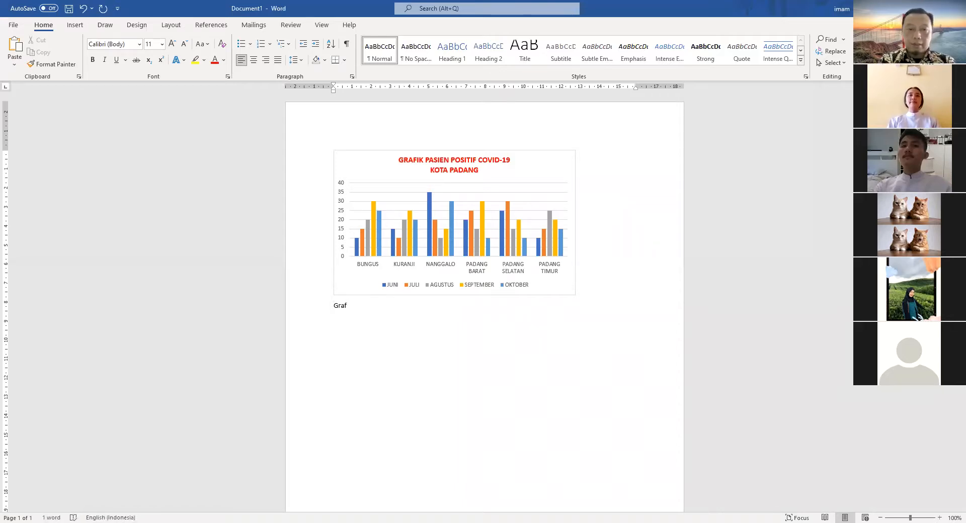
text(ik 1.1 :)
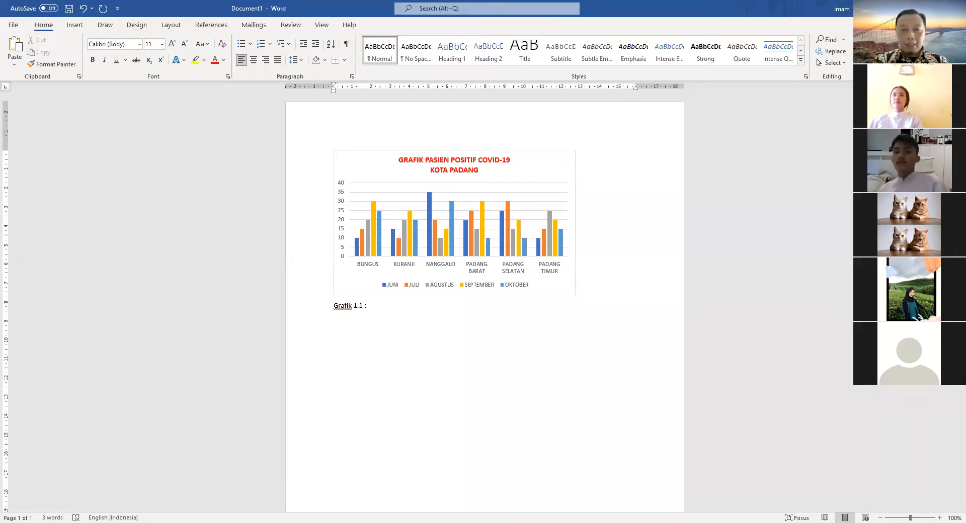
View the chart types offered for inserting a chart in the Word document, and dismiss them without inserting one
click(539, 254)
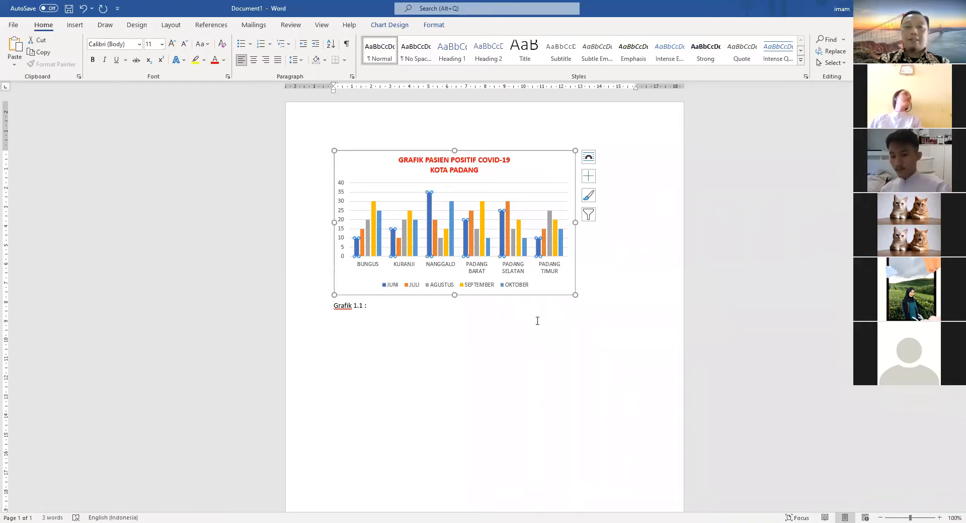
click(594, 296)
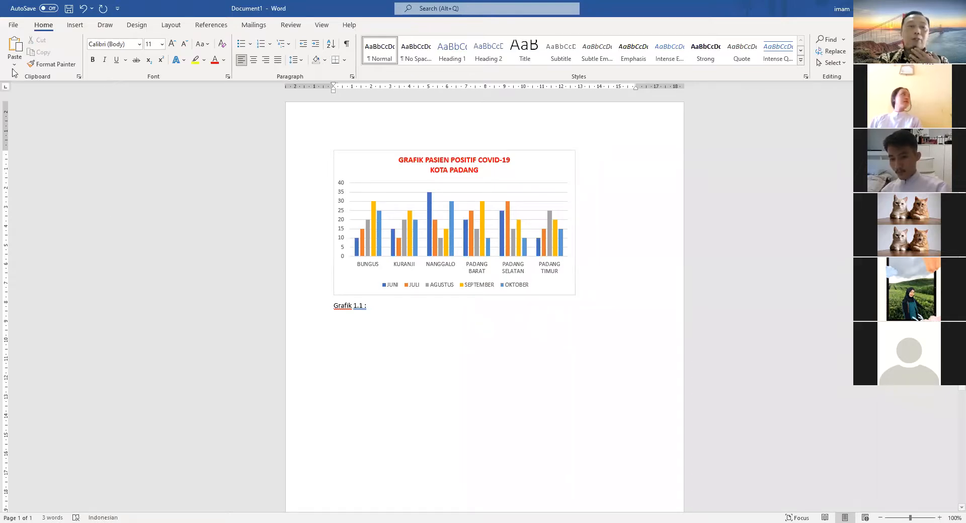
click(74, 26)
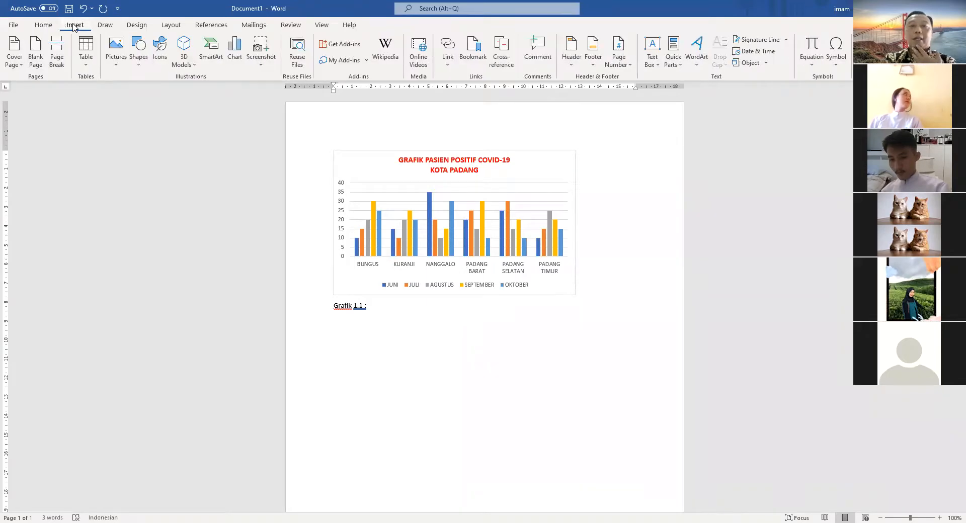
click(242, 56)
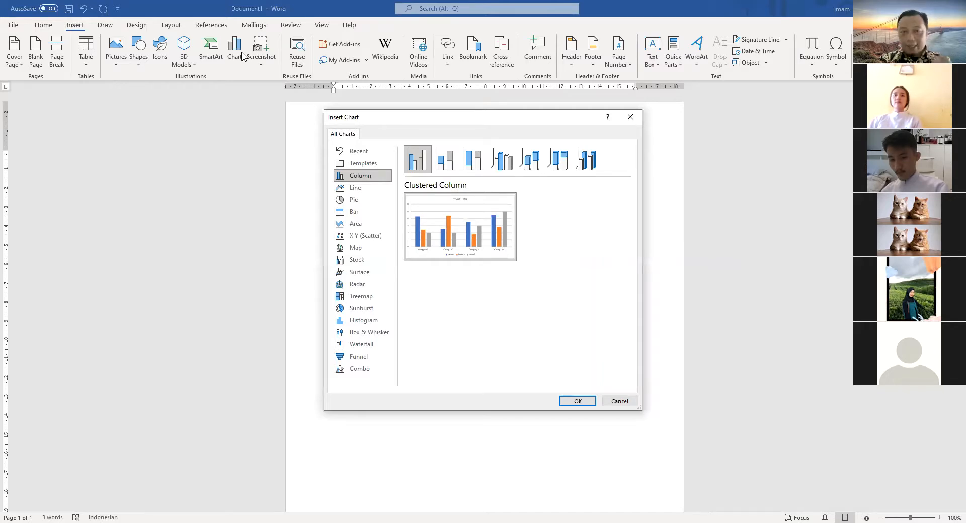
click(619, 400)
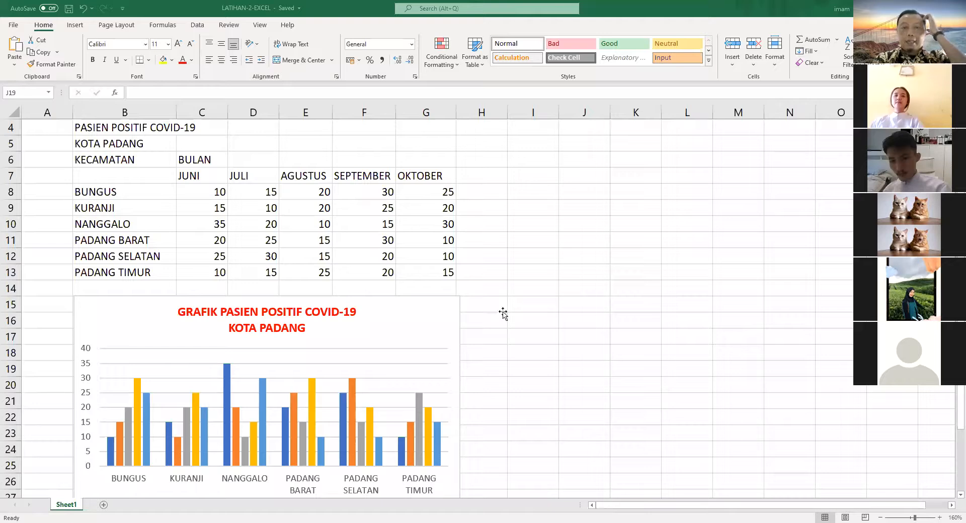
Switch to the LATIHAN-2-EXCEL workbook and merge and center each of the three title rows, 3 to 5, across columns B to G
click(501, 308)
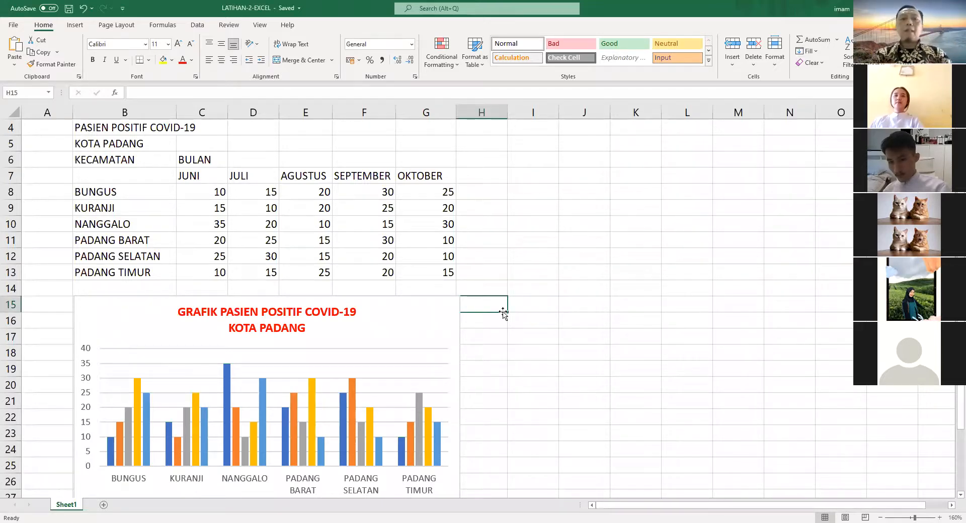
scroll(506, 303, up, 1)
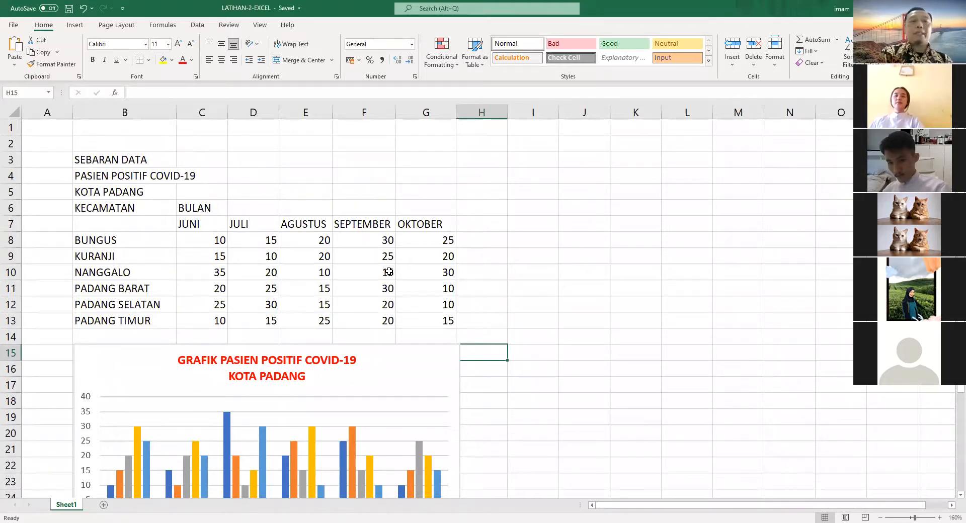
drag(108, 162, 417, 163)
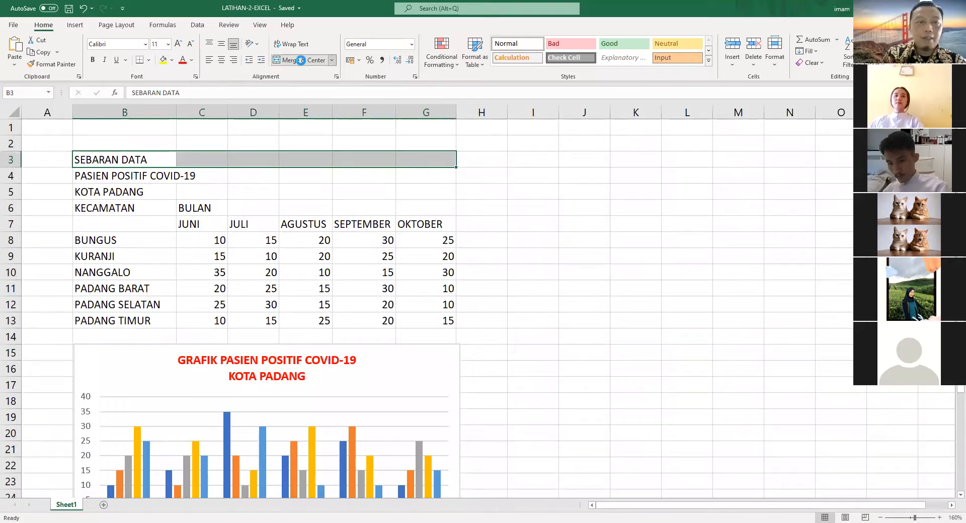
click(301, 61)
drag(88, 179, 443, 179)
click(301, 60)
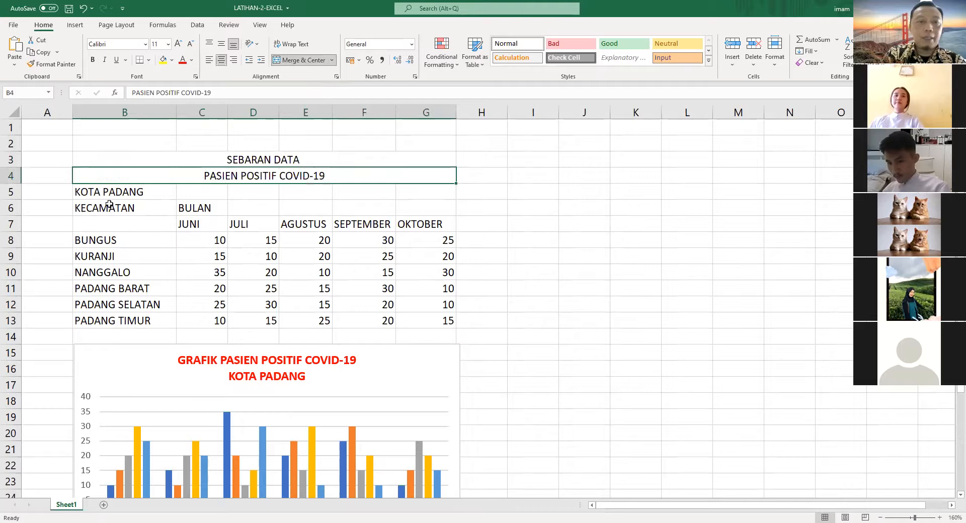
drag(101, 191, 442, 192)
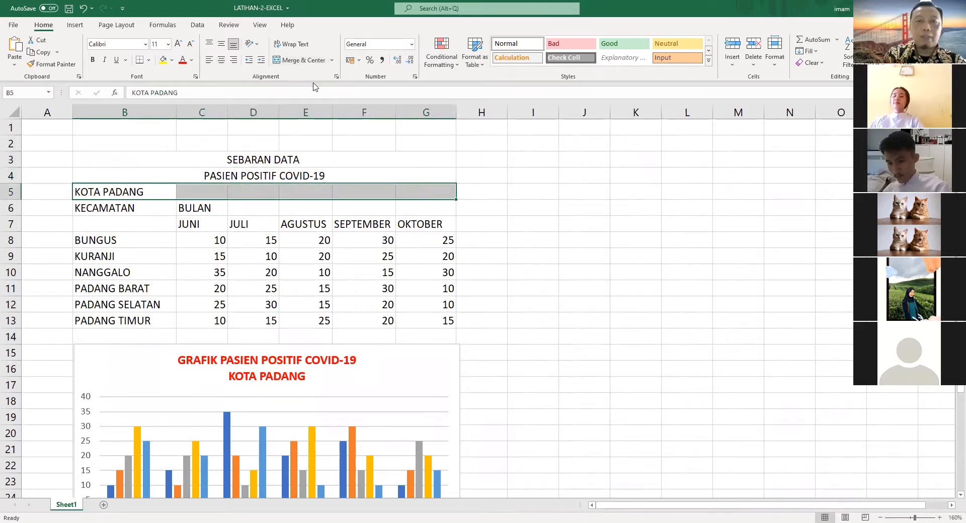
click(297, 60)
Format the three merged title lines above the table in bold red text
drag(275, 166, 281, 195)
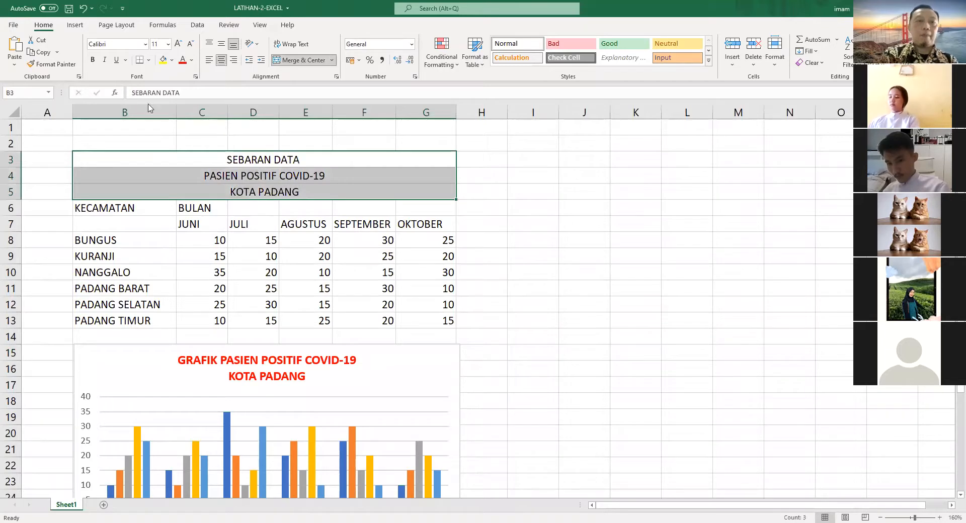
click(93, 60)
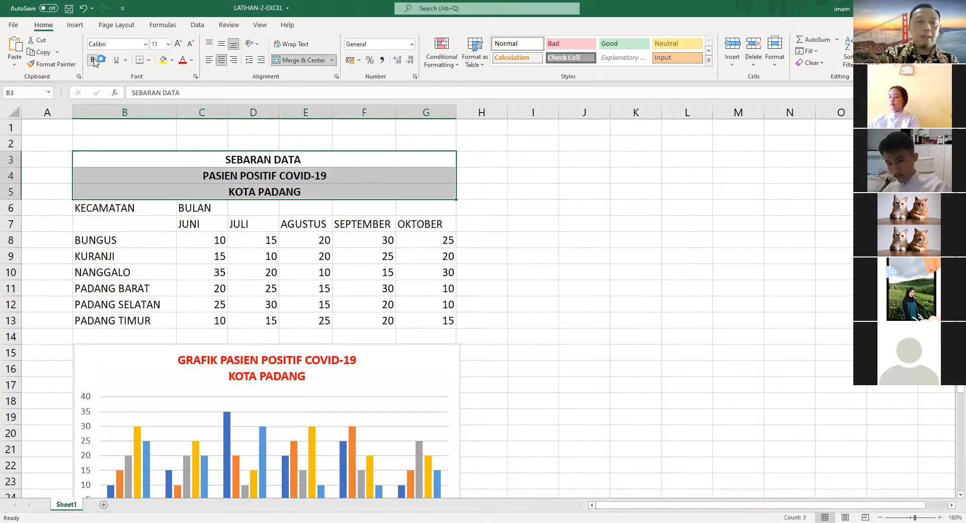
click(183, 60)
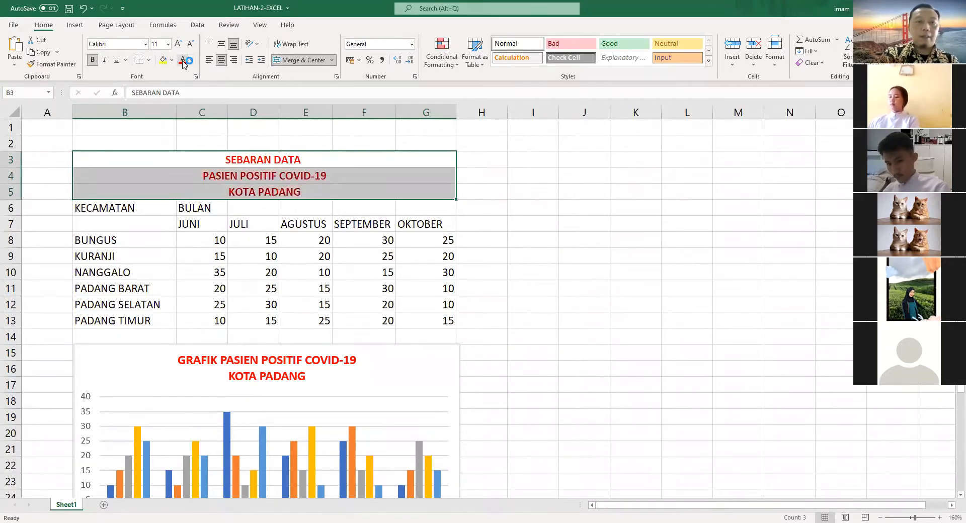
click(171, 277)
Apply all borders to the district table in B6:G13
drag(103, 207, 450, 323)
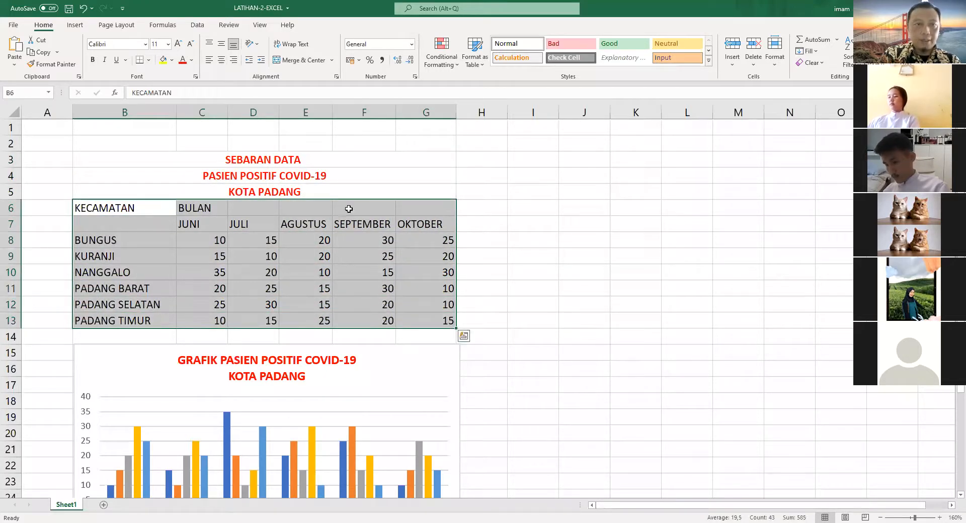
click(148, 59)
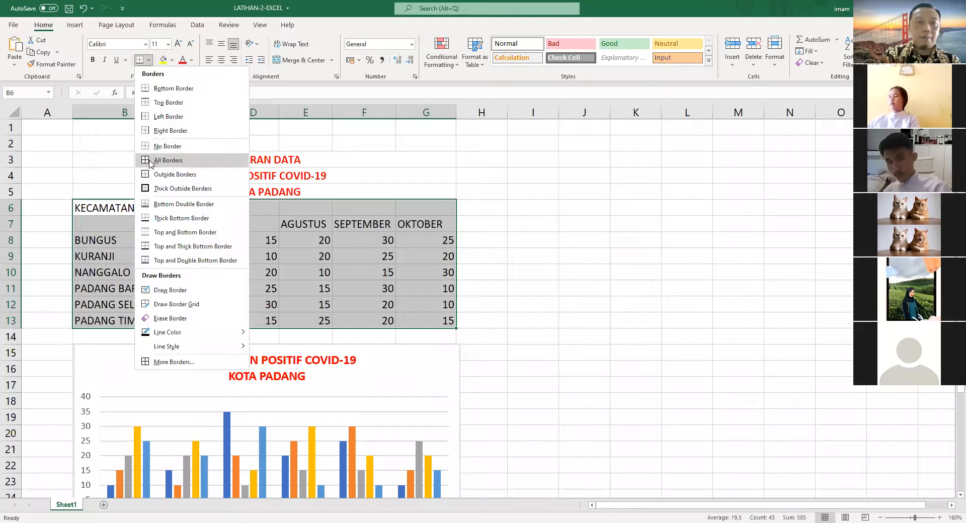
click(148, 160)
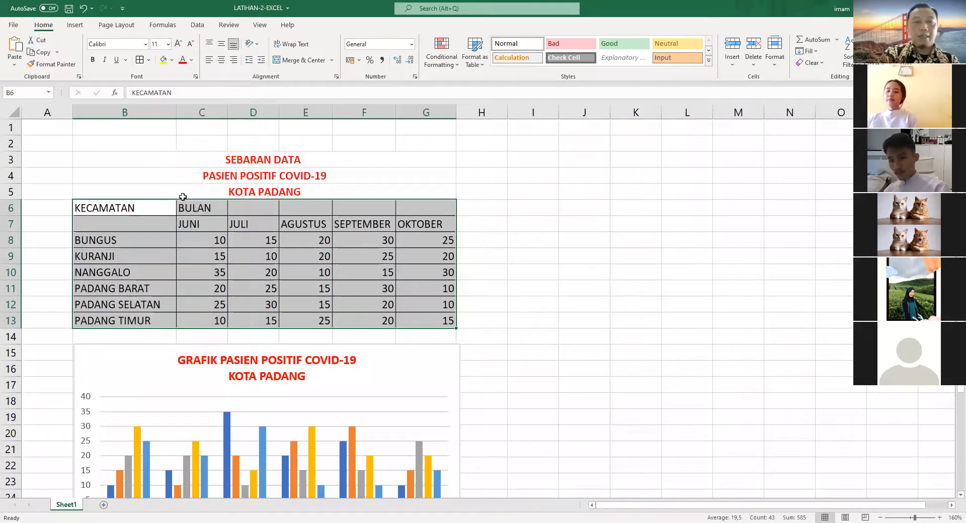
click(204, 272)
Merge and center the BULAN heading across C6:G6, and center the month names in C7:G7
drag(199, 210, 428, 215)
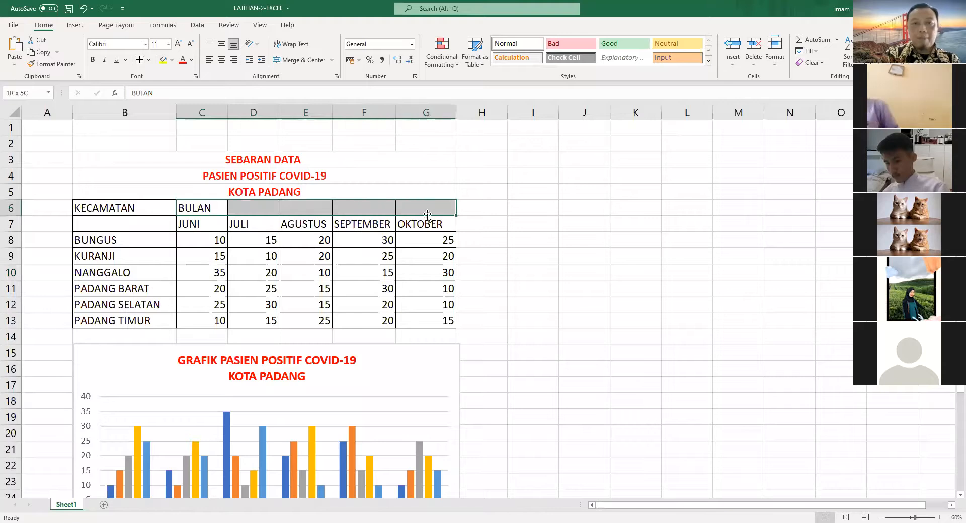
click(303, 59)
drag(196, 224, 410, 226)
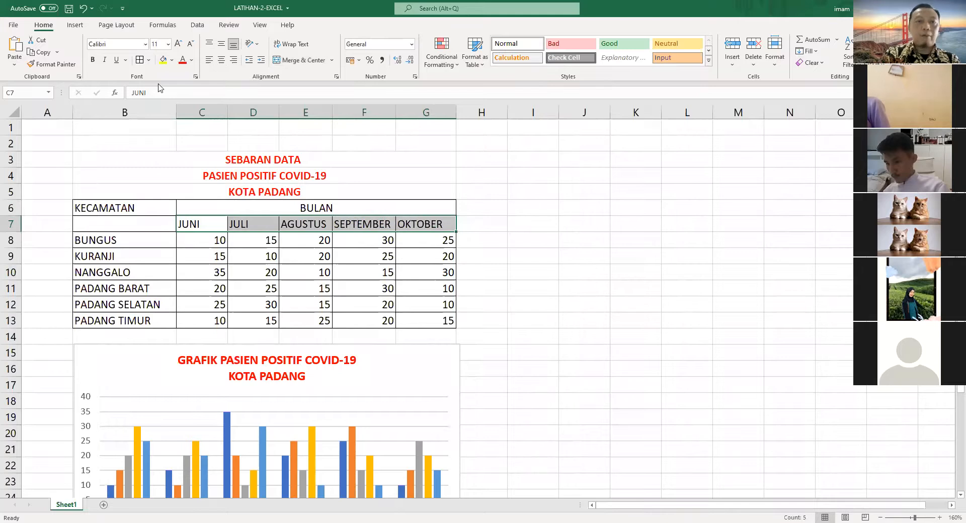
click(221, 60)
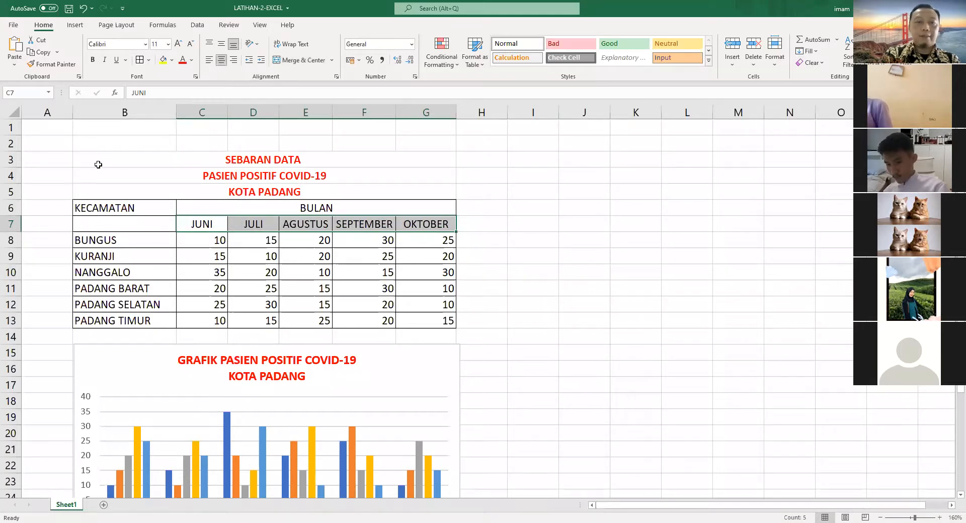
Make the table's two header rows, B6:G7, bold
click(108, 206)
drag(109, 225, 109, 224)
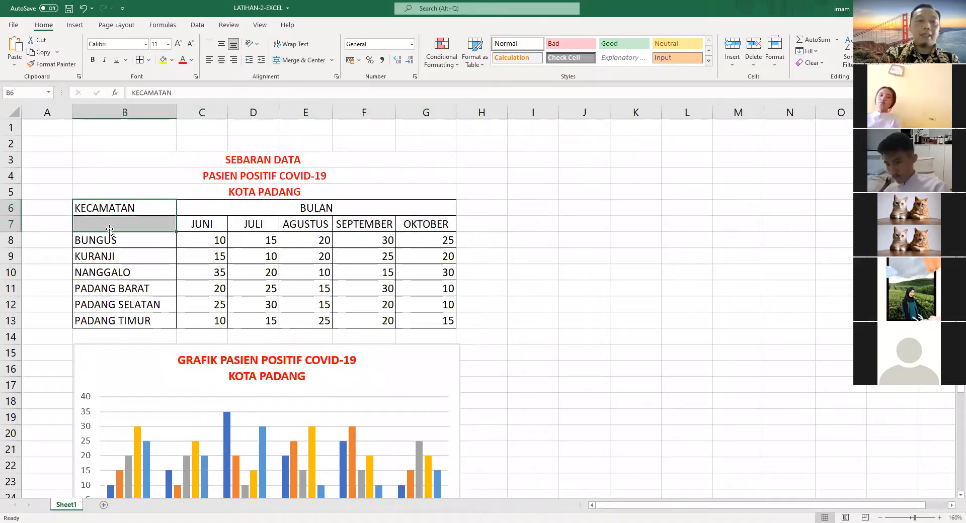
click(143, 212)
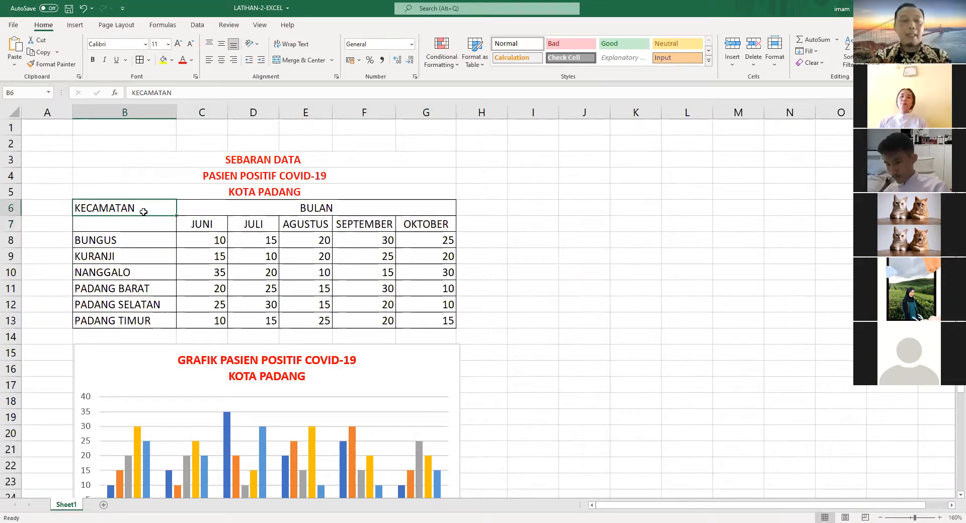
drag(138, 208, 332, 224)
key(ctrl+b)
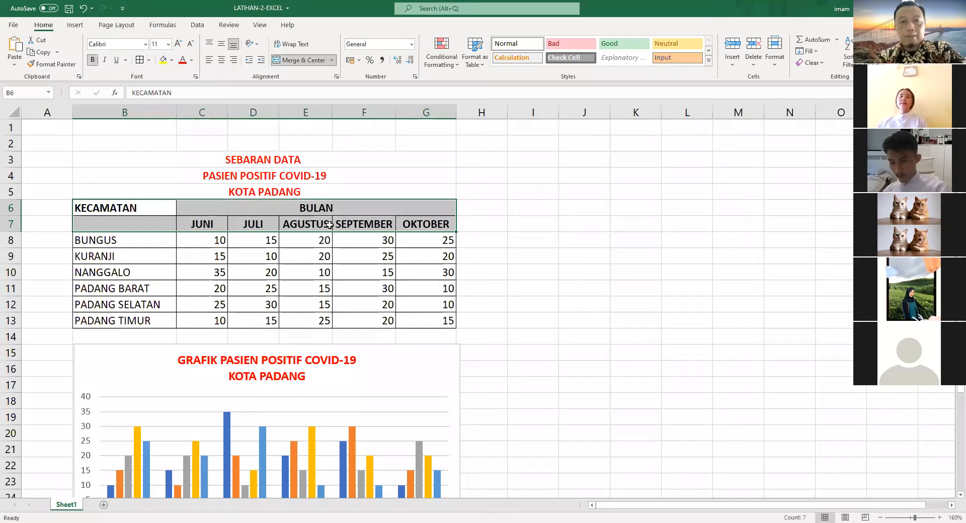
click(127, 237)
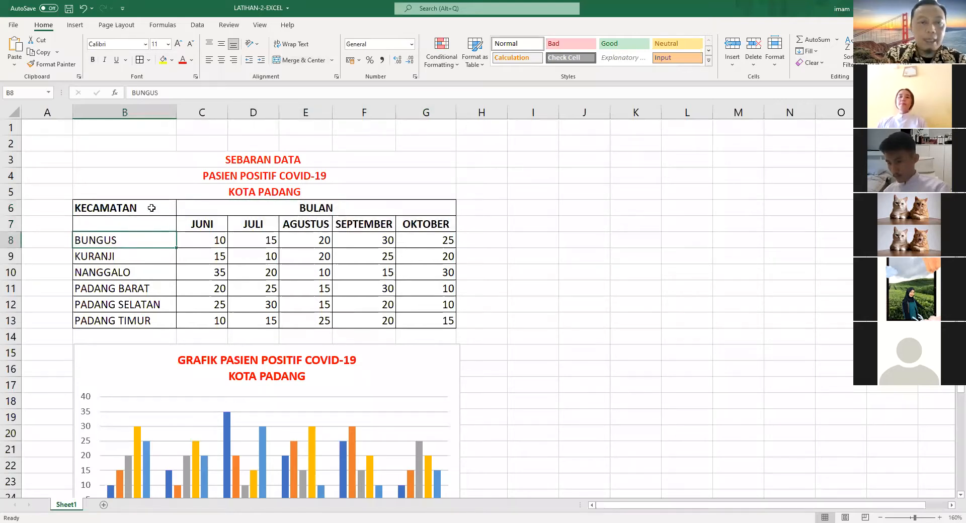
Center the KECAMATAN heading horizontally in B6:B7, leaving the two cells unmerged
drag(125, 207, 151, 222)
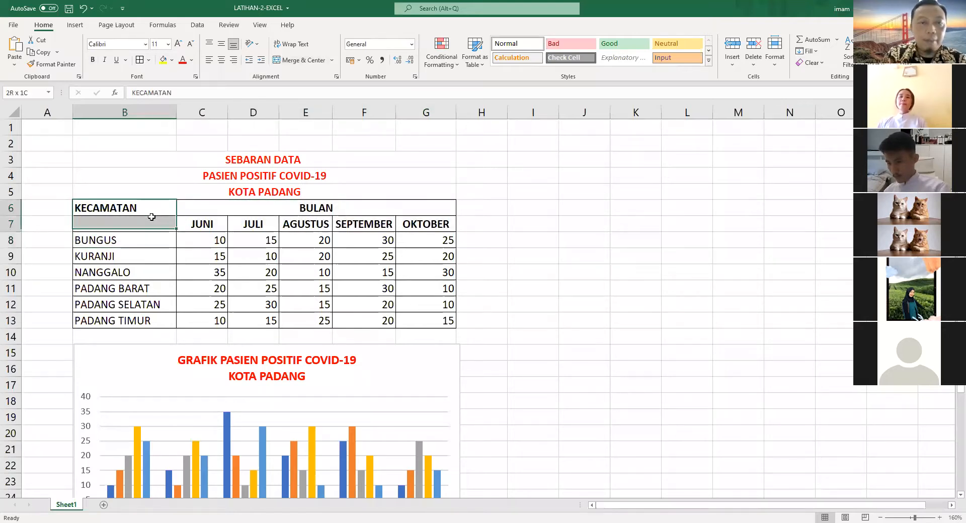
click(297, 62)
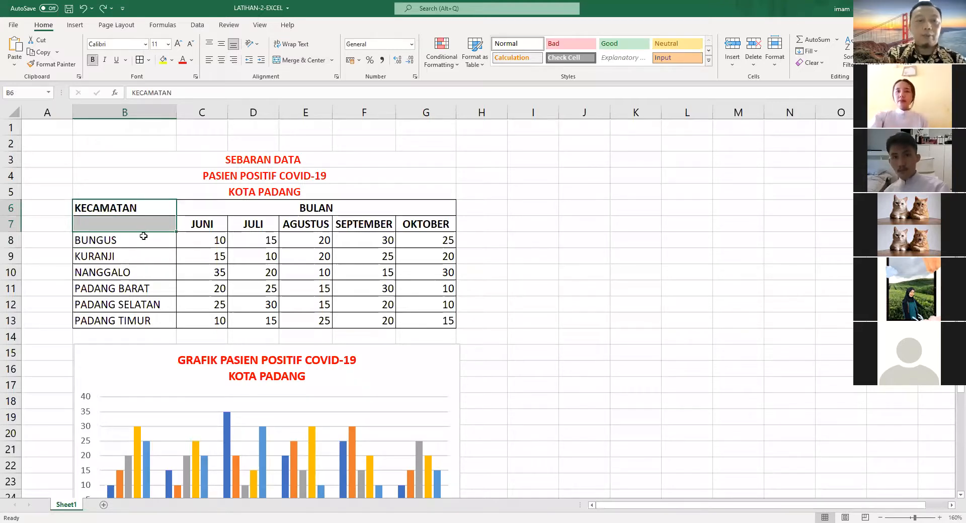
click(221, 60)
click(159, 241)
Remove the inner horizontal border between cells B6 and B7 so the KECAMATAN heading looks like one cell
drag(160, 208, 160, 224)
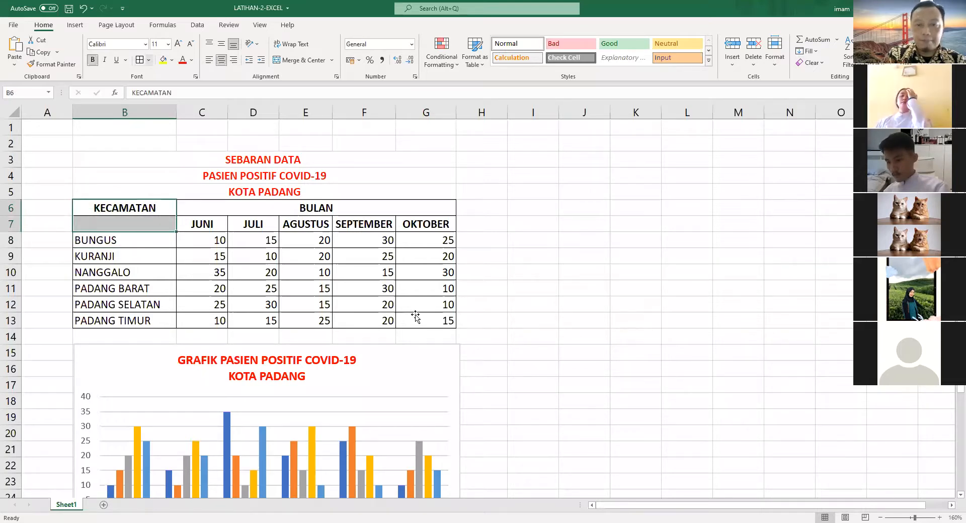
key(ctrl+1)
click(604, 224)
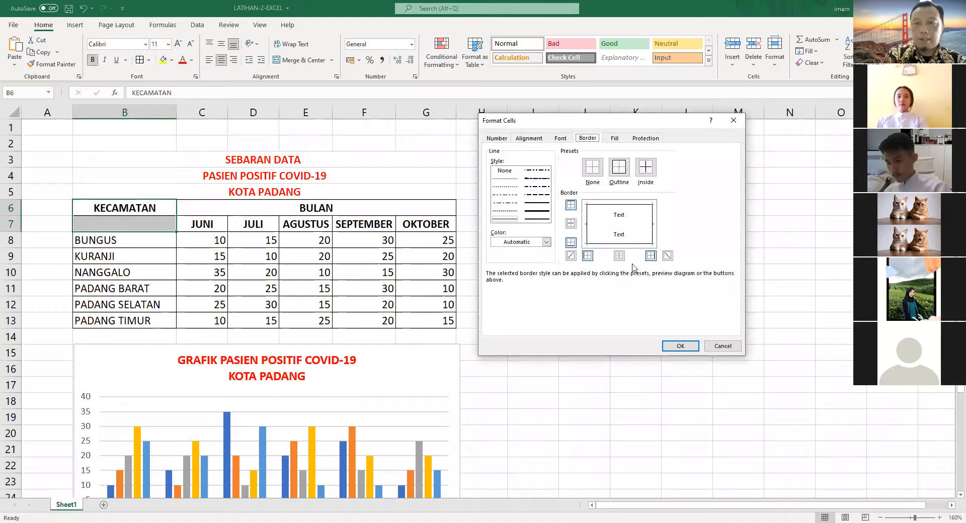
click(680, 347)
click(526, 401)
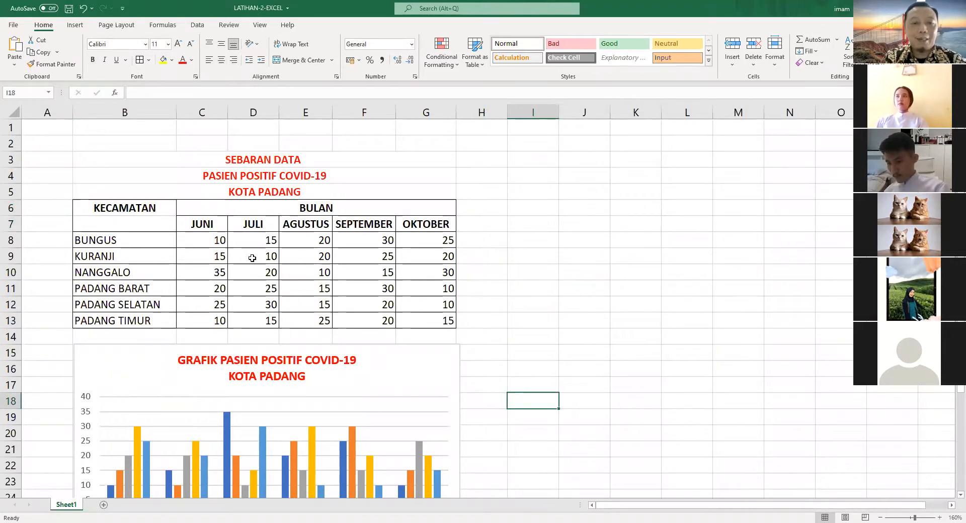
Center the patient numbers in C8:G13
drag(201, 243, 403, 317)
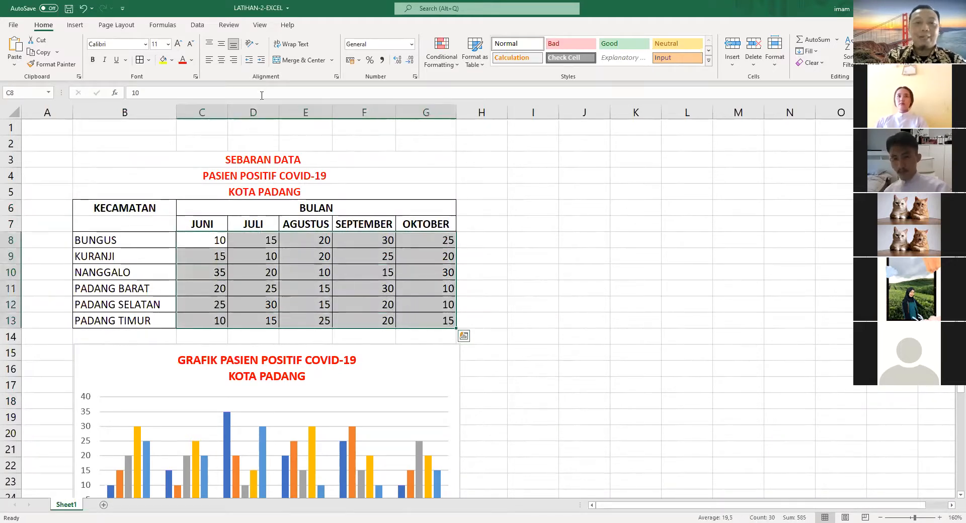
click(222, 59)
click(620, 350)
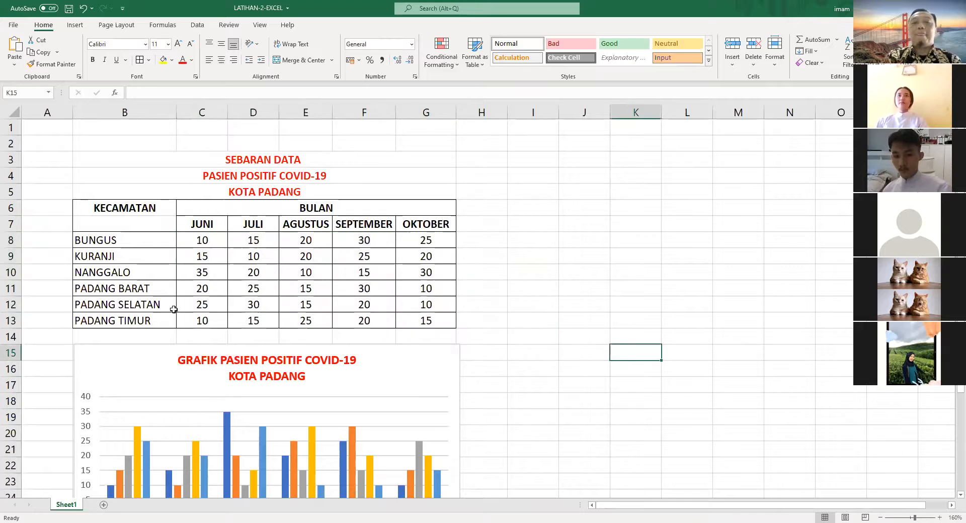
Fill the table's header rows B6:G7 with standard yellow and save the workbook
drag(135, 209, 443, 224)
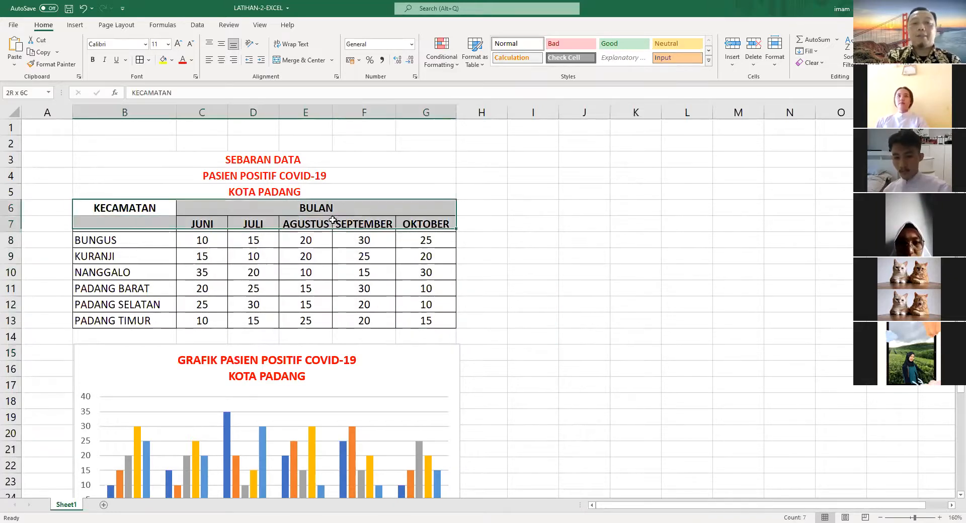
click(172, 62)
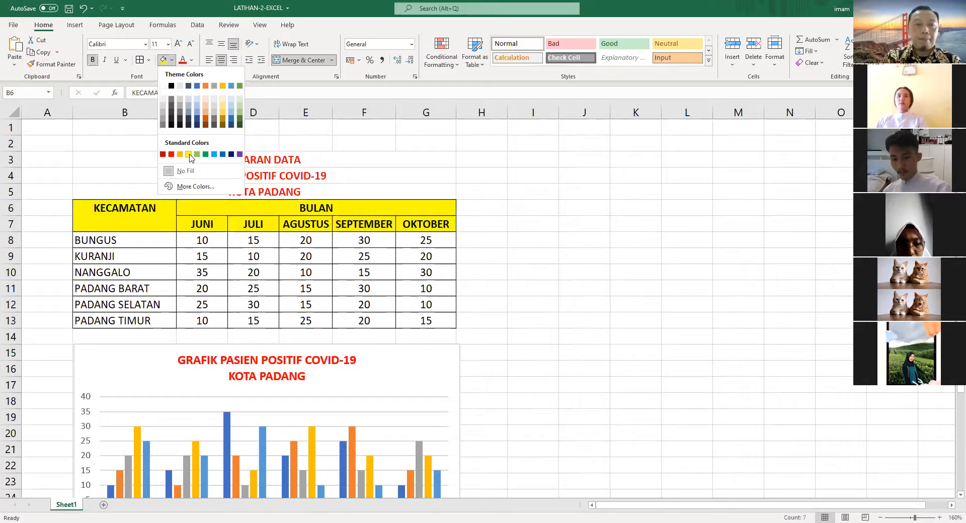
click(189, 155)
click(528, 320)
key(ctrl+s)
drag(112, 157, 274, 509)
scroll(280, 363, down, 4)
drag(281, 363, 292, 355)
click(592, 400)
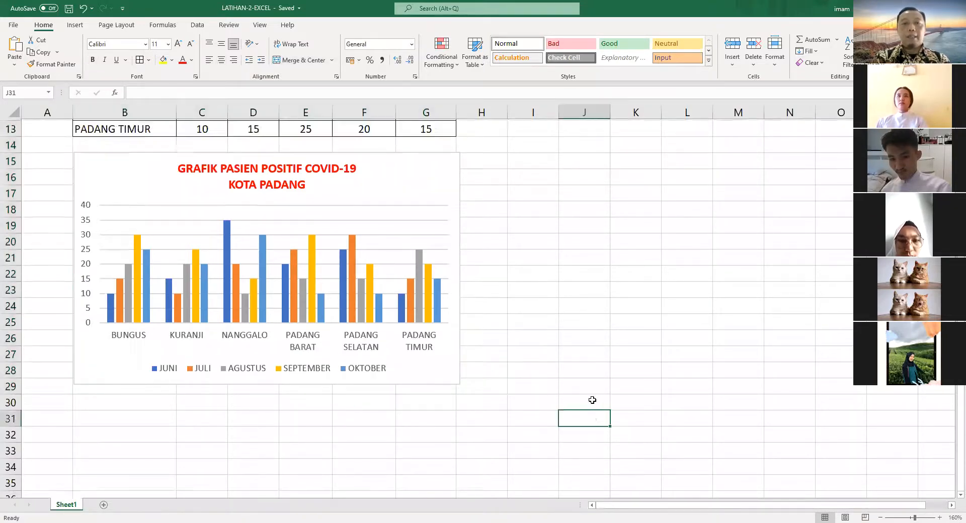
Copy the titled table B3:G13 and paste it into the Word document on a new line between the chart and the "Grafik 1.1 :" caption
scroll(263, 158, up, 4)
drag(250, 143, 258, 304)
key(ctrl+c)
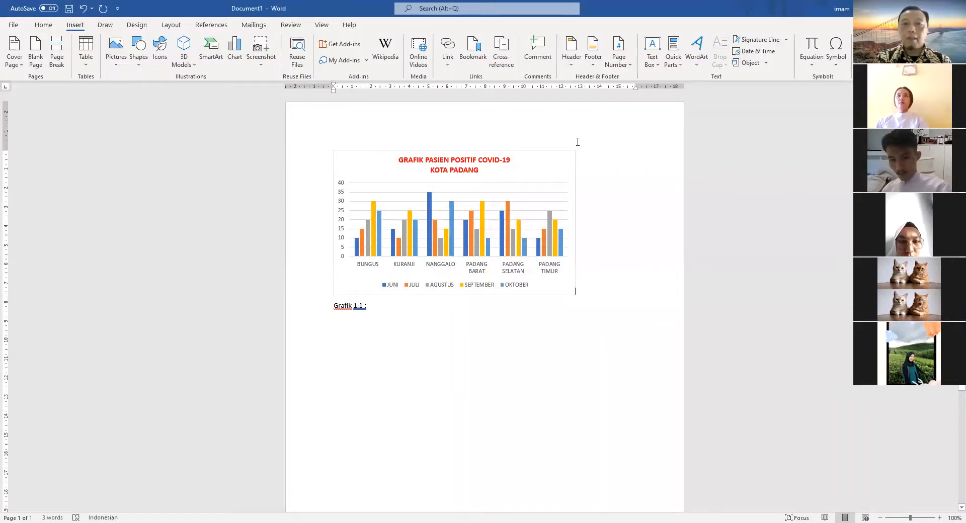
key(Return)
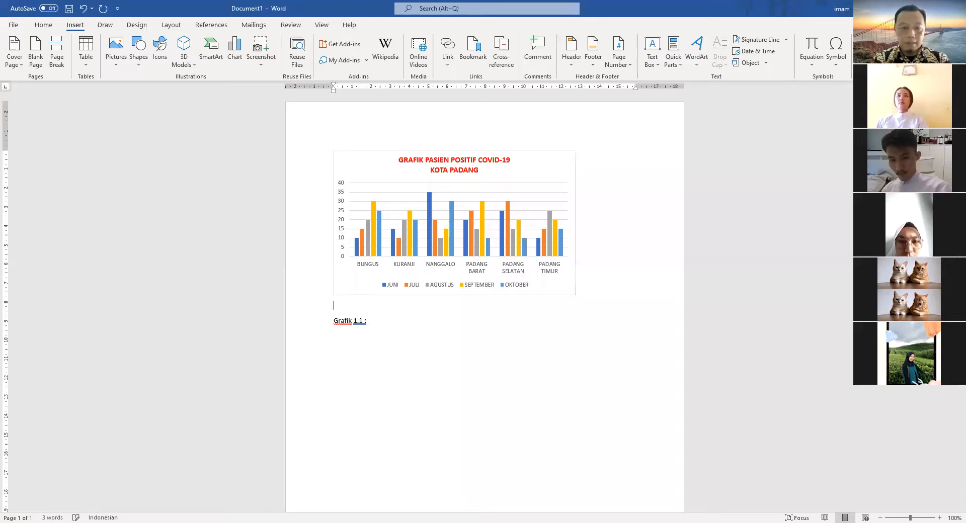
key(Return)
key(ctrl+v)
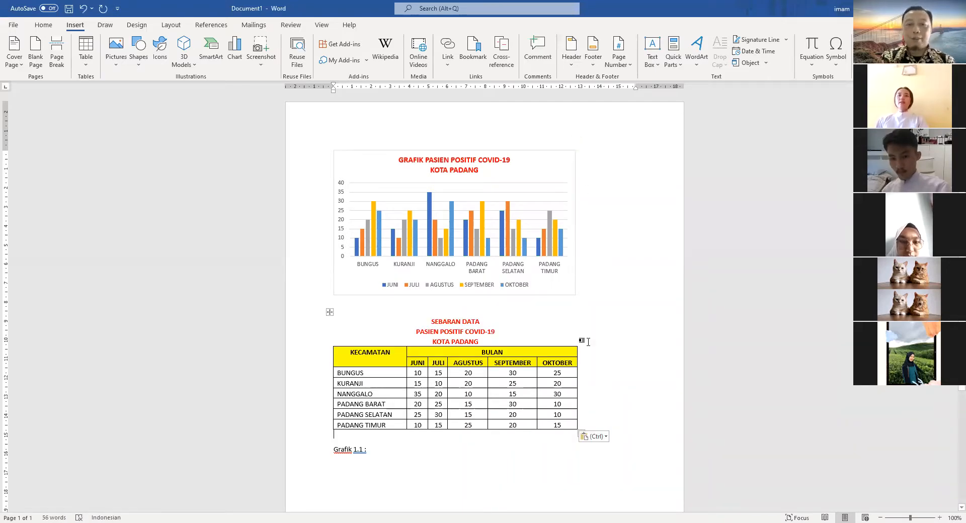
Cut the chart from above the pasted table in the Word document
scroll(641, 339, down, 1)
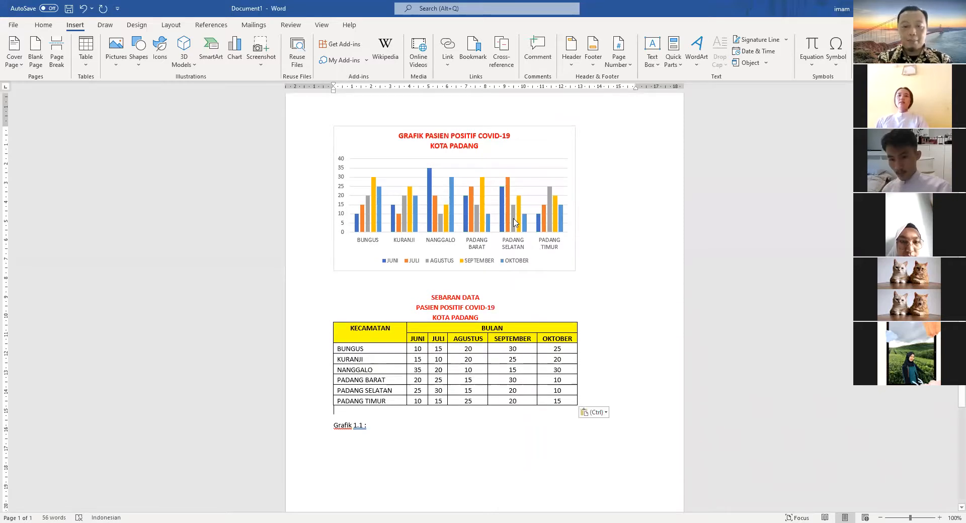
click(514, 222)
key(Delete)
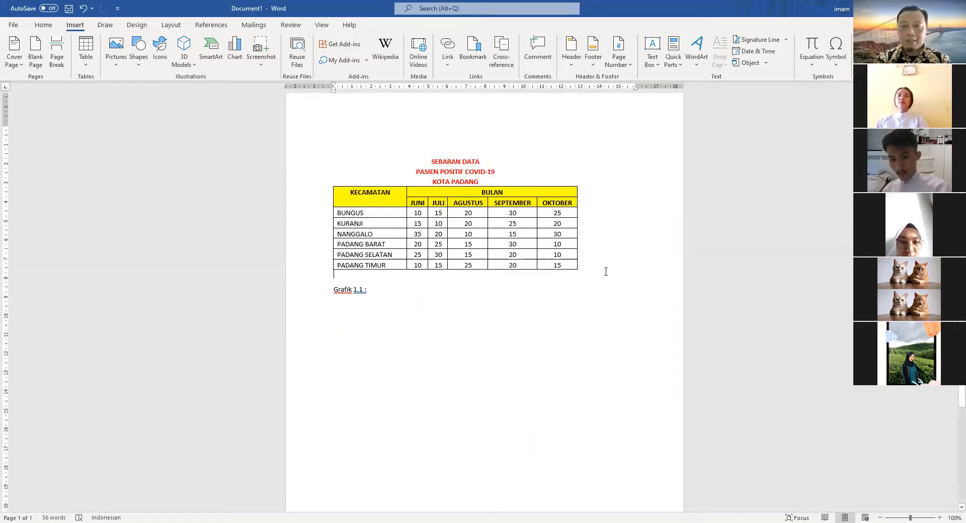
click(427, 291)
click(580, 265)
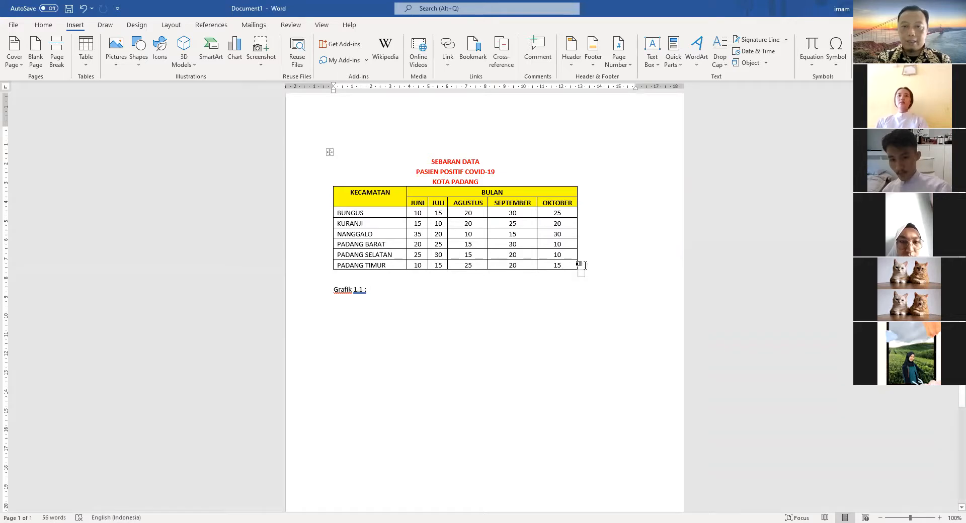
key(Return)
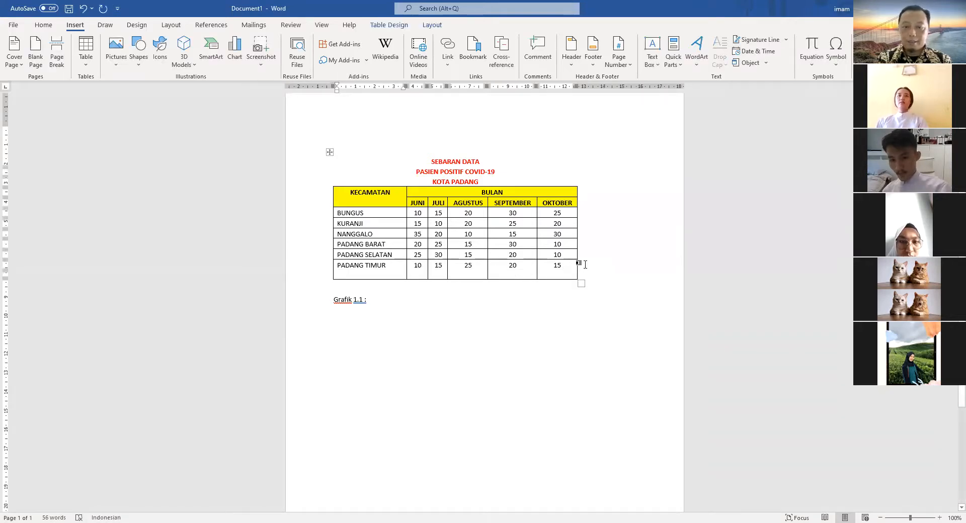
key(ctrl+z)
click(597, 290)
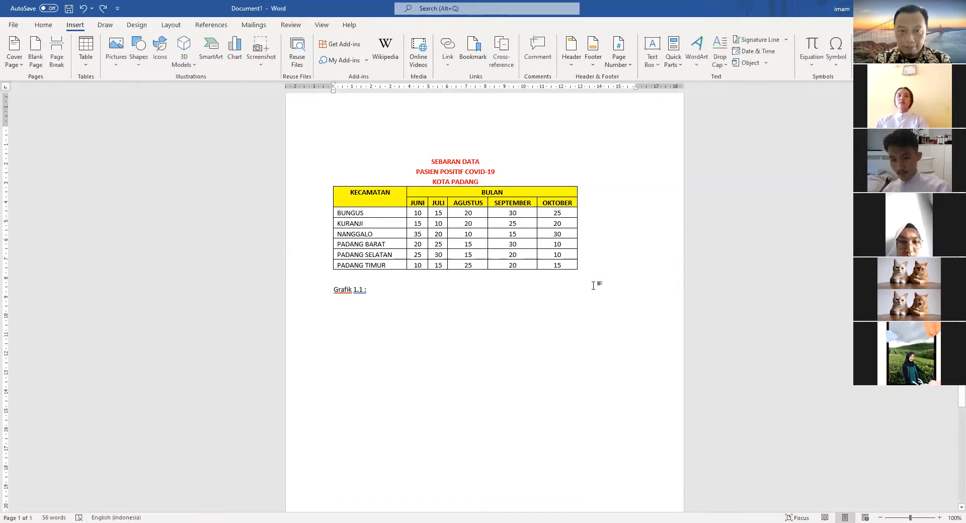
Add two blank lines above the "Grafik 1.1 :" caption and paste the chart between the table and the caption
click(333, 290)
key(Return)
key(Return)
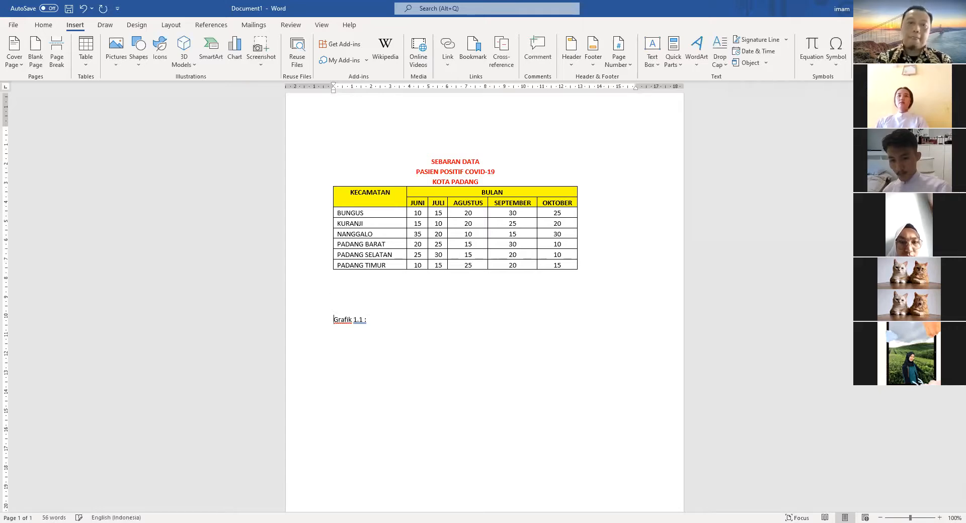
click(335, 289)
key(ctrl+v)
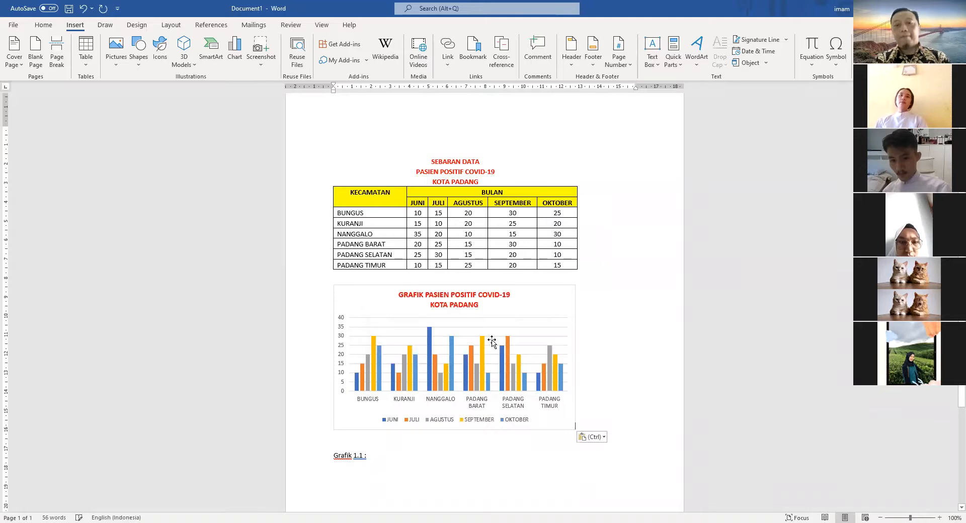
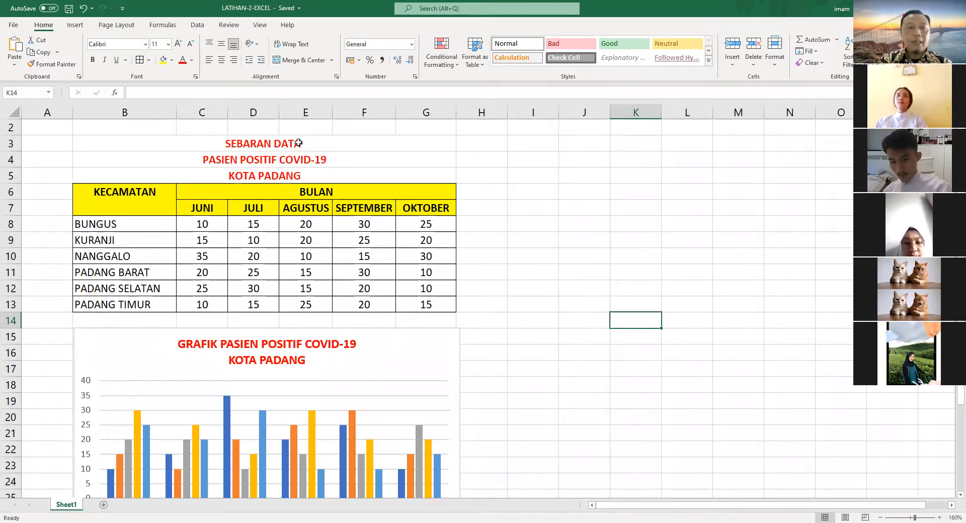
Switch to the Excel workbook and set the font size of the three title rows B3:G5 to 12
drag(299, 145, 304, 177)
click(167, 44)
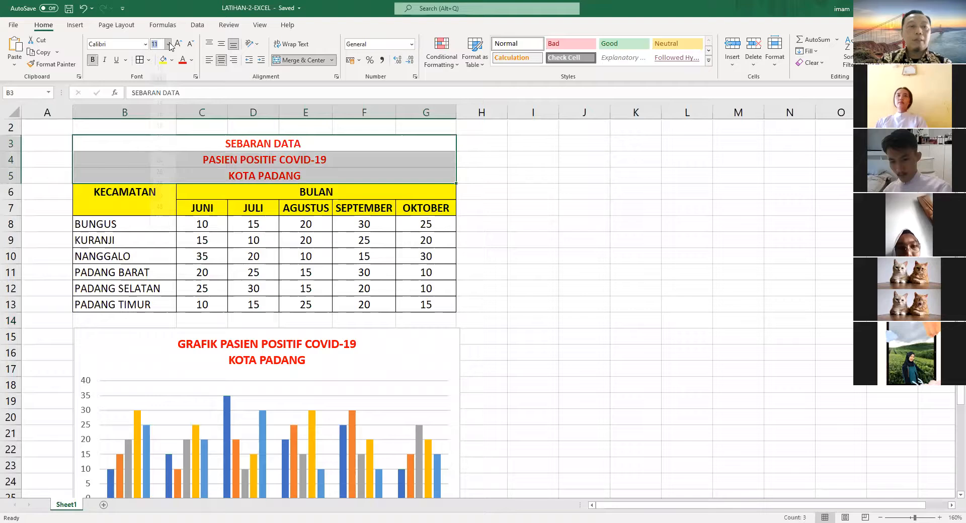
click(163, 103)
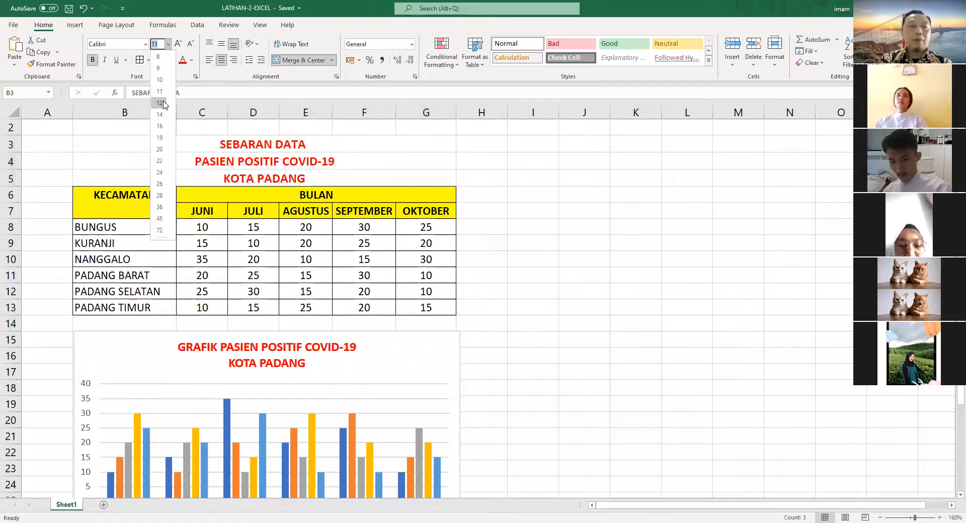
click(568, 356)
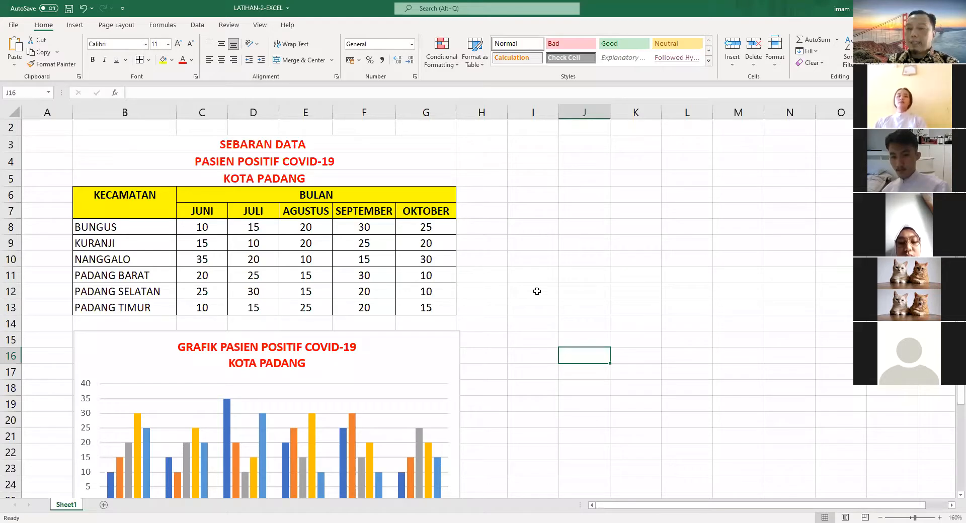
Examine the sheet's print preview and its copies, paper, orientation and margin settings, and return to the worksheet
click(526, 242)
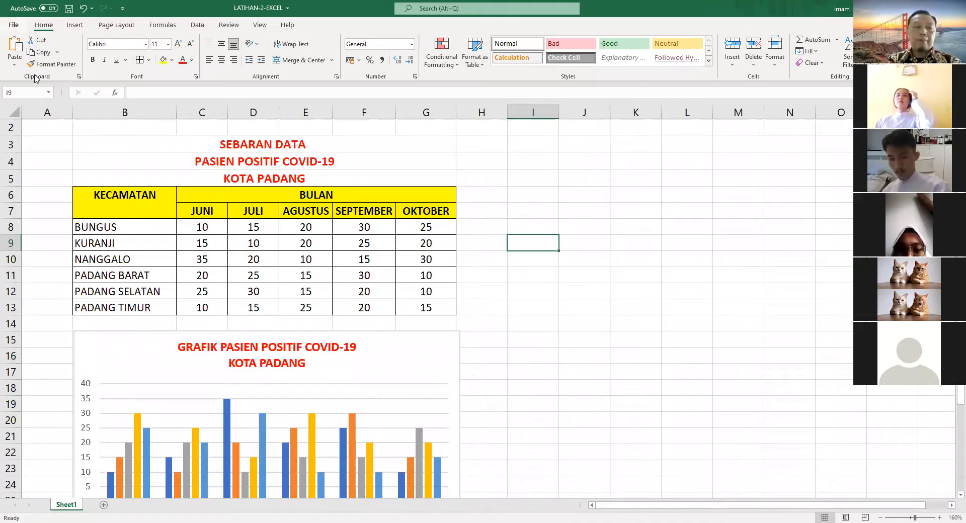
key(alt+f)
click(36, 180)
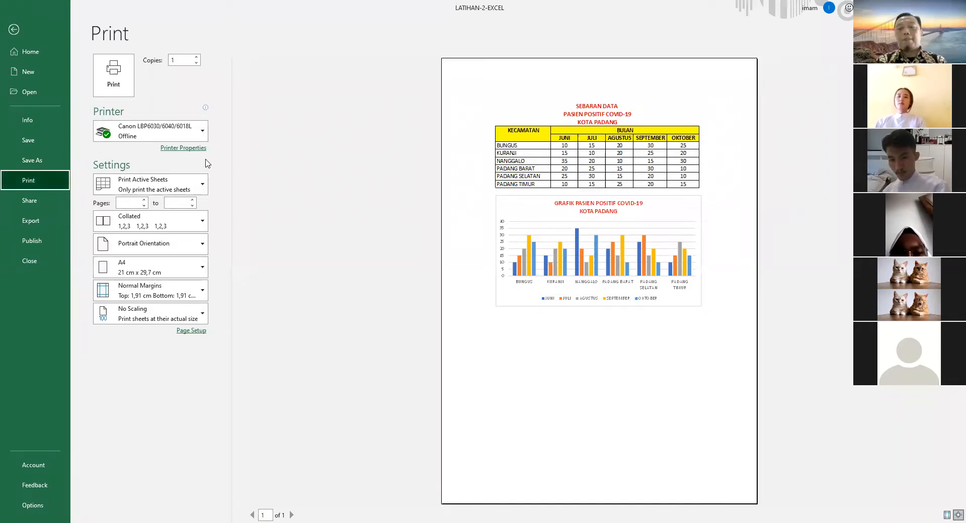
click(13, 30)
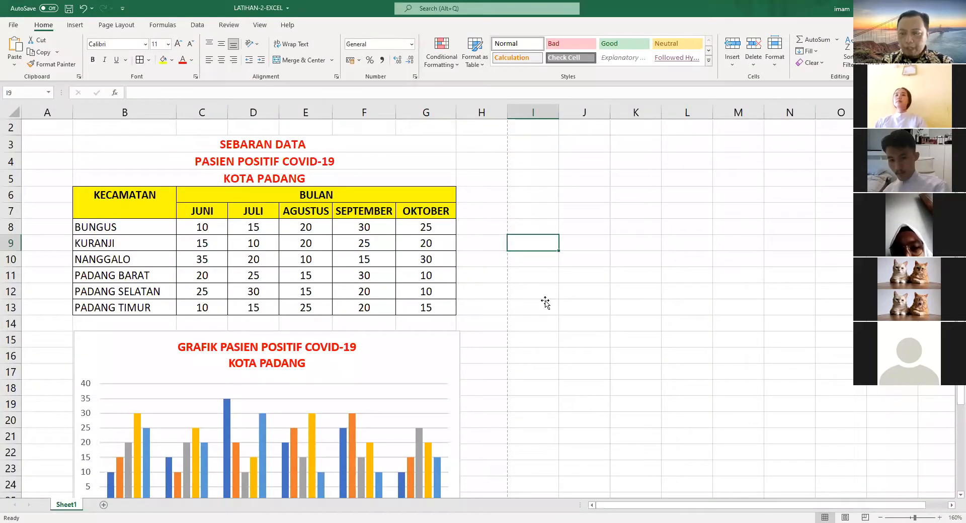
click(546, 302)
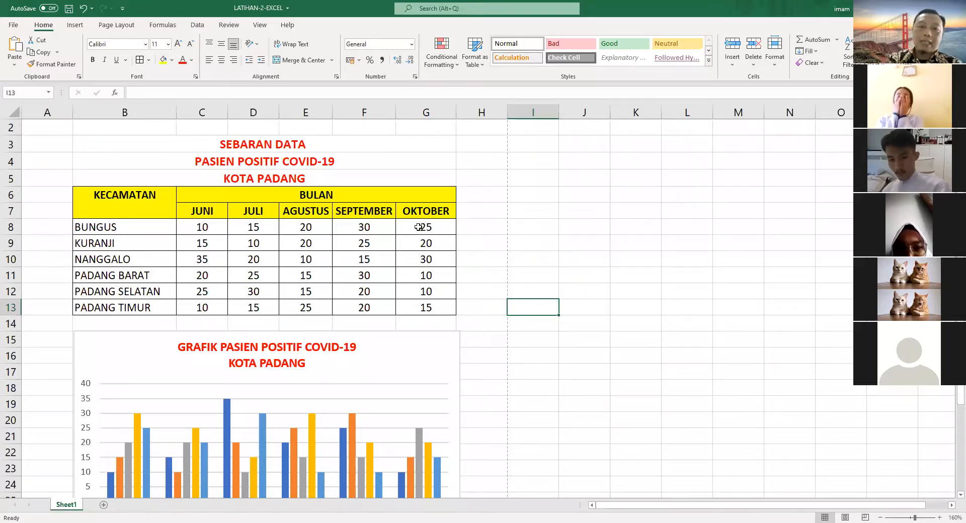
click(13, 26)
click(44, 179)
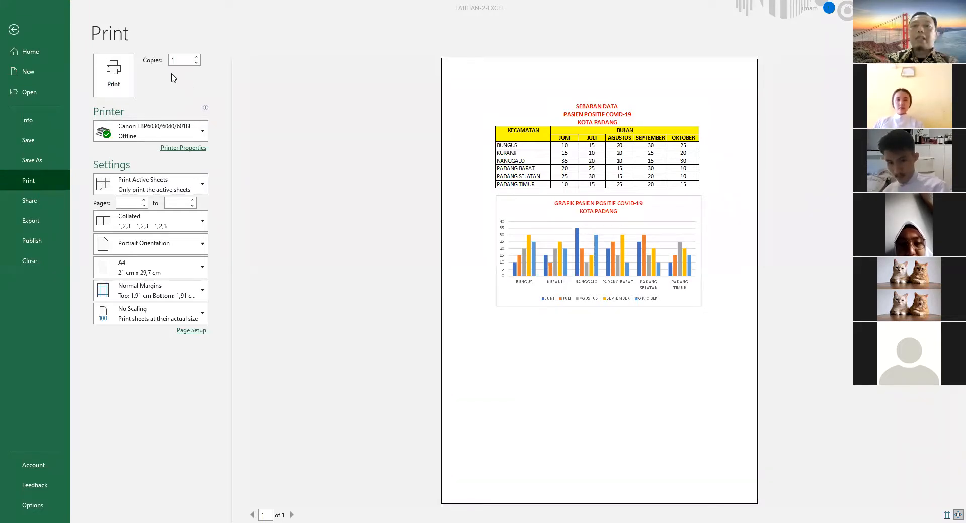
click(14, 33)
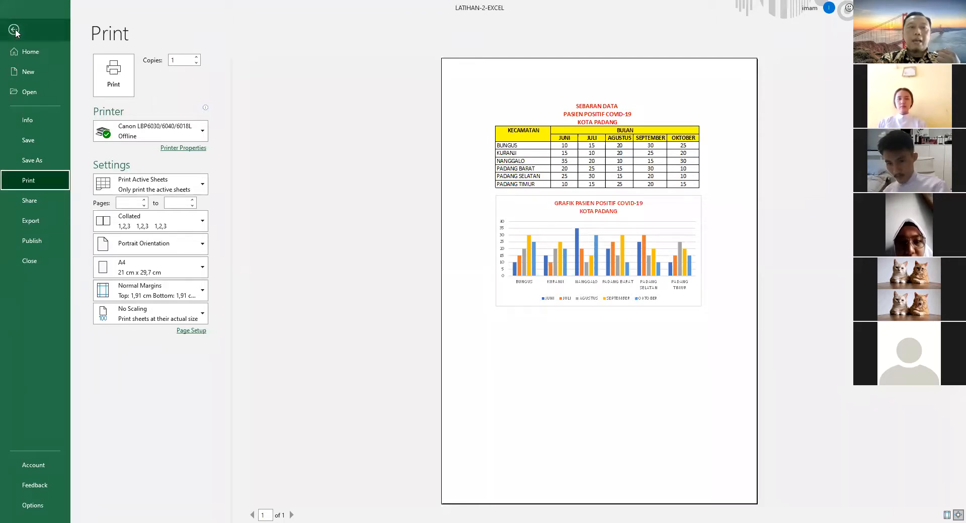
click(14, 30)
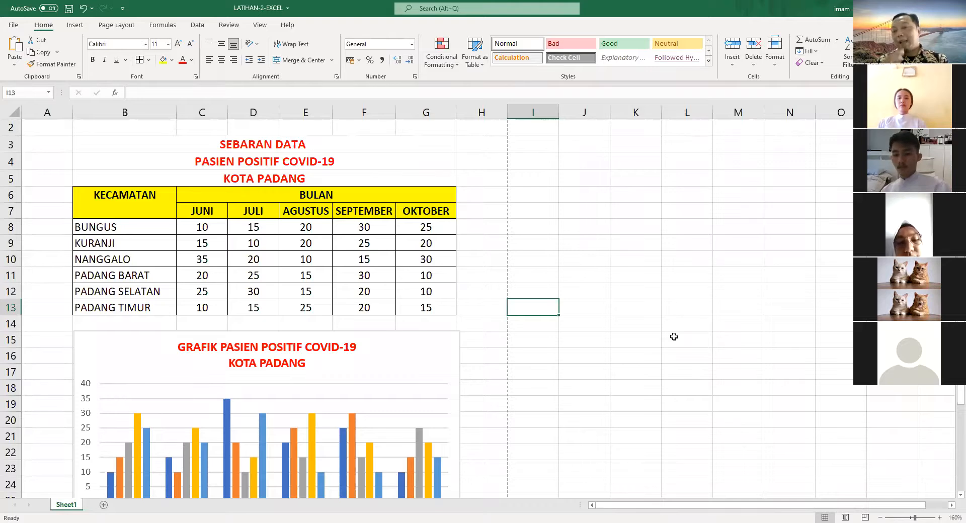
click(13, 24)
click(43, 181)
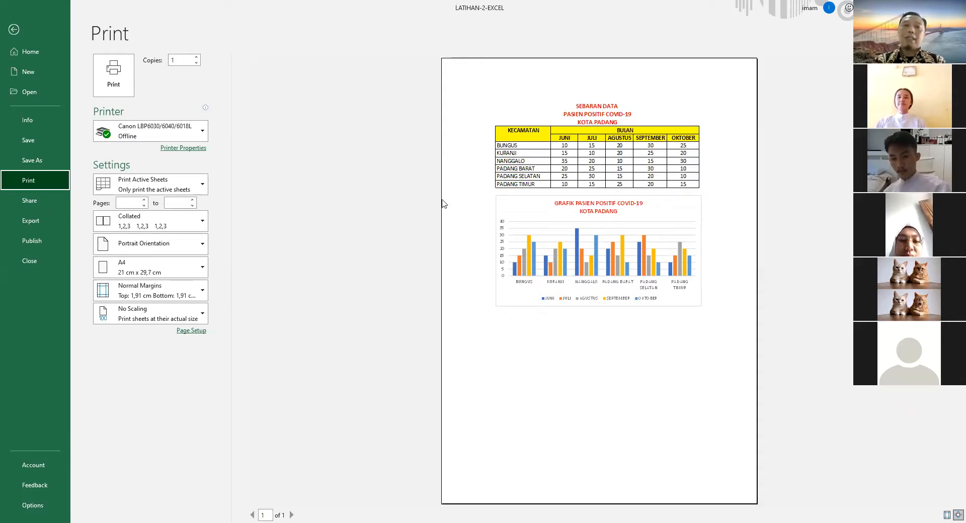
click(15, 30)
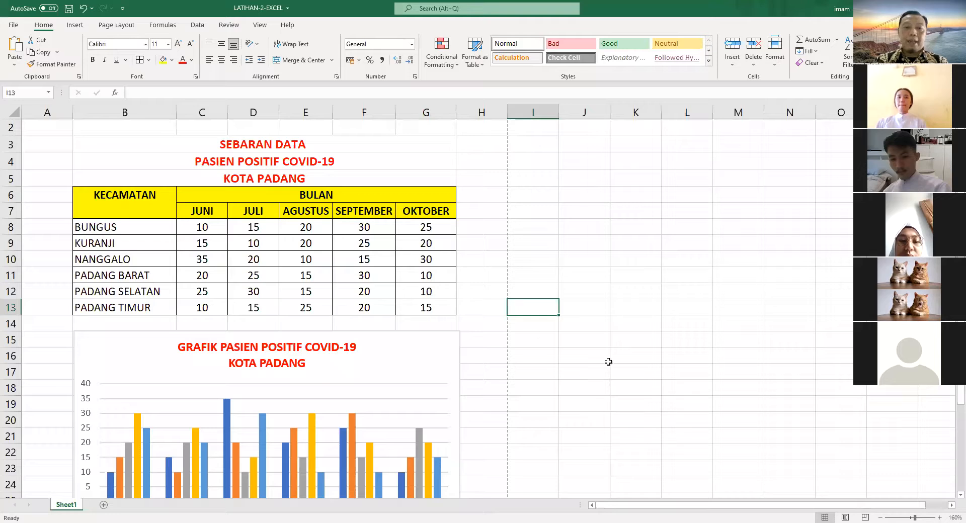
click(672, 343)
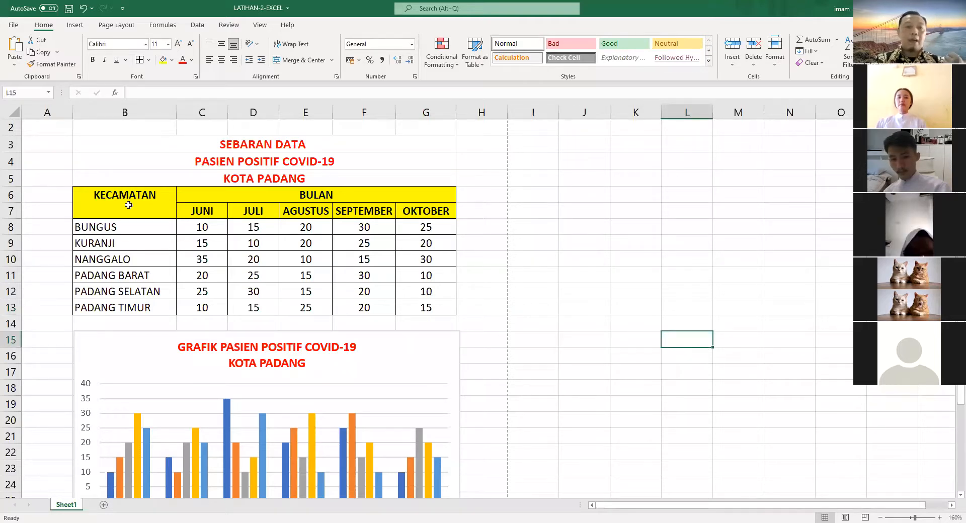
click(93, 147)
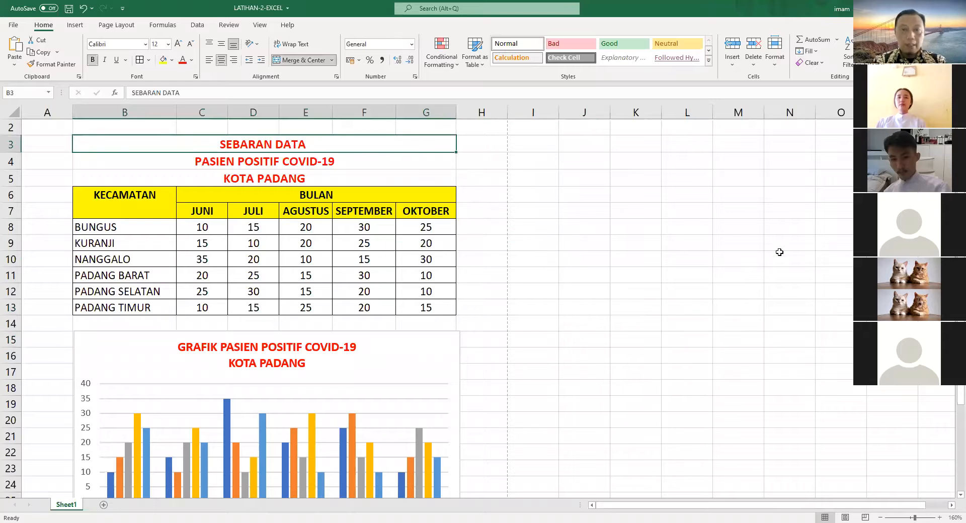
key(shift+Down)
key(shift+Down)
key(shift+Down)
key(shift+Down)
key(shift+Down)
key(shift+Down)
key(shift+Down)
key(shift+Down)
key(shift+Down)
key(shift+Down)
key(shift+Down)
key(shift+Down)
key(shift+Down)
key(shift+Down)
key(shift+Down)
key(shift+Down)
key(shift+Down)
key(shift+Down)
key(shift+Down)
key(shift+Down)
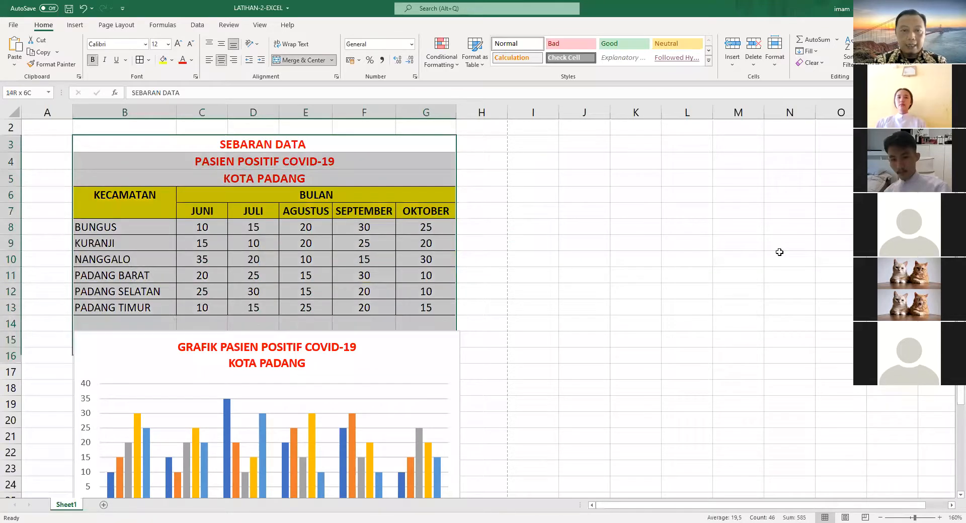
key(shift+Down)
key(shift+Down)
key(shift+Down)
key(shift+Down)
key(shift+Down)
key(shift+Down)
key(shift+Down)
key(shift+Down)
key(shift+Down)
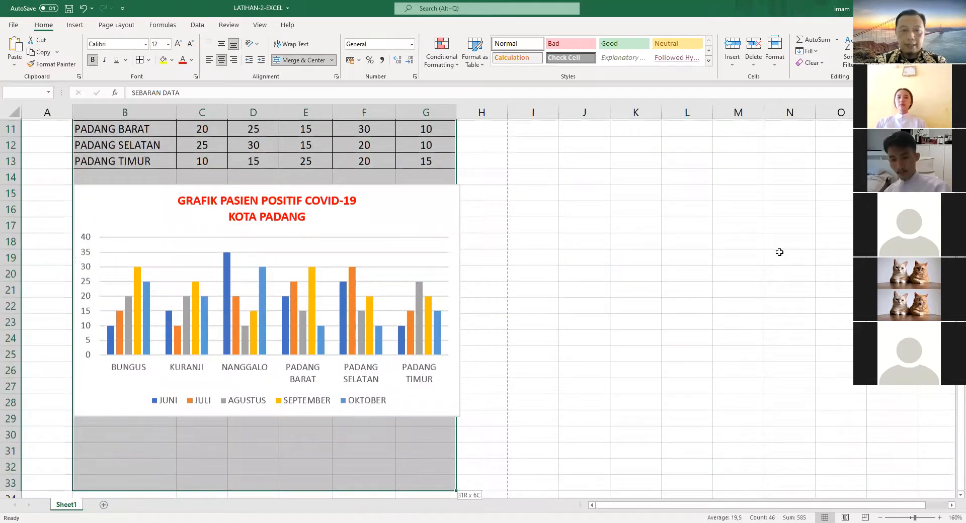
key(shift+Up)
key(shift+Up)
key(shift+Up)
key(shift+Up)
scroll(778, 250, up, 3)
click(402, 240)
Set the range B3:G29, covering the titles, table and chart, as the print area and check its boundary below the chart
drag(93, 144, 370, 511)
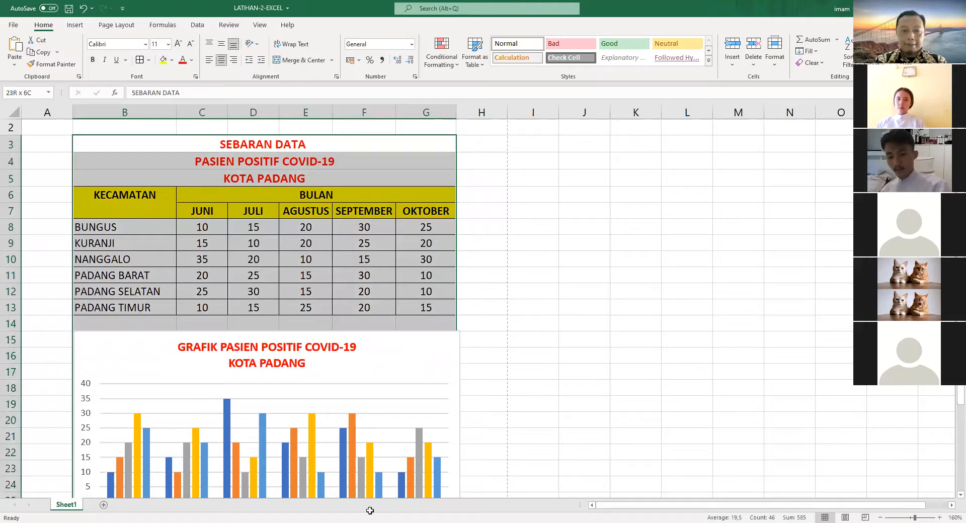
drag(385, 390, 385, 339)
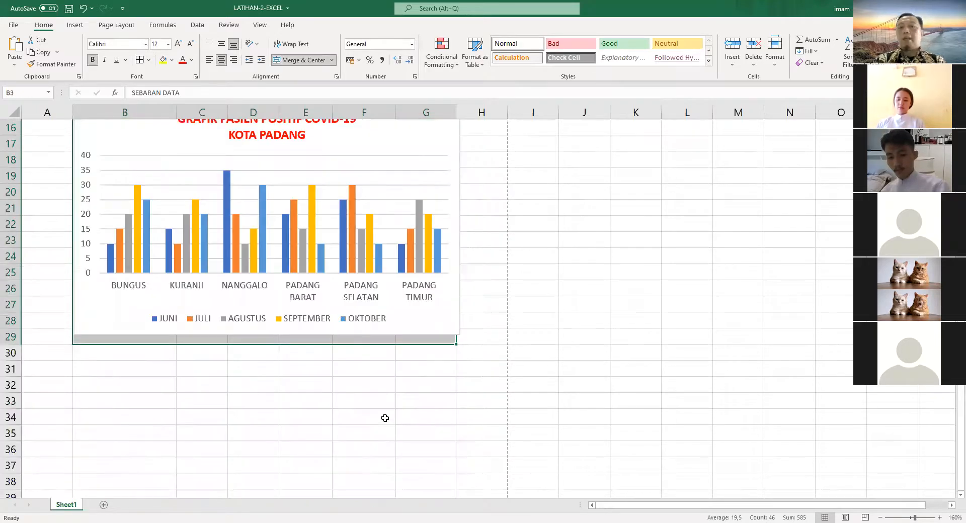
scroll(425, 429, up, 2)
scroll(425, 429, up, 4)
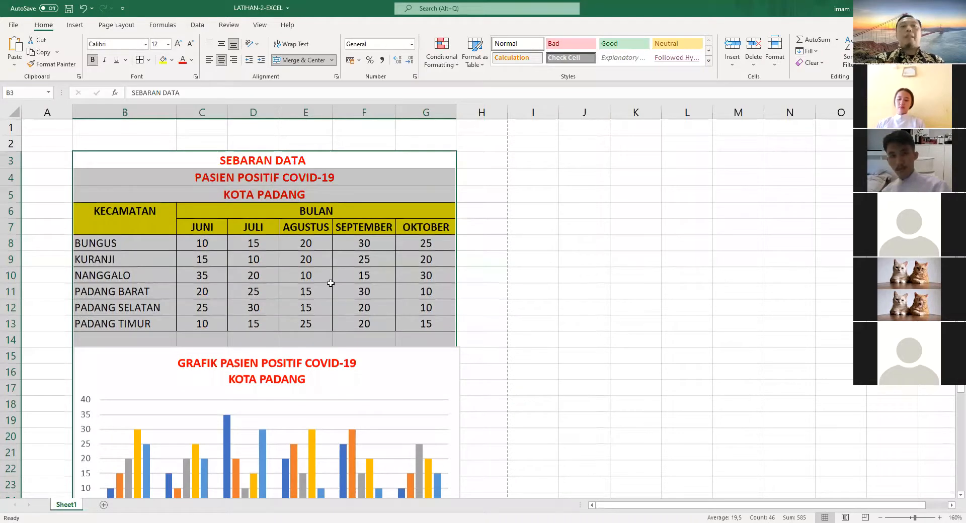
click(120, 27)
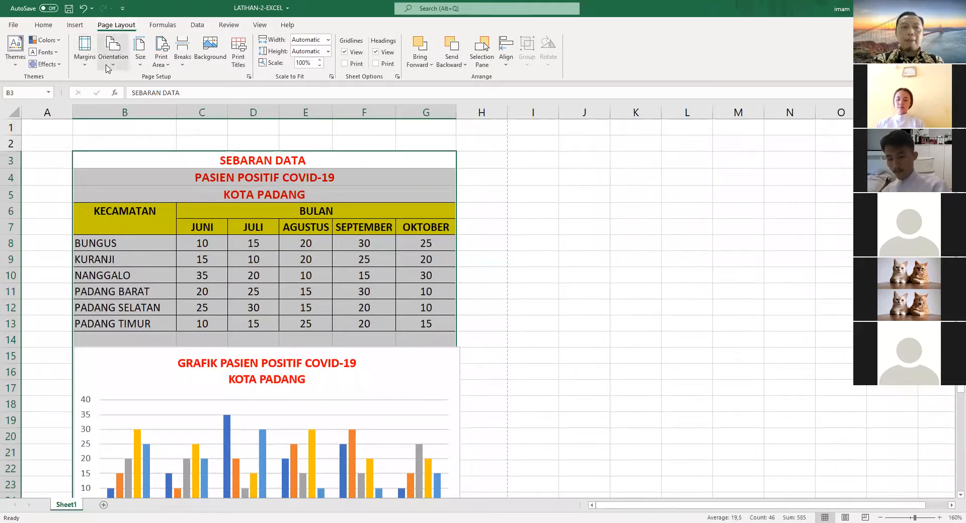
click(169, 65)
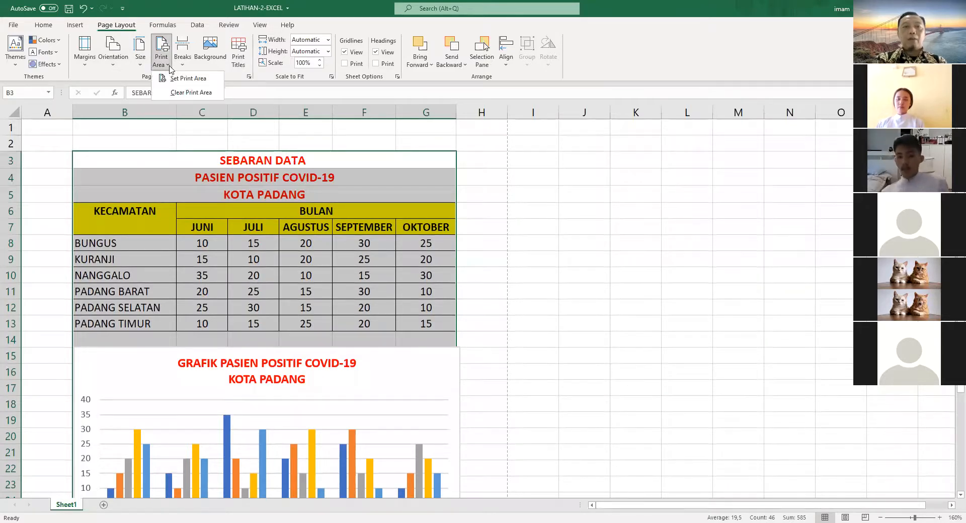
click(197, 83)
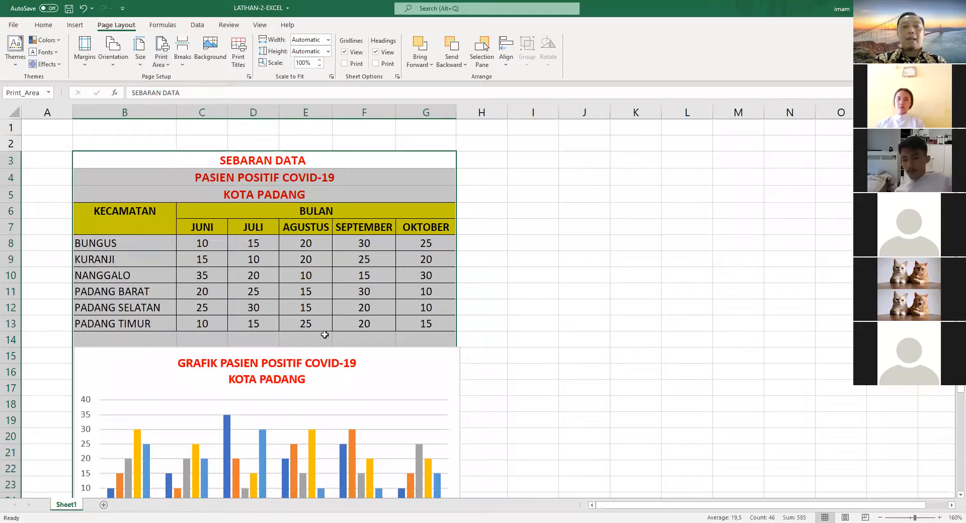
click(375, 369)
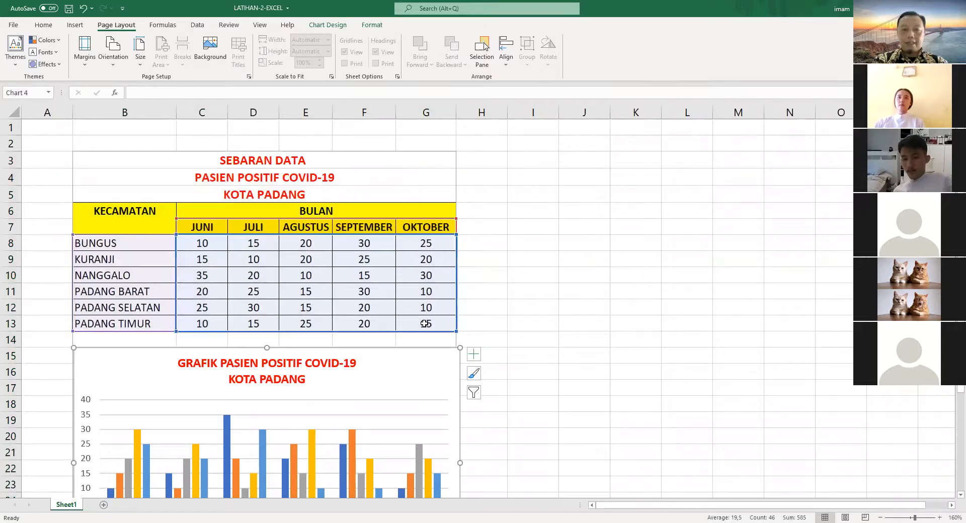
scroll(410, 462, down, 2)
scroll(410, 462, down, 1)
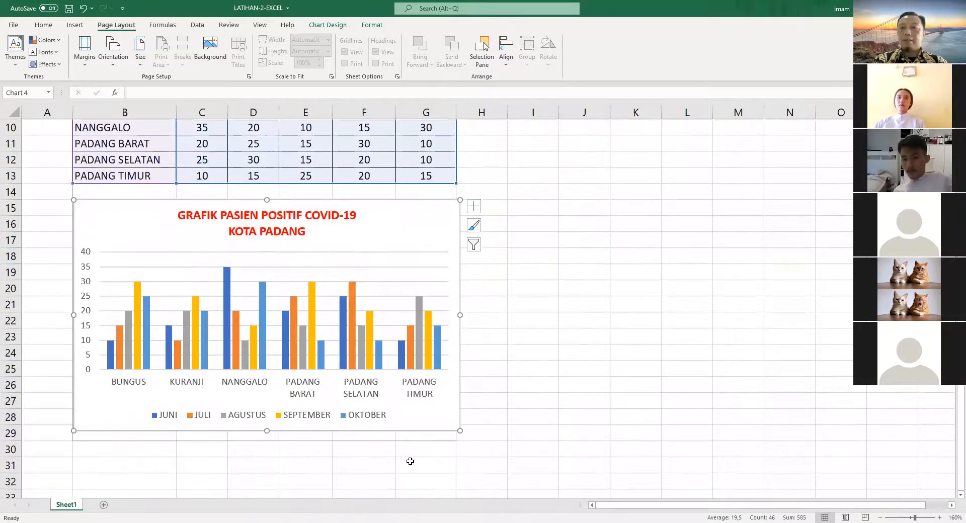
Examine the print preview of the selected chart on its own, return to the worksheet and deselect the chart
click(21, 28)
click(43, 182)
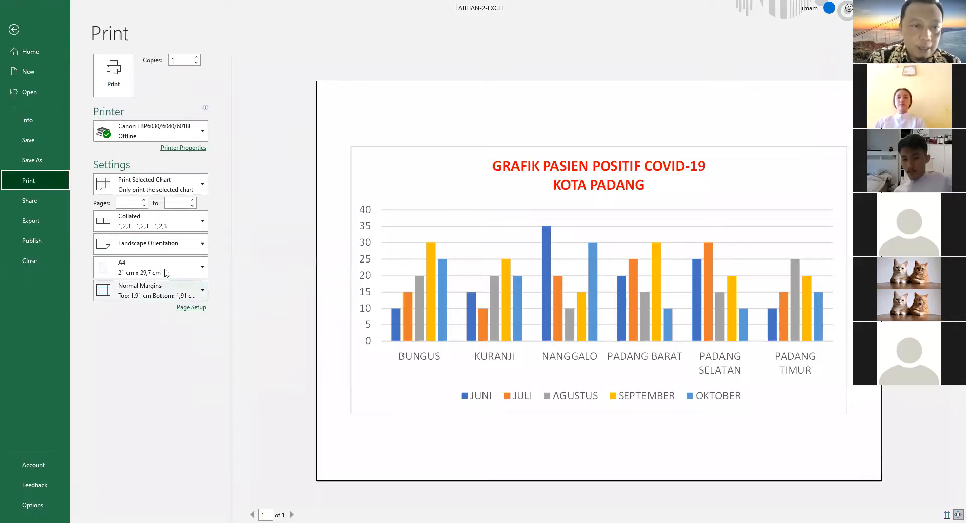
click(13, 31)
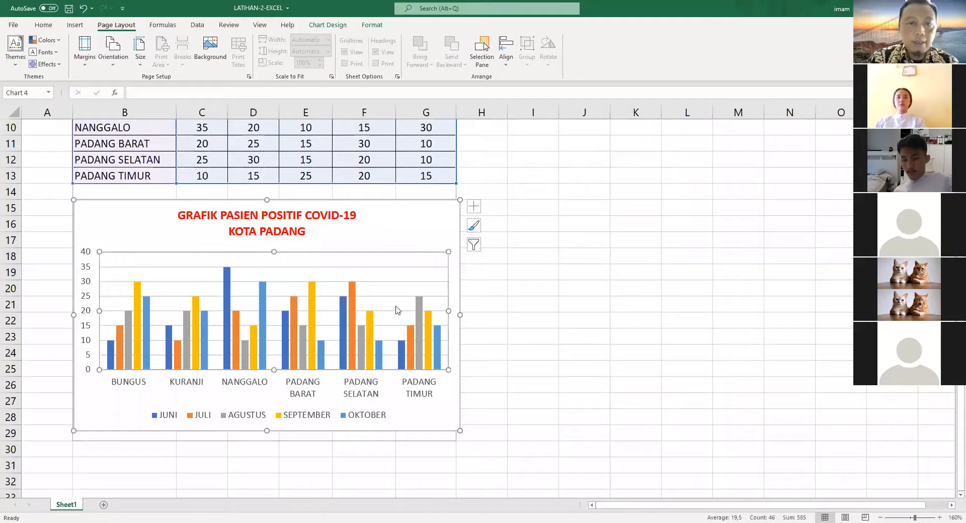
click(553, 272)
Set the range B3:G13, covering only the titles and the table, as the print area
scroll(597, 285, up, 3)
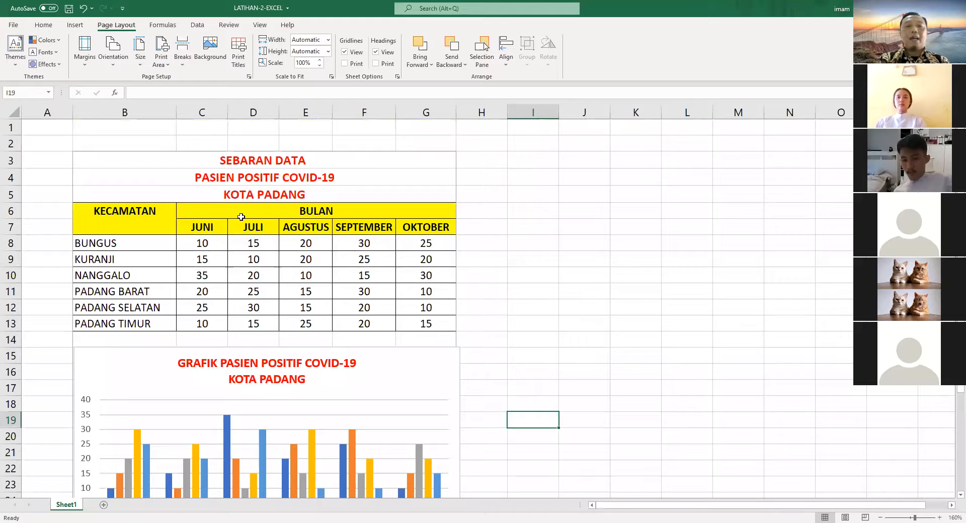
click(163, 160)
drag(164, 160, 173, 322)
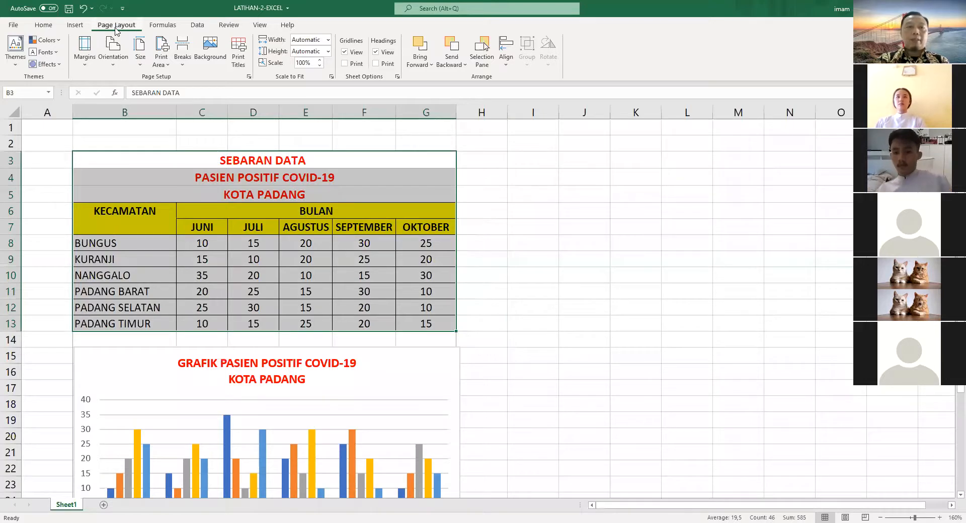
click(171, 65)
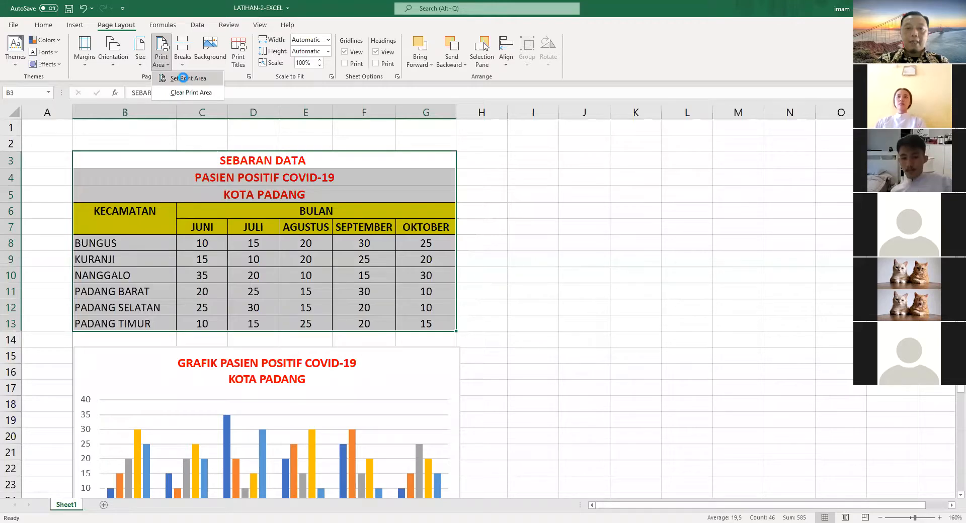
click(182, 78)
click(463, 230)
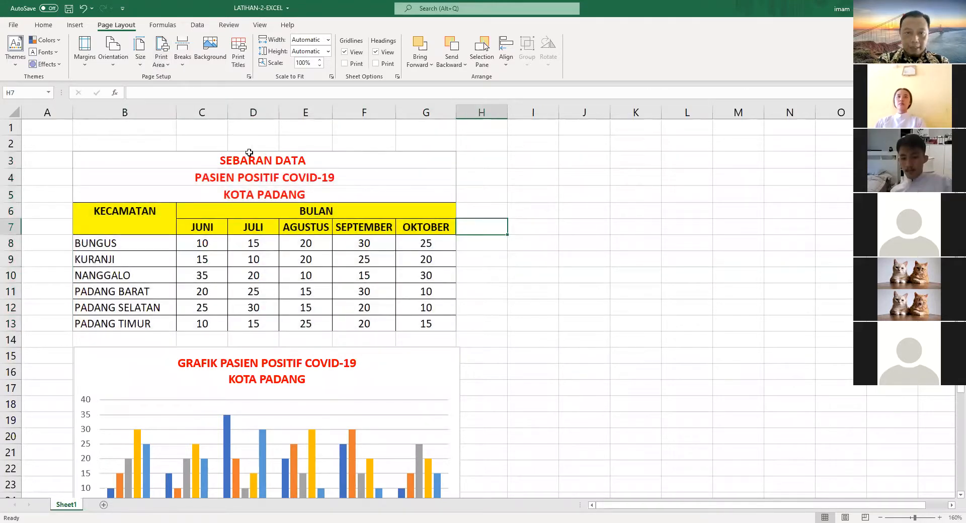
Examine the print preview of the table-only print area and return to the worksheet
click(14, 25)
click(43, 181)
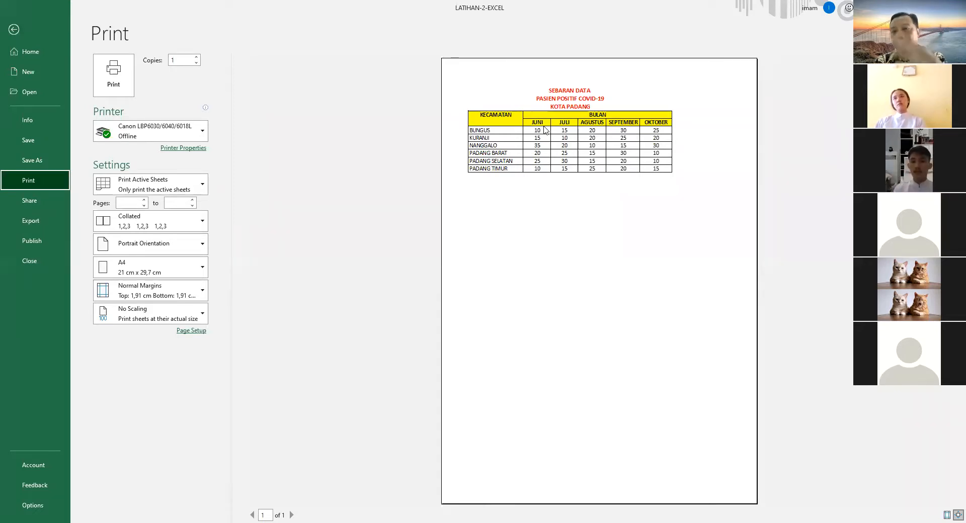
click(13, 30)
click(568, 297)
Set the range B14:G29, covering only the chart, as the print area
scroll(553, 300, down, 3)
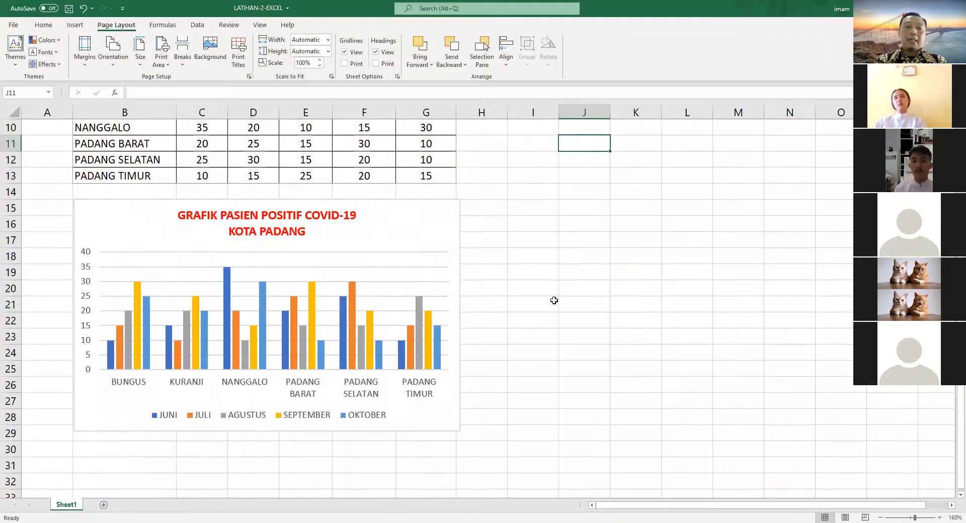
click(271, 458)
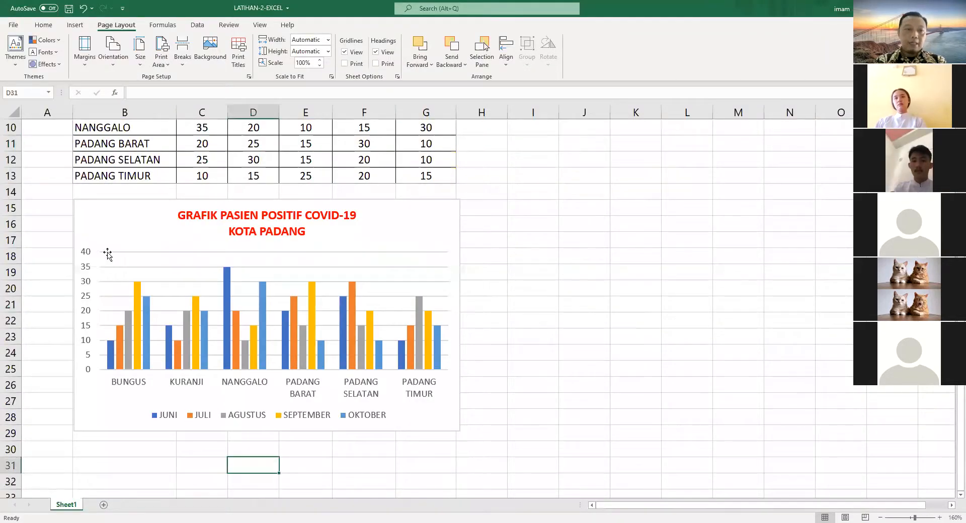
click(91, 192)
drag(91, 192, 453, 427)
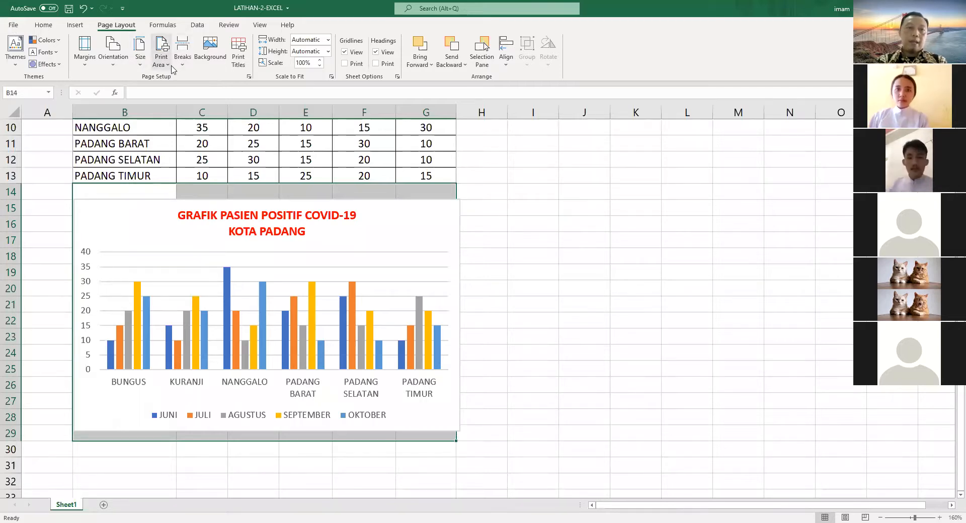
click(161, 51)
click(178, 82)
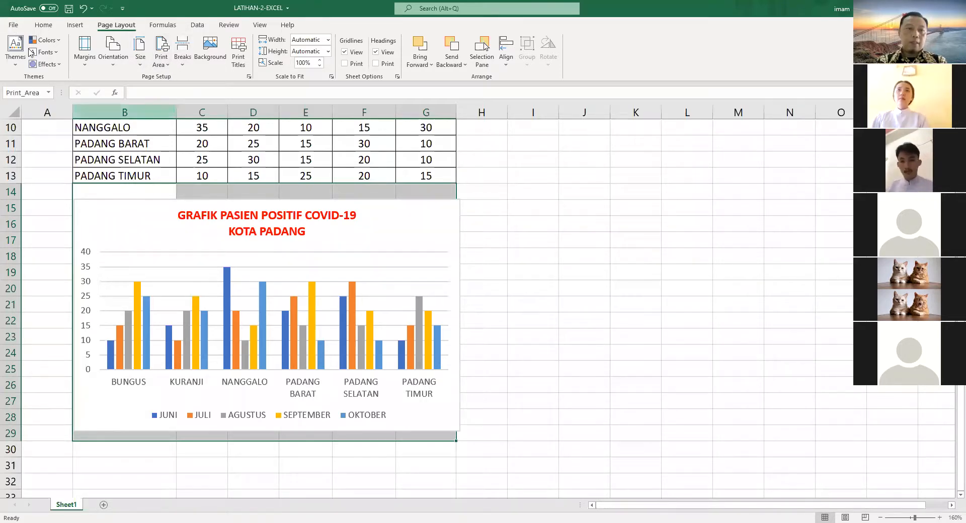
Examine the print preview of the chart-only print area and return to the worksheet
click(16, 25)
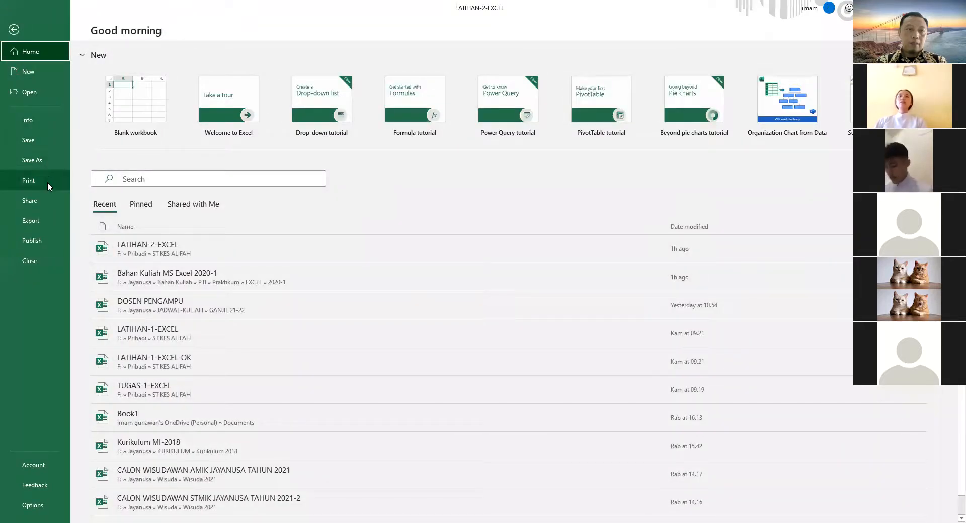
click(47, 182)
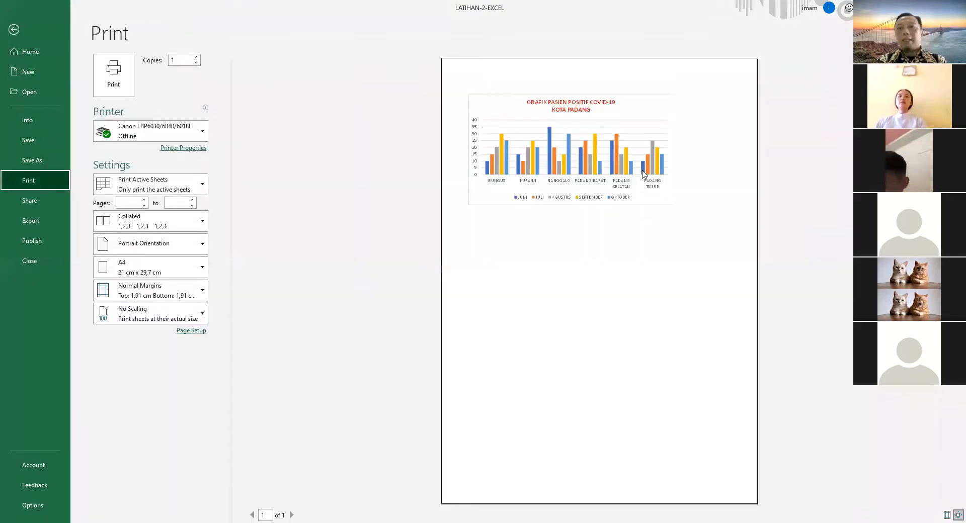
click(14, 30)
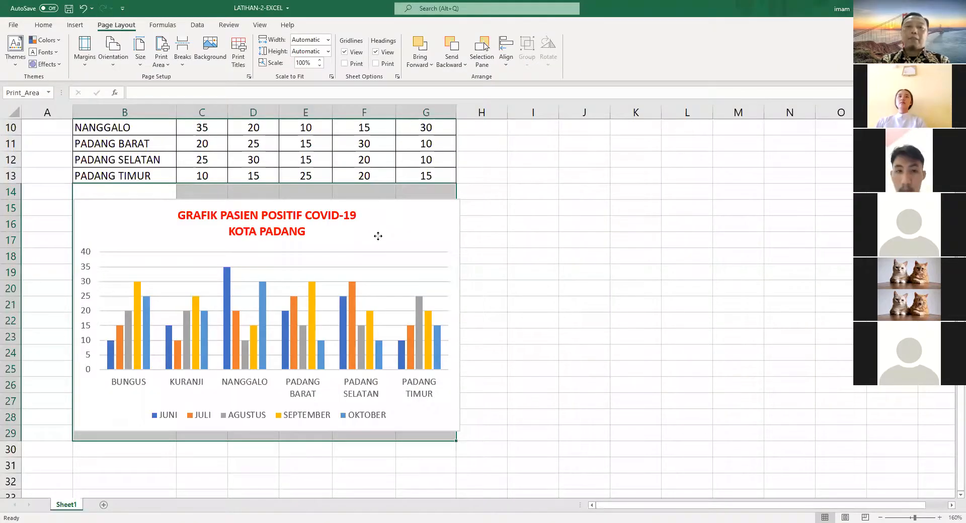
Set the print area to columns A to H from row 4 down, covering the table and the chart
scroll(377, 236, up, 2)
click(490, 197)
drag(41, 130, 465, 115)
drag(463, 229, 482, 224)
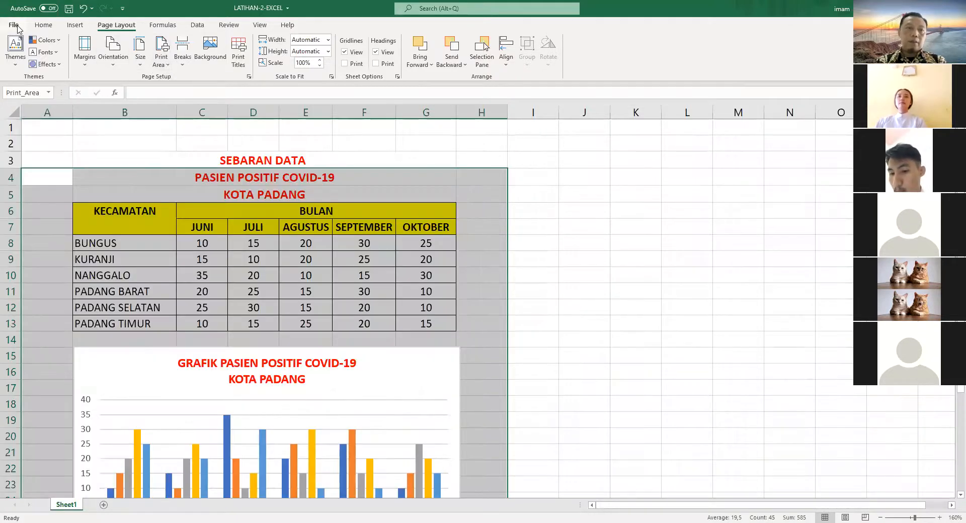
Examine the print preview of the combined table and chart area and return to the worksheet
click(14, 25)
click(50, 183)
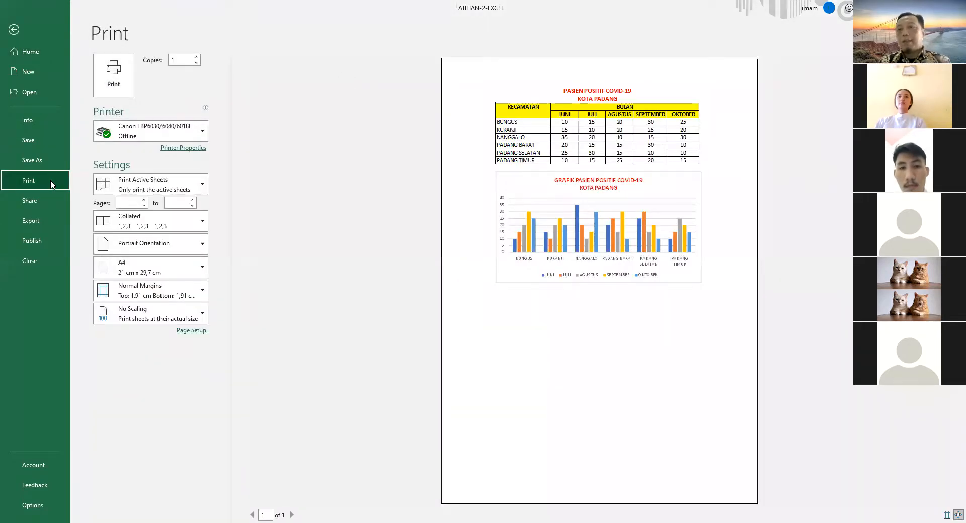
click(15, 29)
click(475, 268)
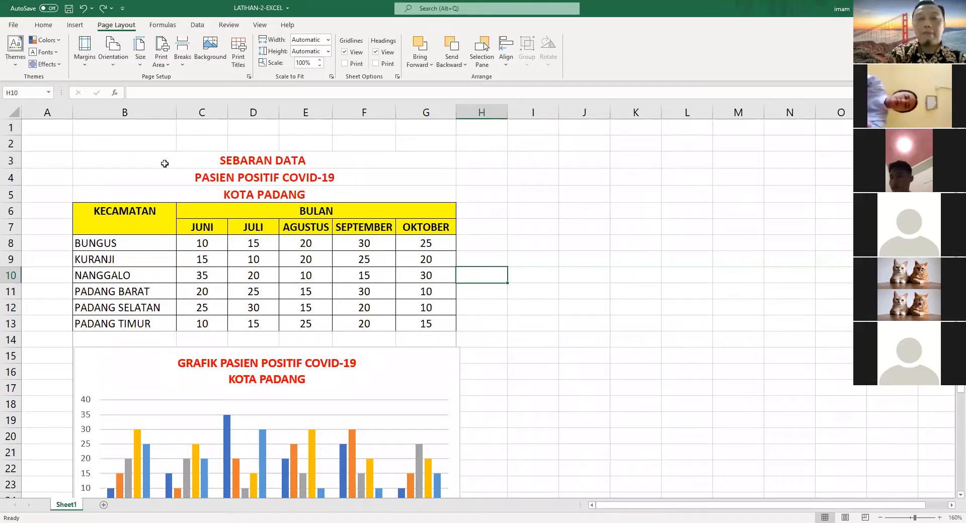
Set the titles and table in B3:G13 as the print area again
drag(120, 160, 409, 324)
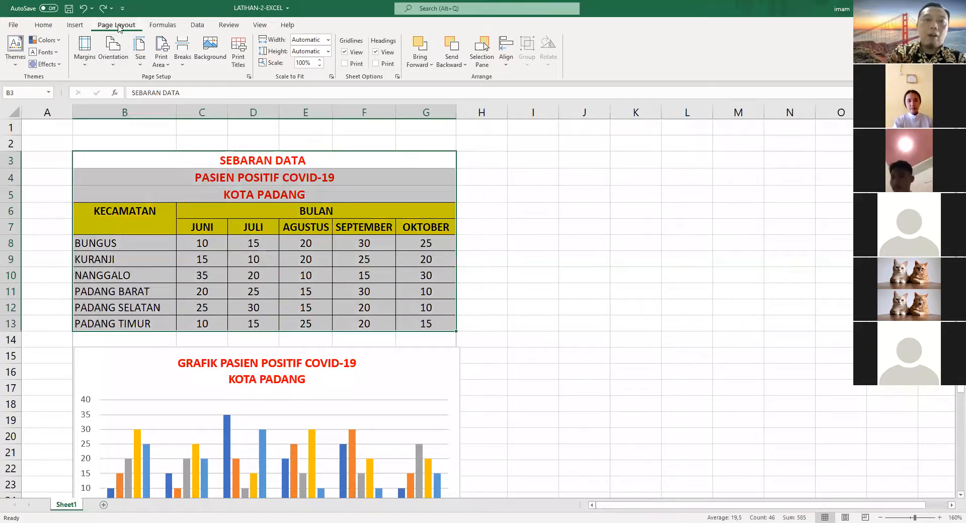
click(162, 59)
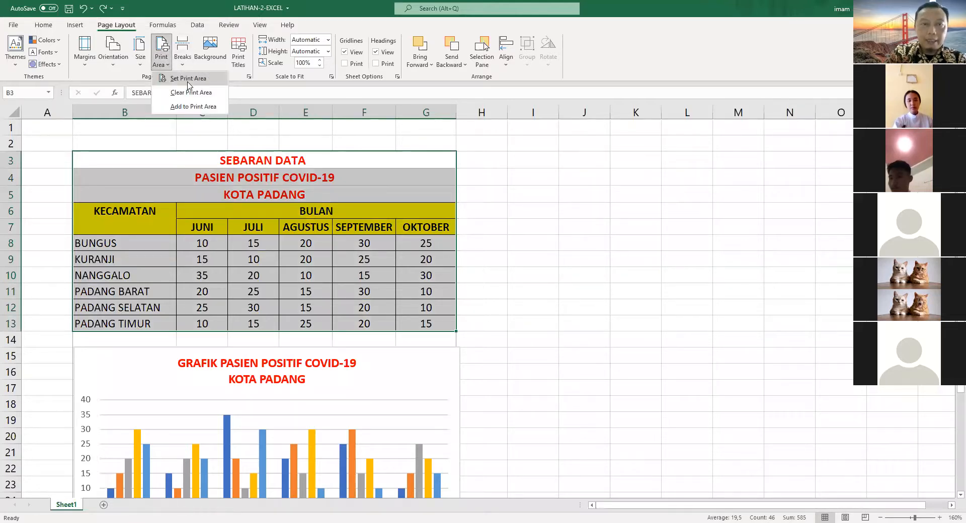
click(188, 80)
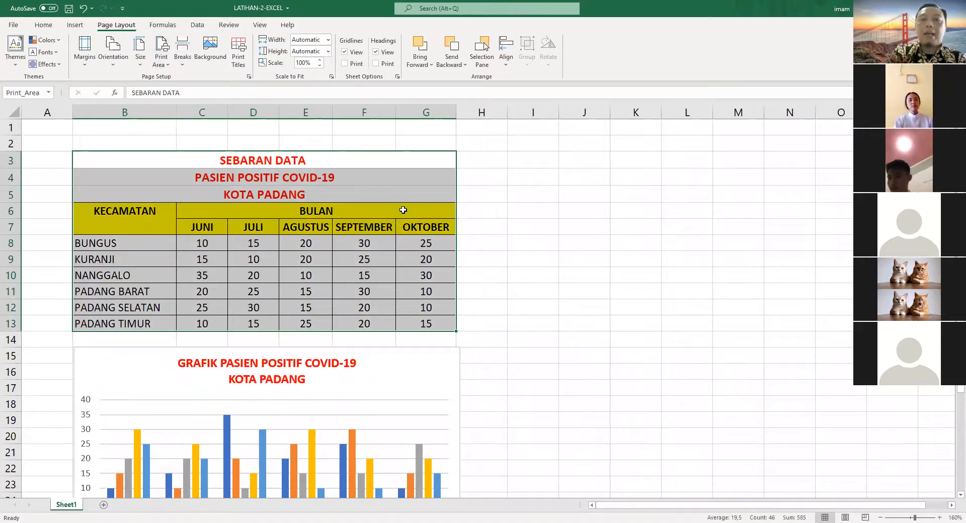
click(479, 208)
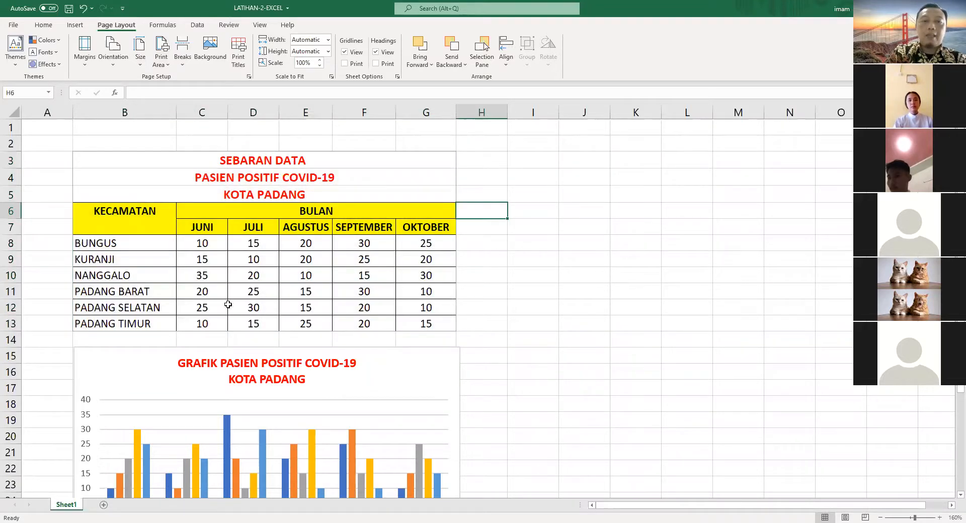
Examine how the titles and table sit on the A4 portrait page in print preview, and return to the worksheet
click(13, 25)
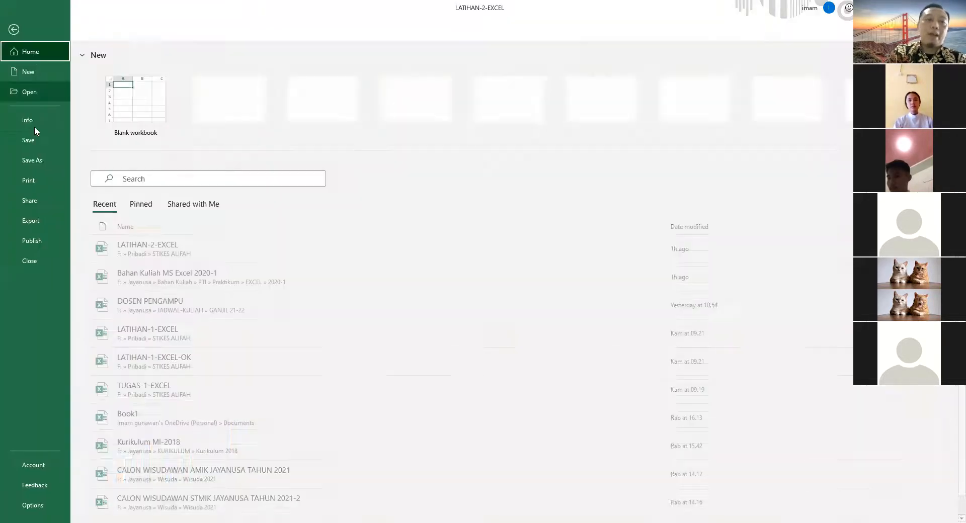
click(36, 180)
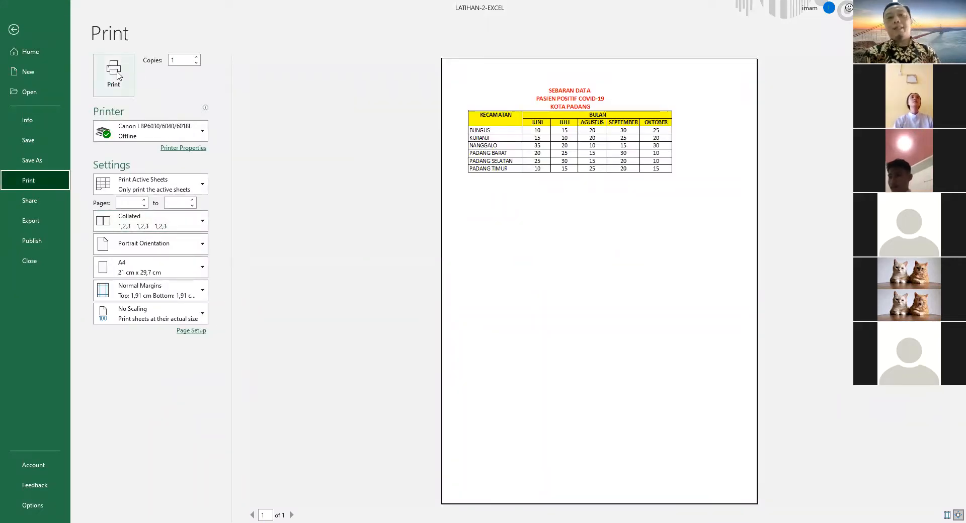
click(14, 31)
click(492, 296)
click(490, 304)
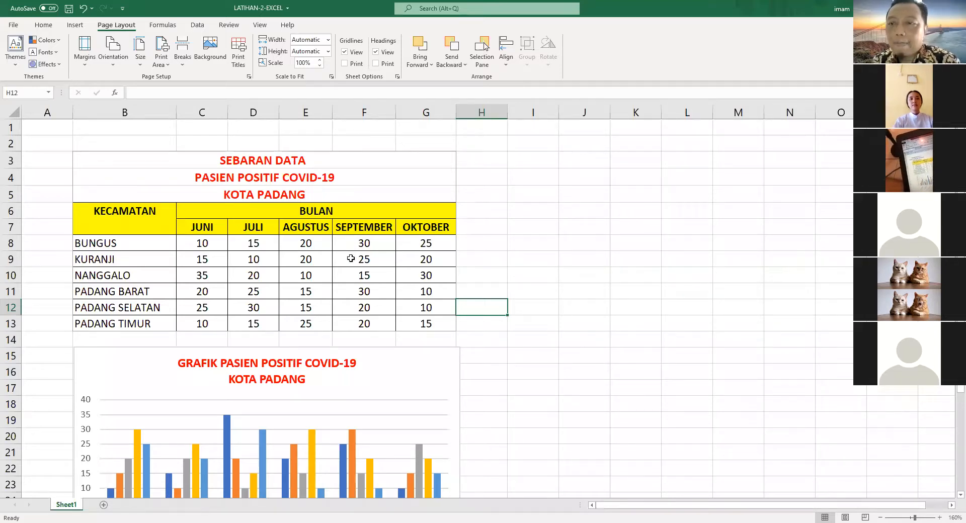
Unmerge the three title rows in B3:G5
click(314, 215)
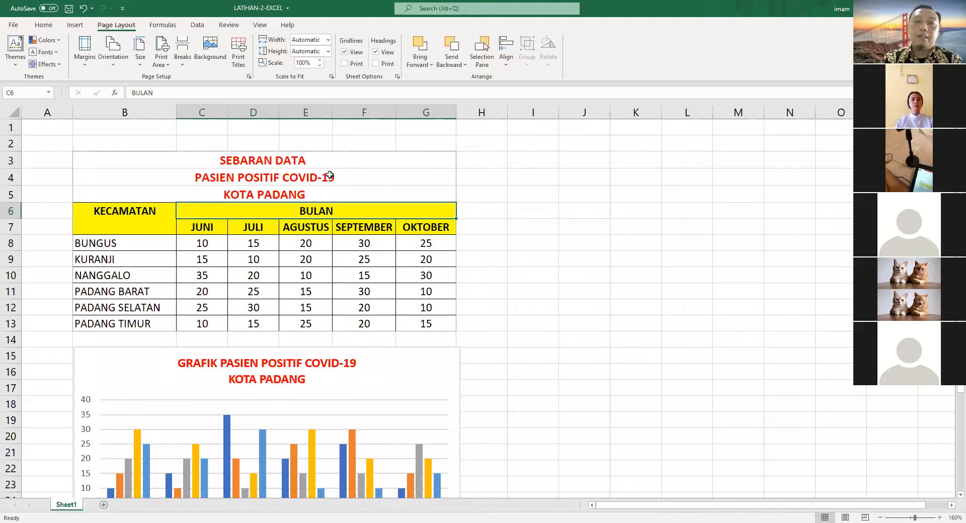
drag(324, 161, 324, 193)
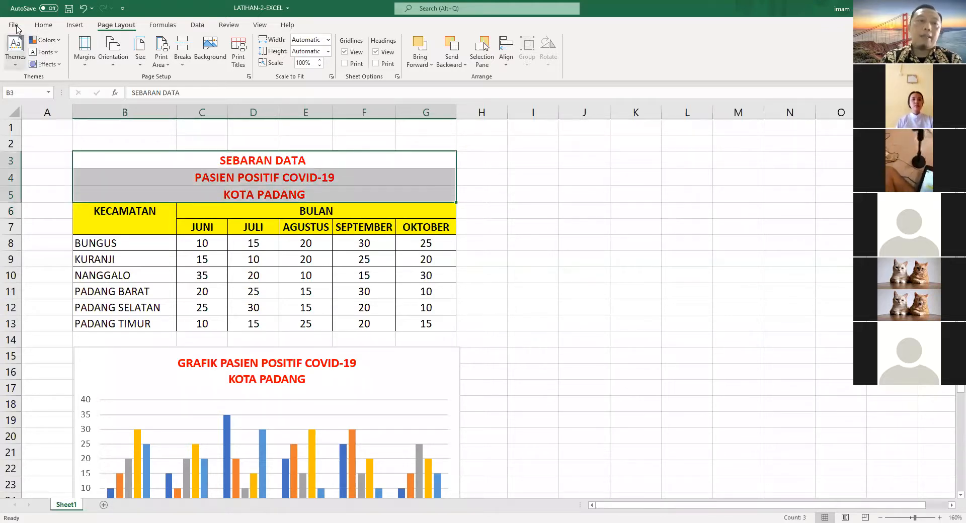
click(43, 25)
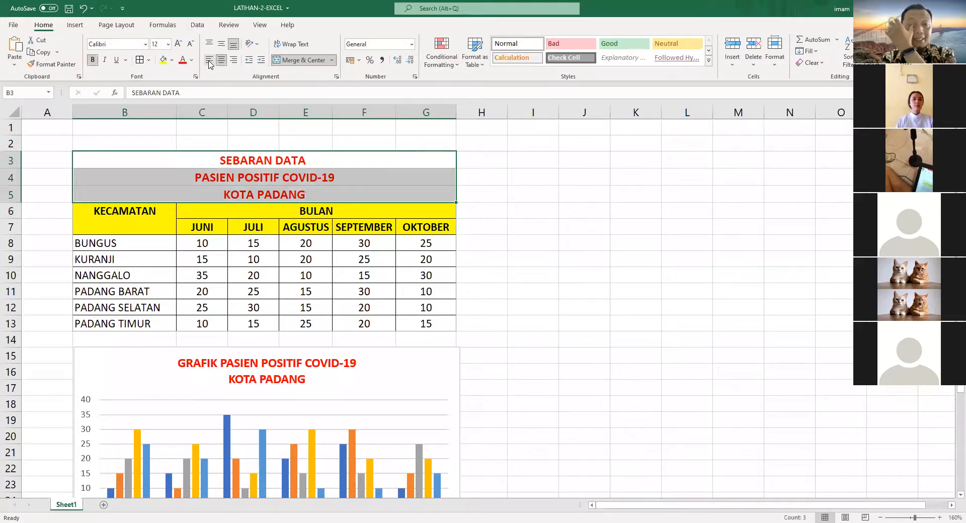
click(302, 60)
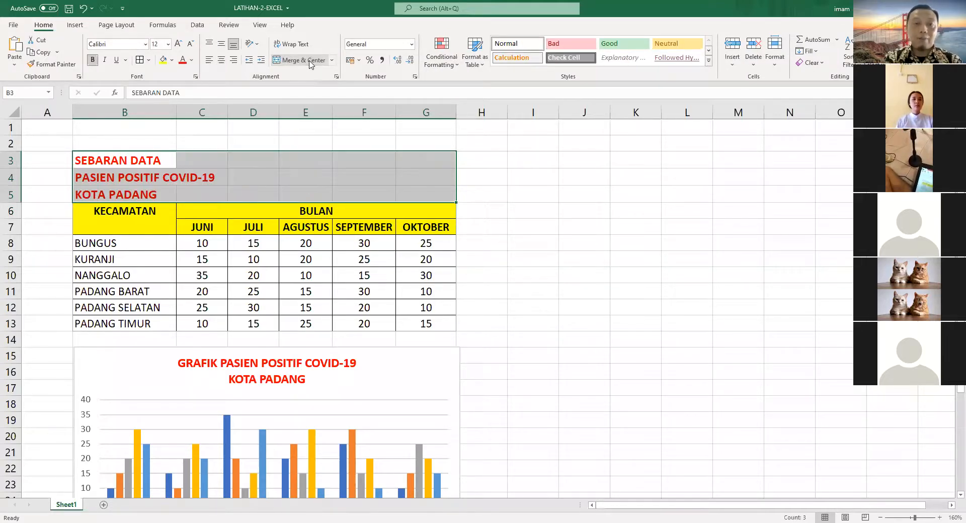
click(281, 175)
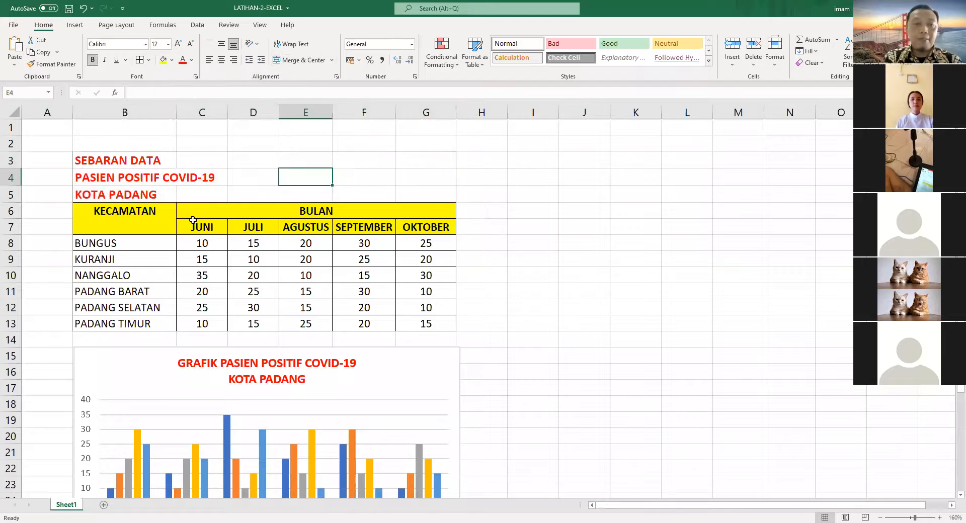
Merge and center the title "SEBARAN DATA" across B3:G3
click(148, 171)
click(126, 161)
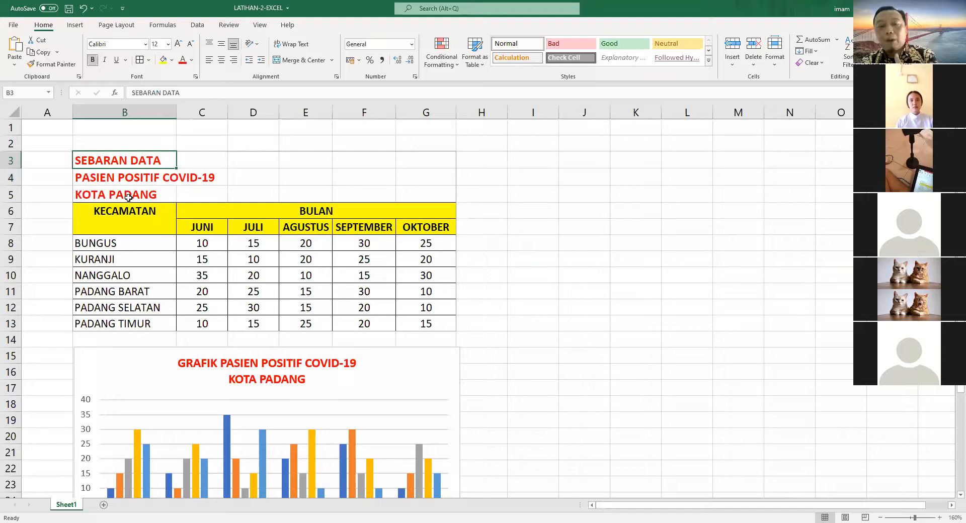
click(154, 241)
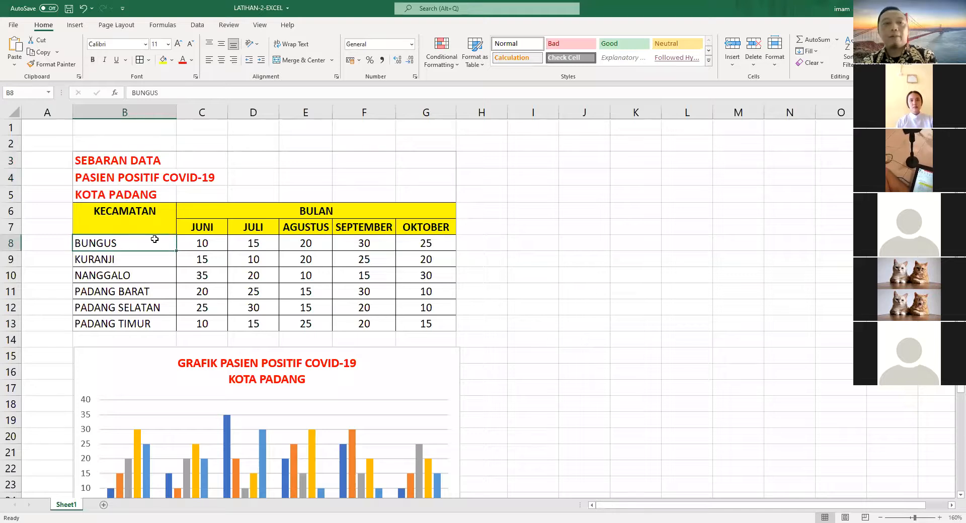
click(88, 161)
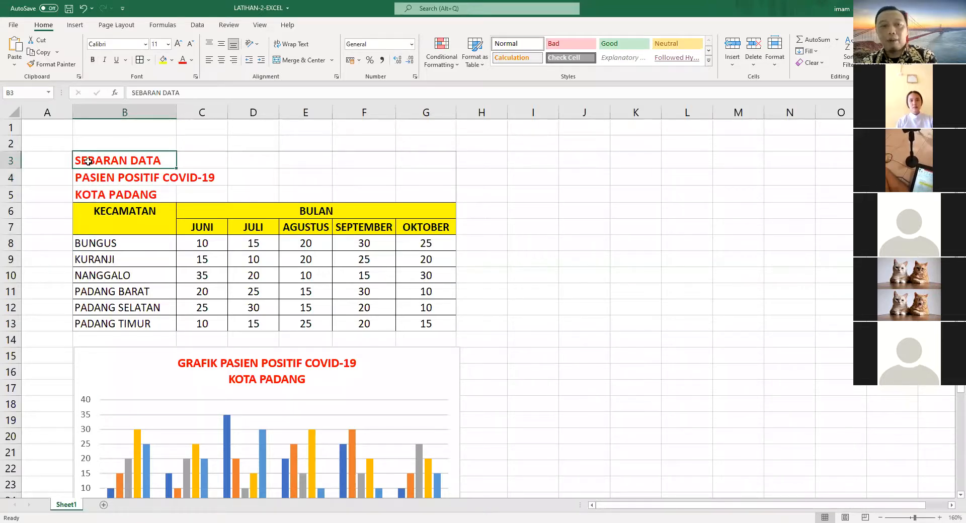
drag(88, 161, 430, 161)
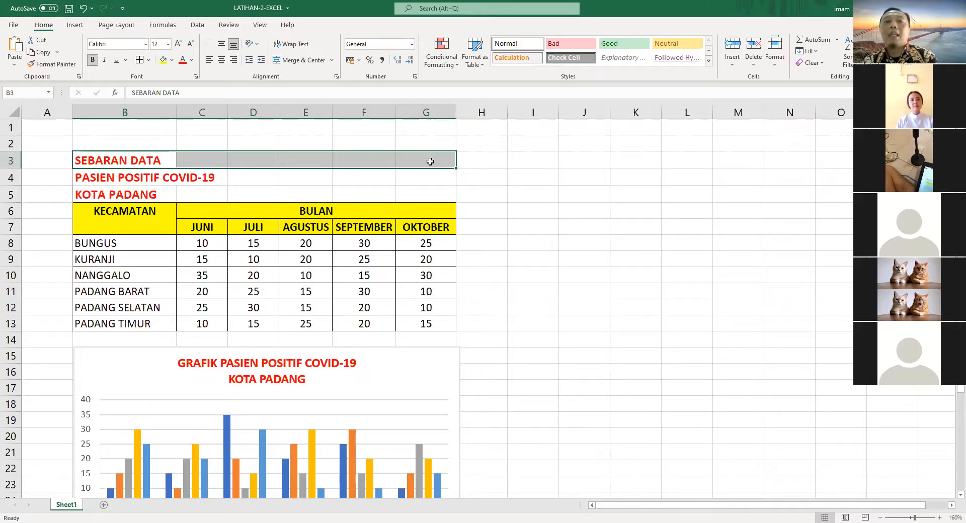
click(300, 60)
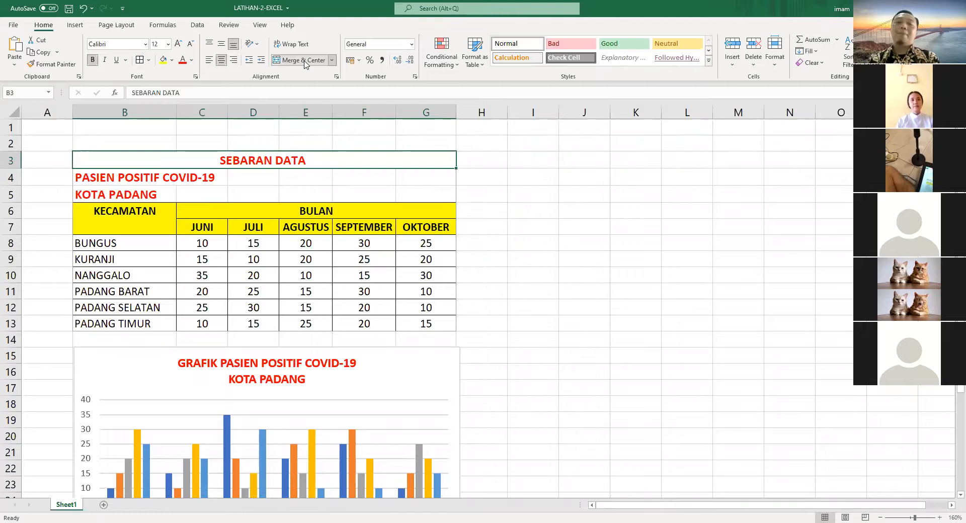
click(235, 276)
Merge and center the title "PASIEN POSITIF COVID-19" across B4:G4 and "KOTA PADANG" across B5:G5
drag(83, 179, 430, 178)
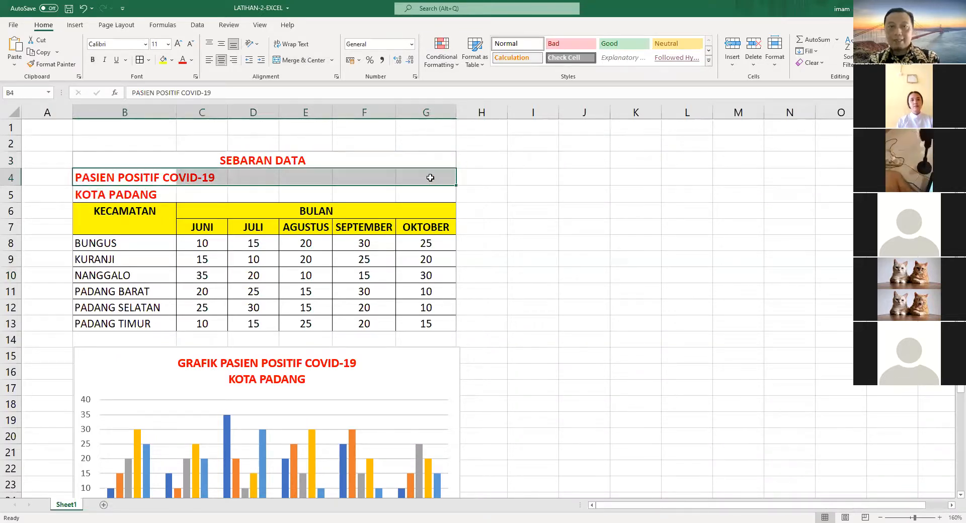
click(315, 60)
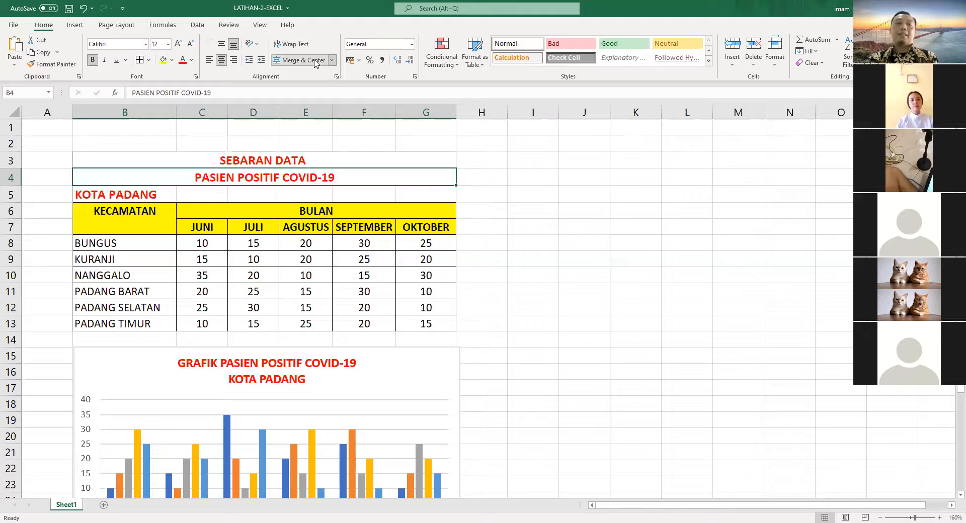
drag(92, 199, 427, 198)
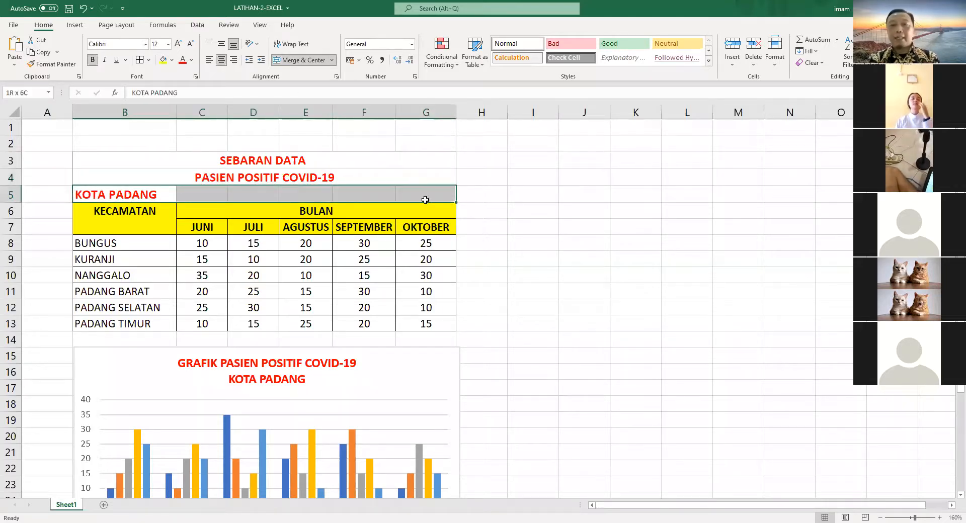
click(309, 63)
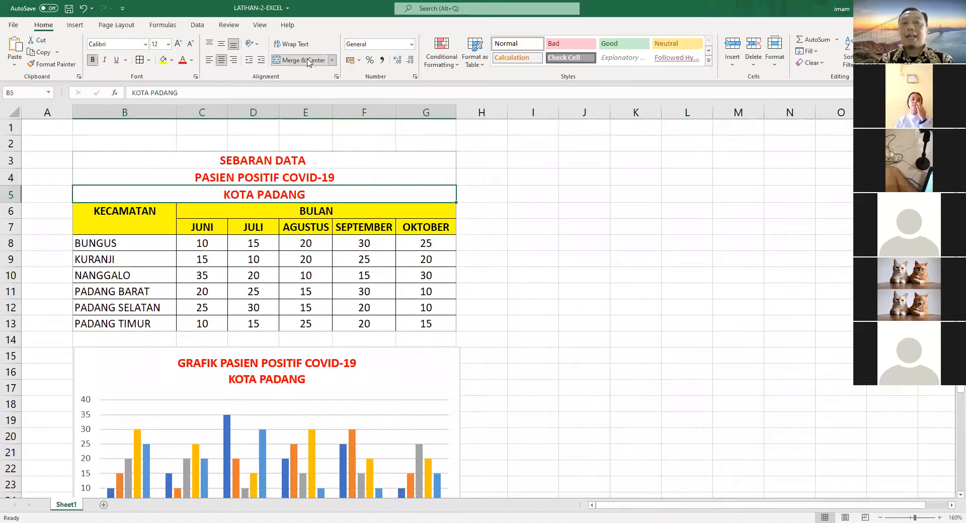
Try left, center and right alignment on the "JUNI" heading in C7, and return it to center
click(210, 231)
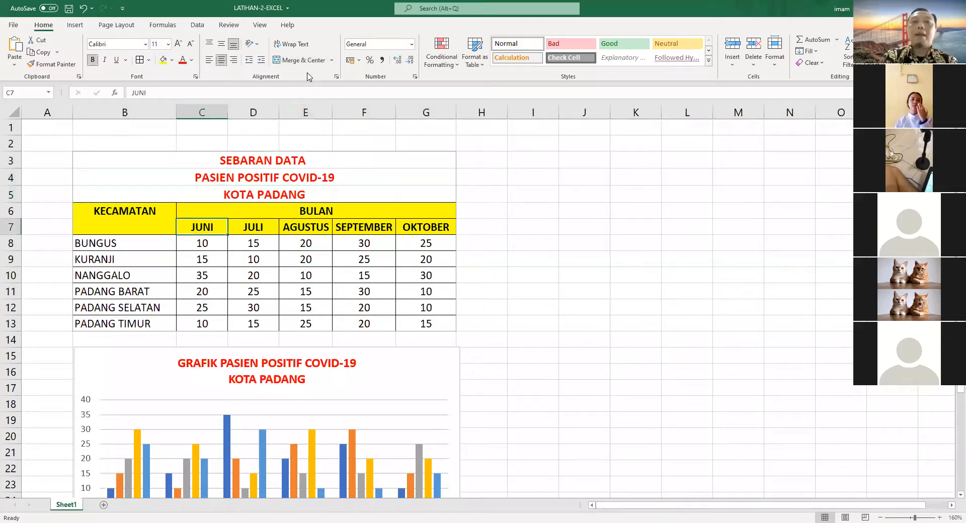
click(210, 60)
click(222, 61)
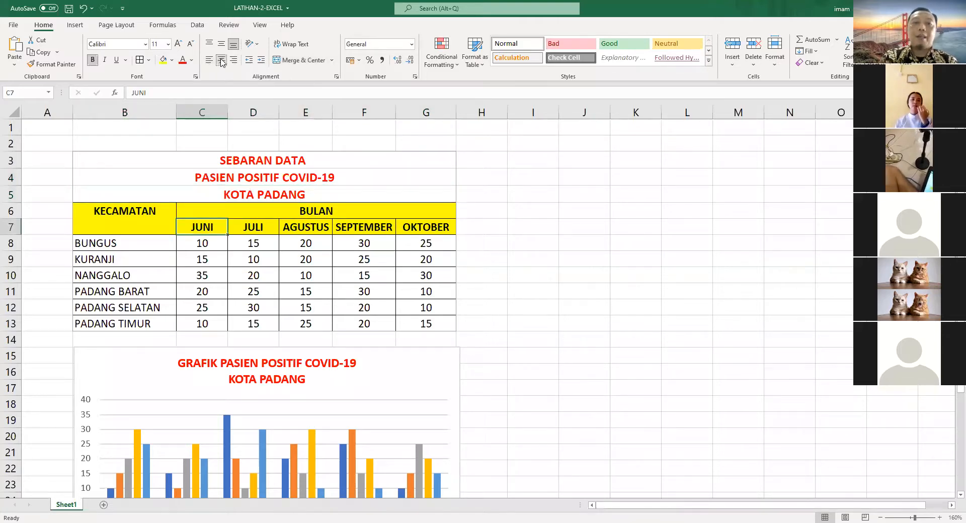
click(233, 60)
click(221, 60)
click(209, 60)
click(221, 60)
click(234, 61)
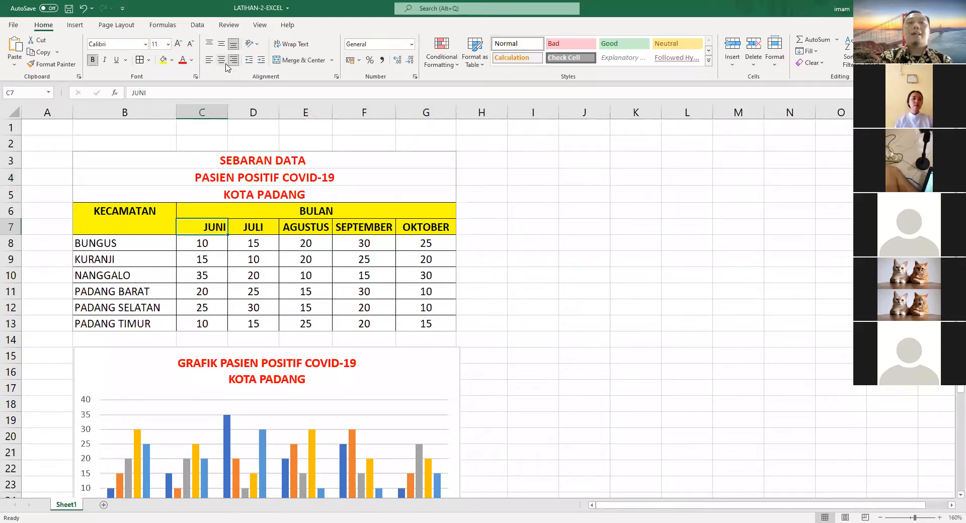
click(221, 61)
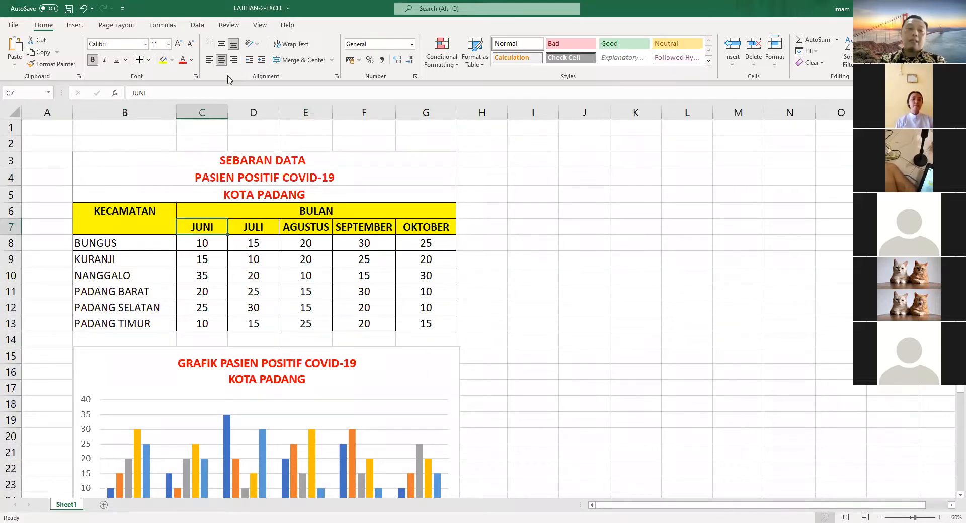
Merge and center the "KECAMATAN" heading across B6:B7 and align it to the middle vertically
drag(148, 211, 154, 227)
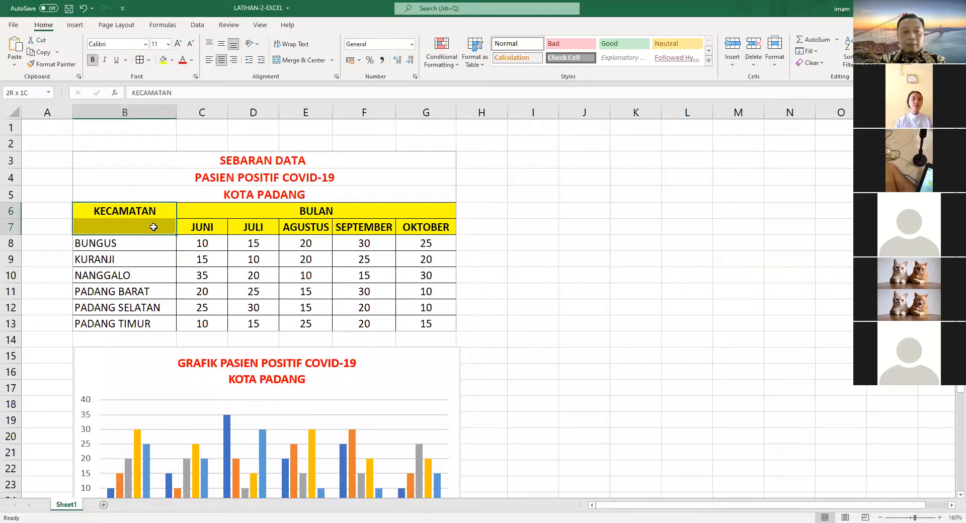
click(312, 64)
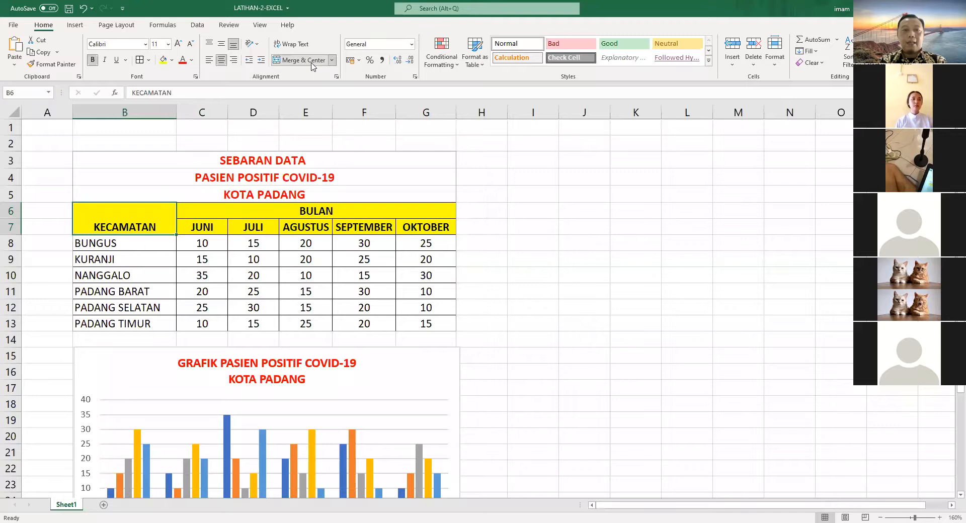
click(222, 45)
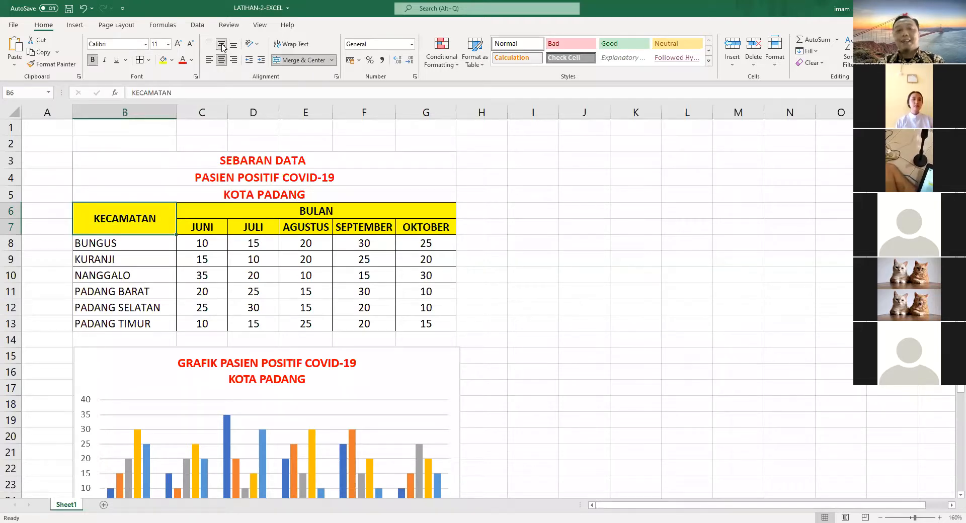
click(515, 296)
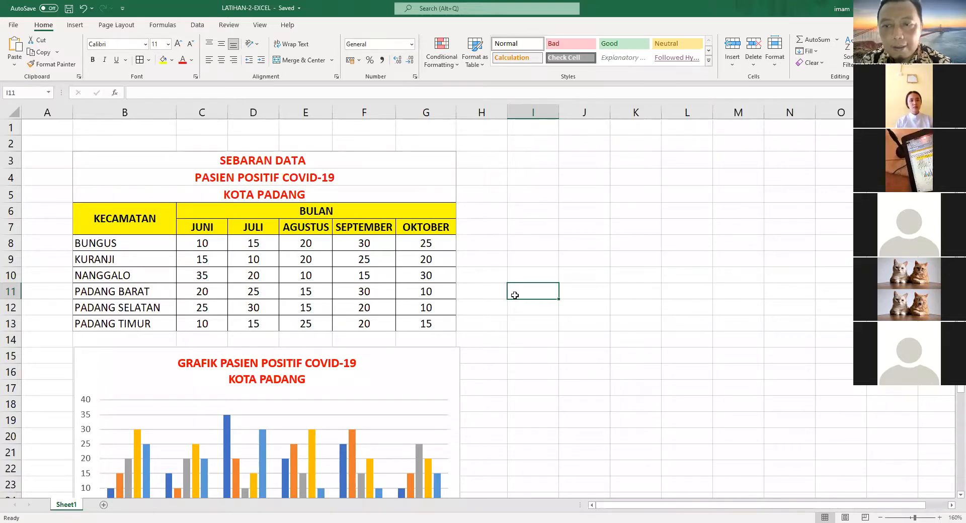
Enlarge the chart below the table from its lower-right corner so it extends to column J and row 34
scroll(563, 379, down, 2)
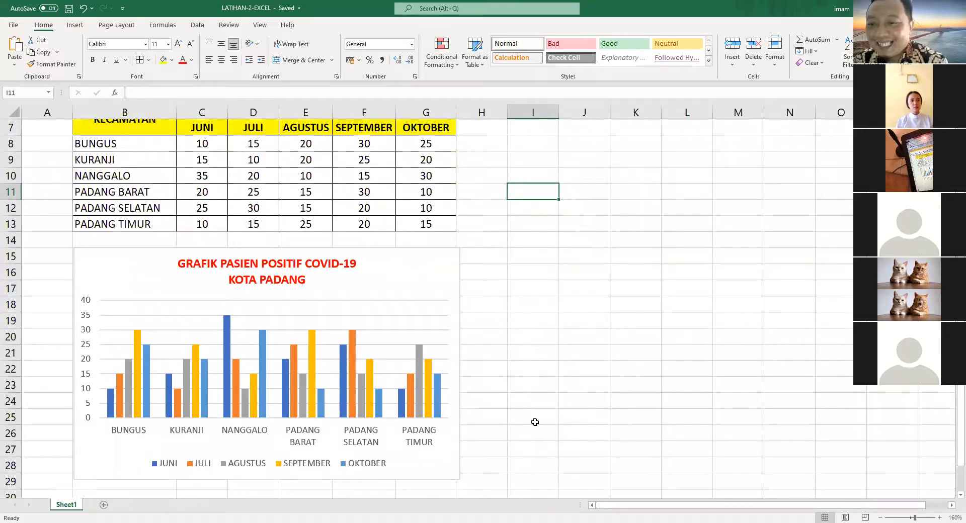
scroll(534, 423, down, 1)
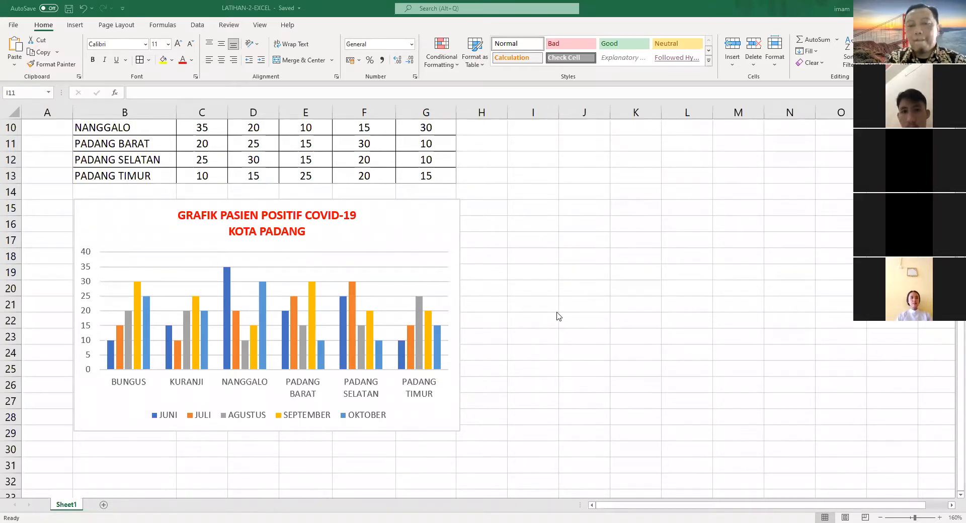
click(434, 236)
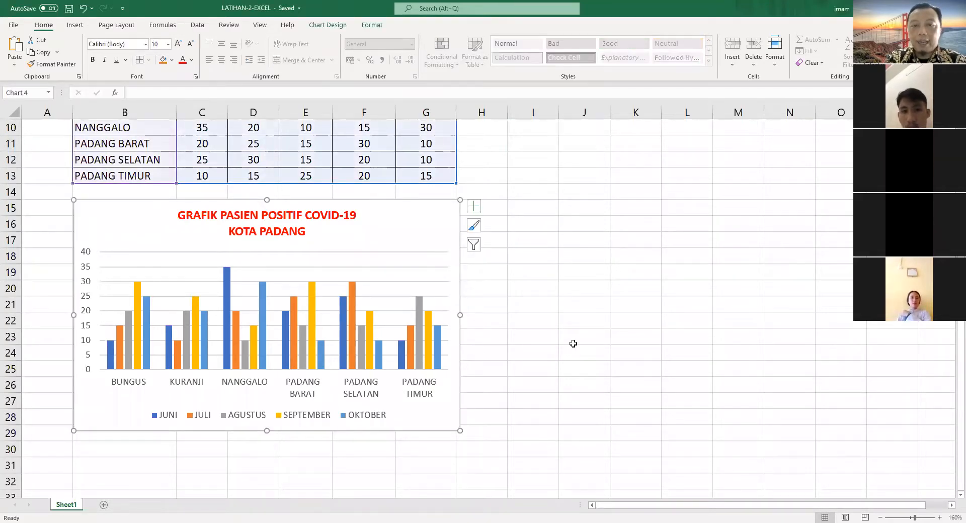
scroll(574, 344, down, 1)
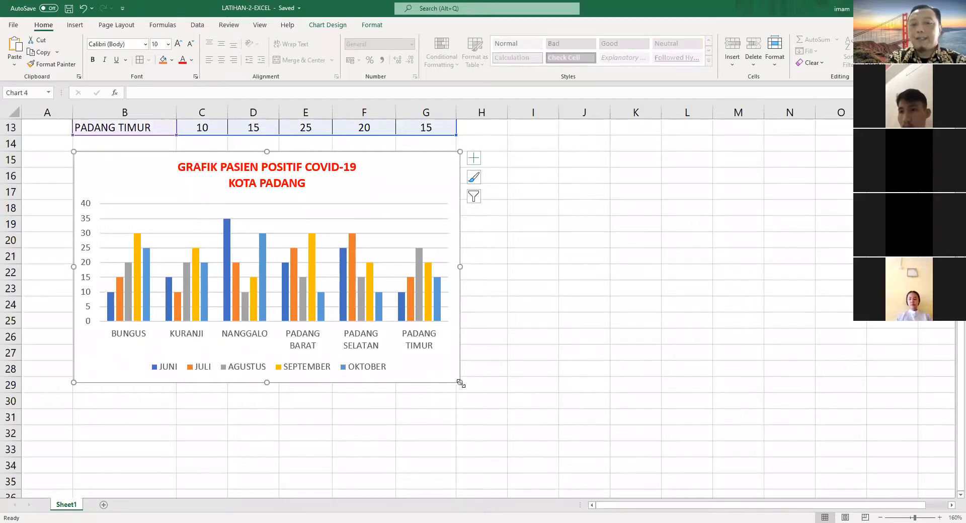
drag(460, 383, 609, 474)
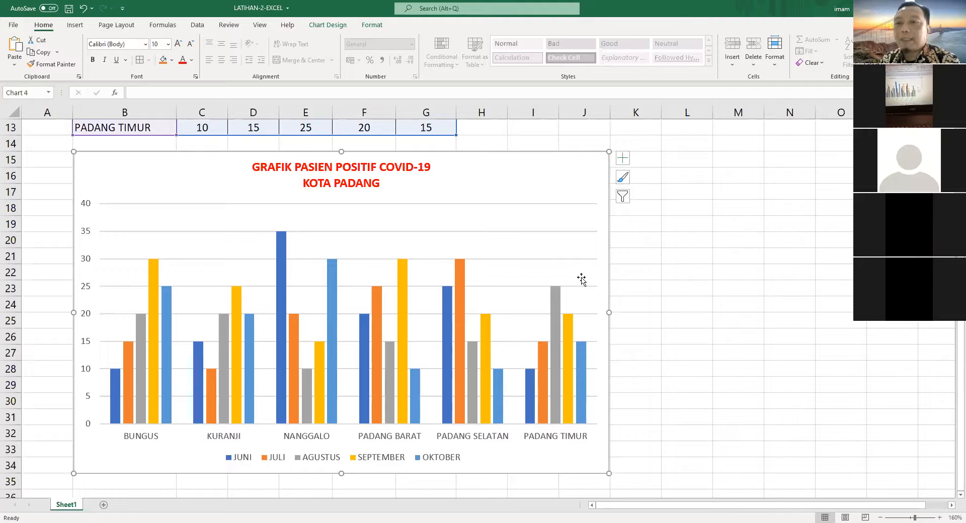
click(714, 227)
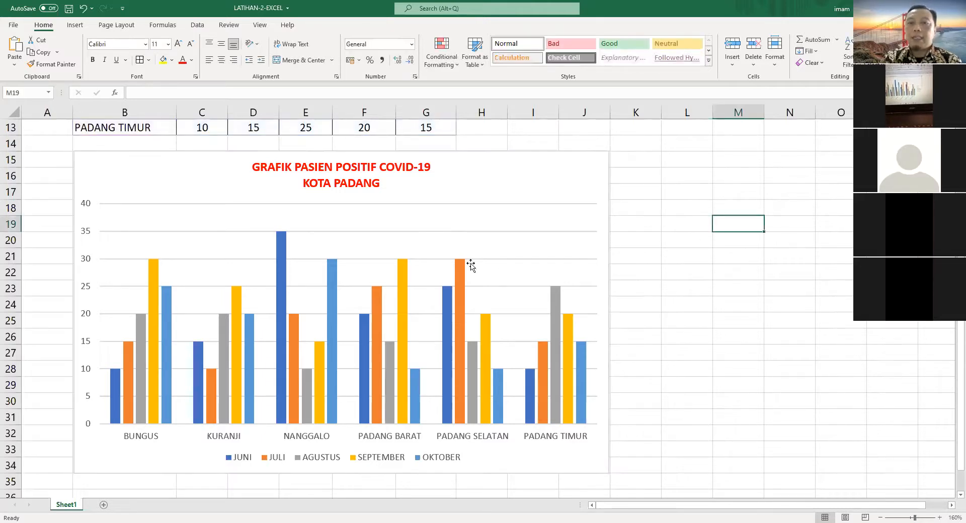
Preview the Clustered Column variant with months as categories among the chart types, and cancel without changing the chart
click(544, 156)
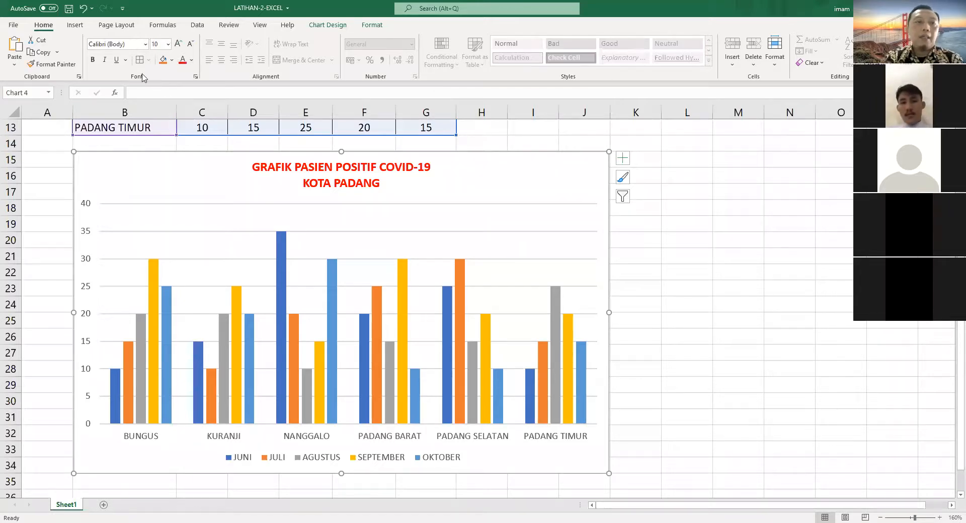
click(76, 26)
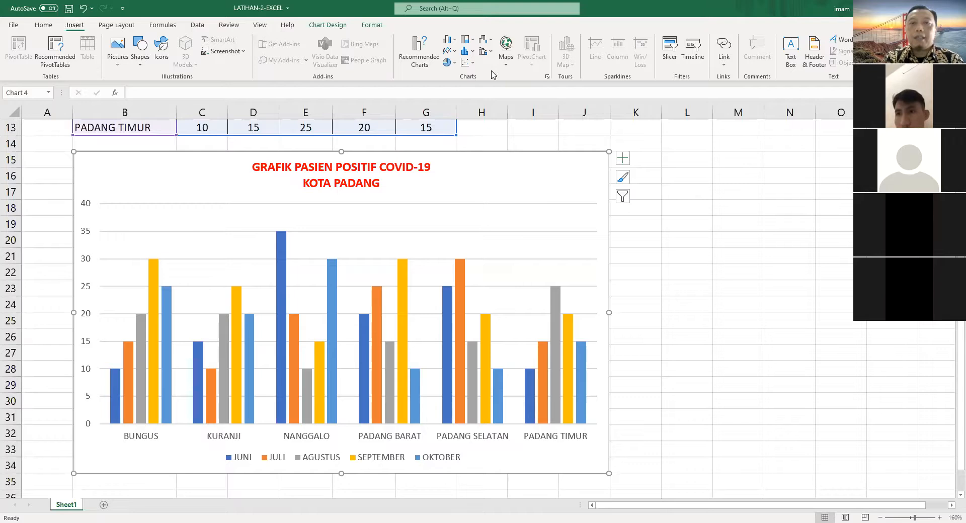
click(548, 77)
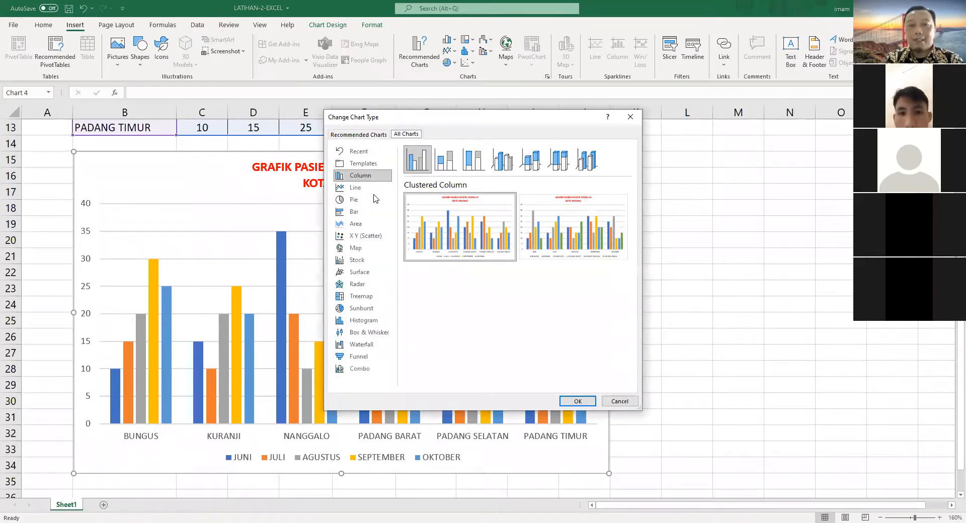
click(361, 177)
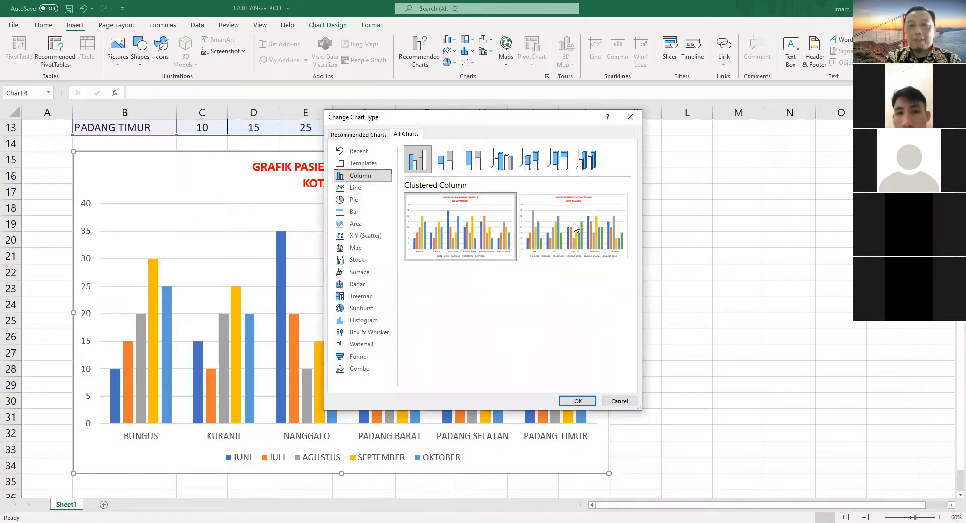
mouse_move(577, 228)
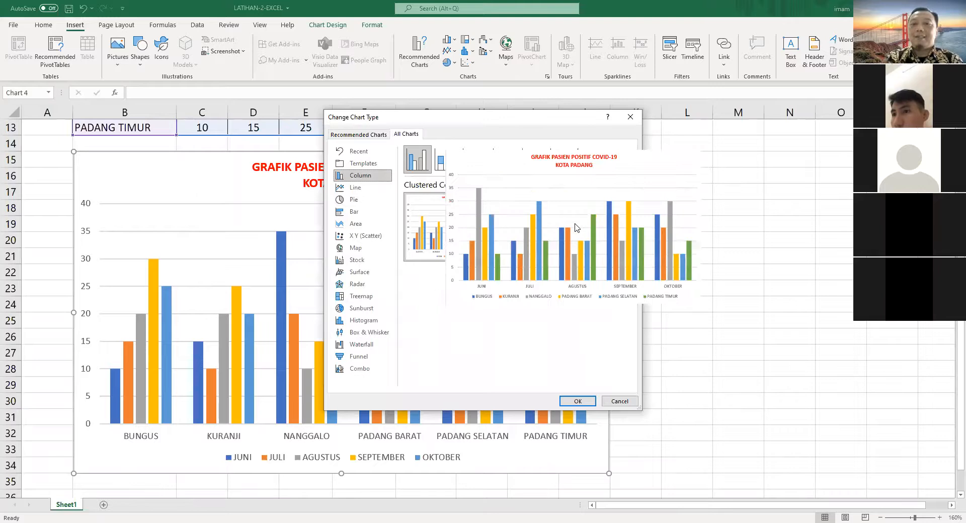
click(619, 400)
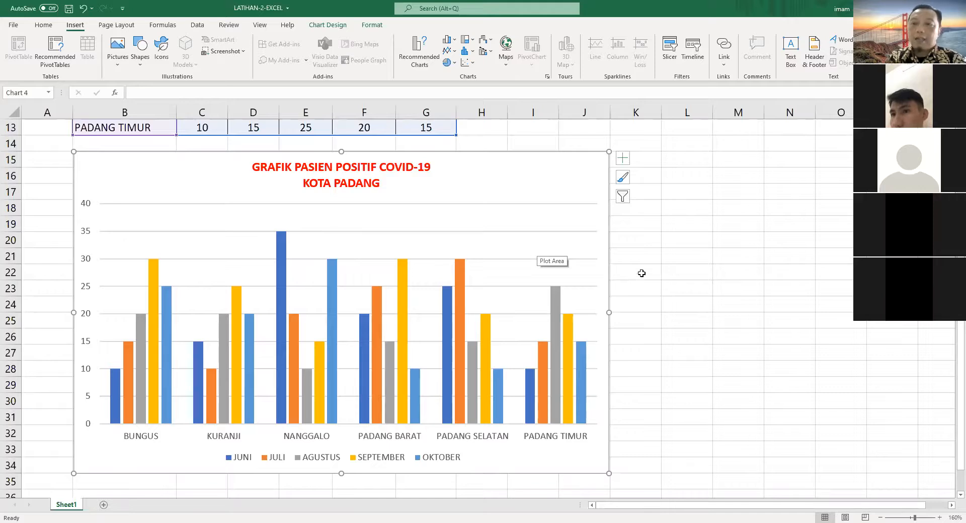
Set the font size of the chart's district names on the horizontal axis to 8
click(141, 442)
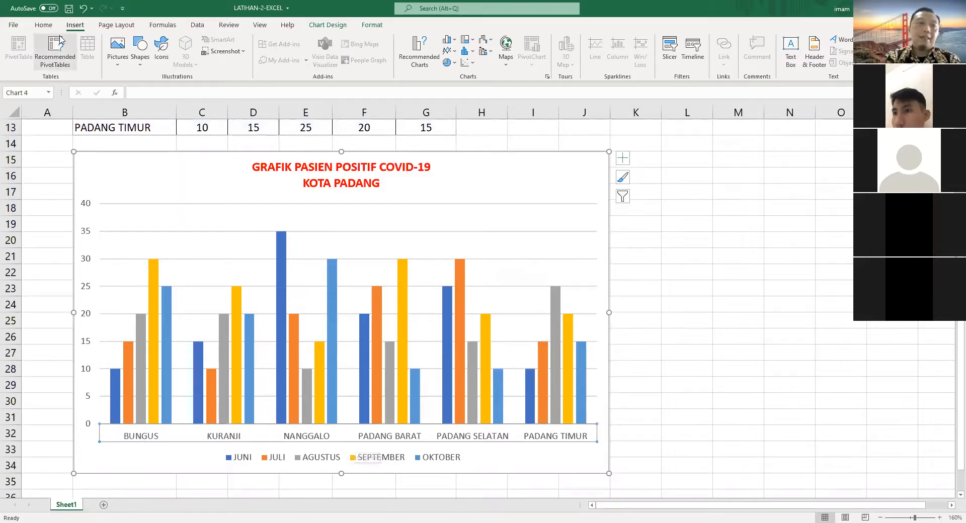
click(43, 25)
click(162, 45)
text(8)
key(Return)
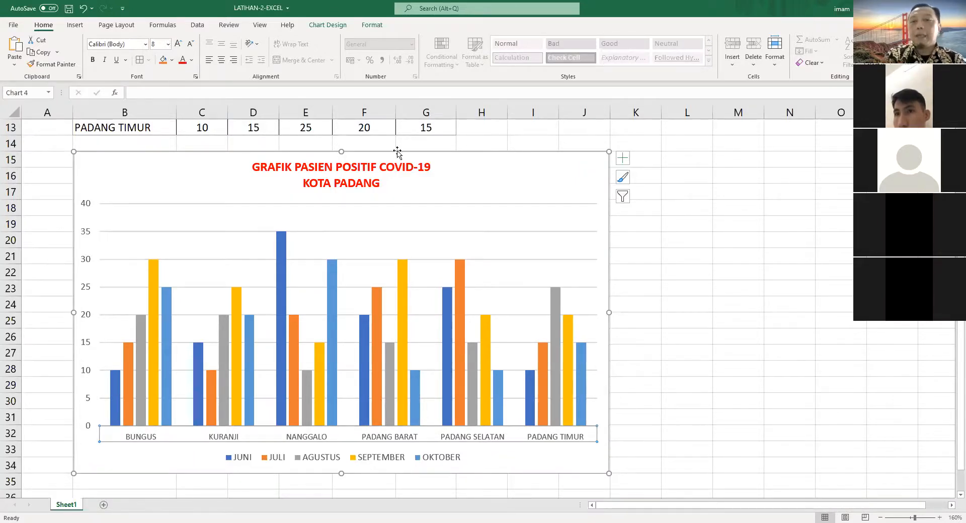
click(714, 218)
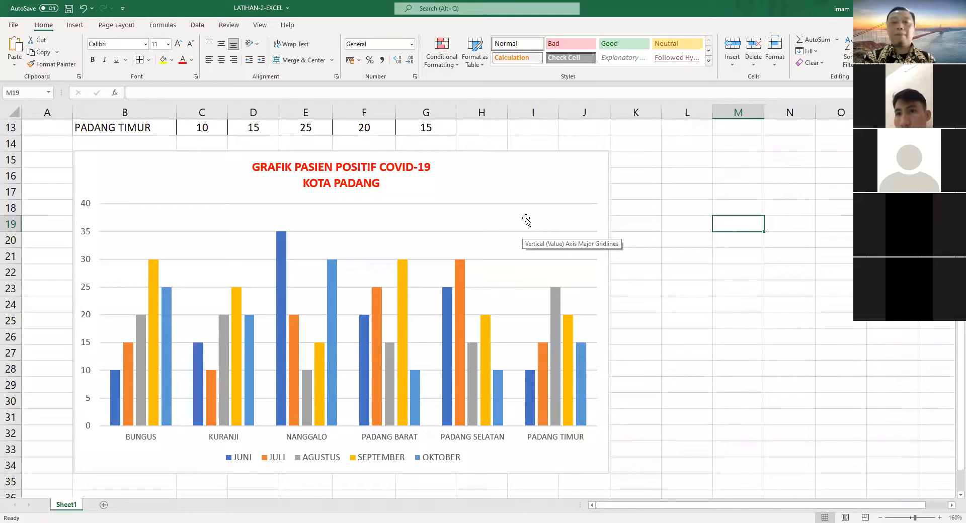
click(554, 159)
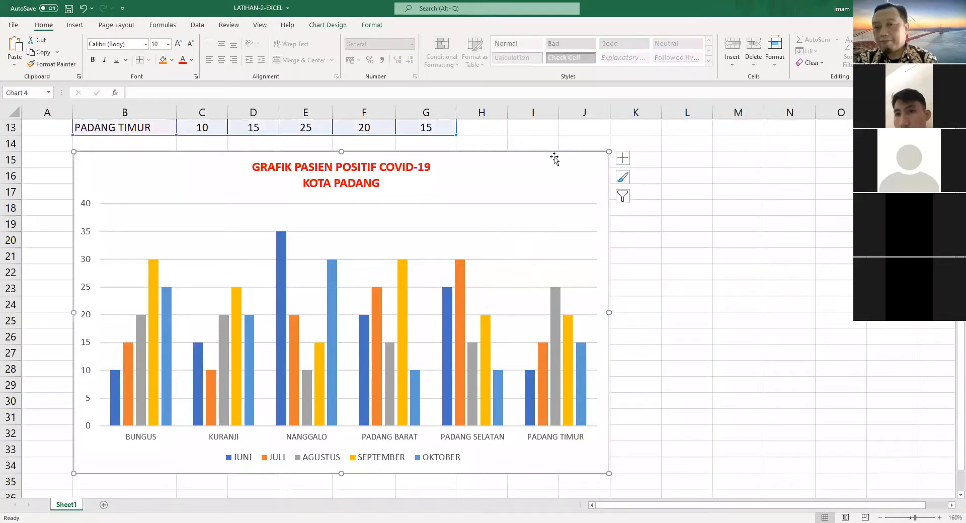